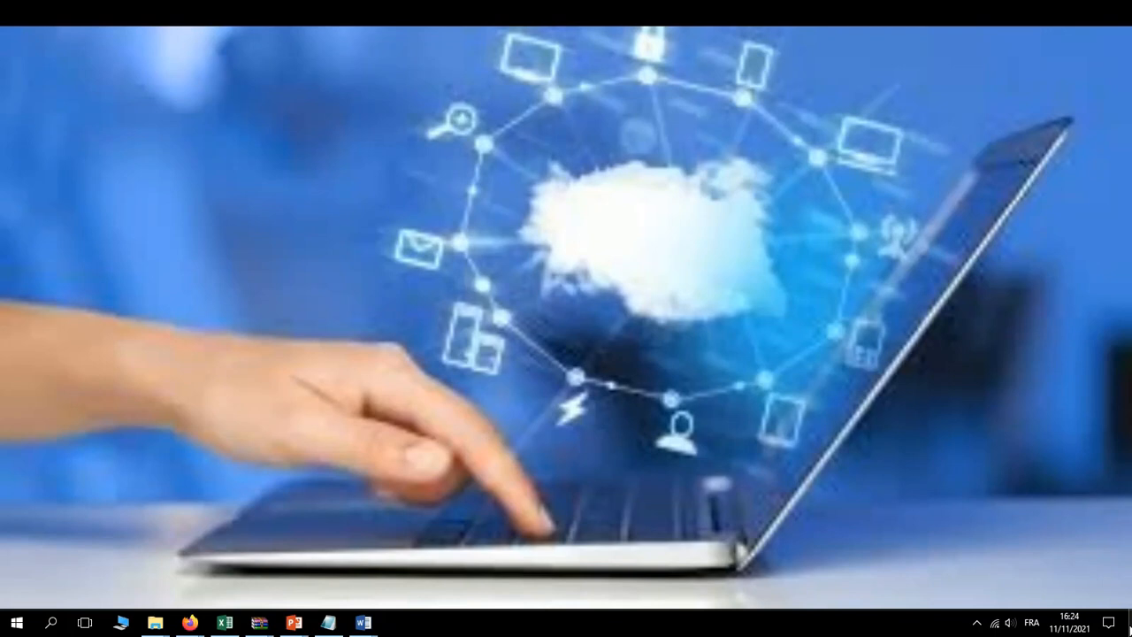
Switch to Firefox and turn on editing for the Introduction to Information Technology course
mouse_move(193, 626)
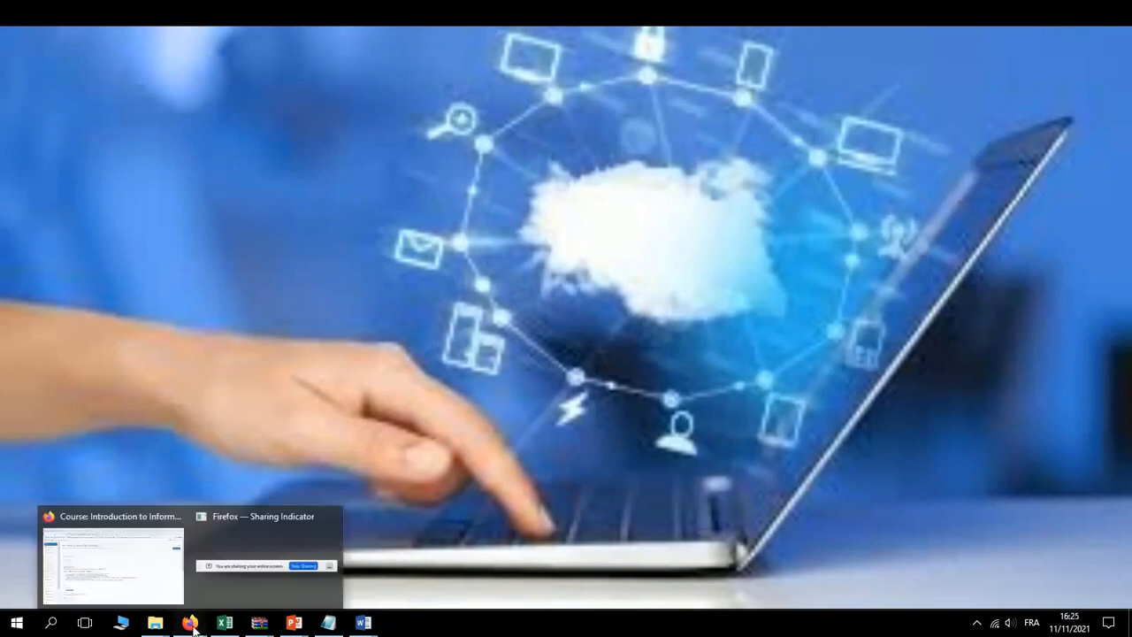
click(125, 566)
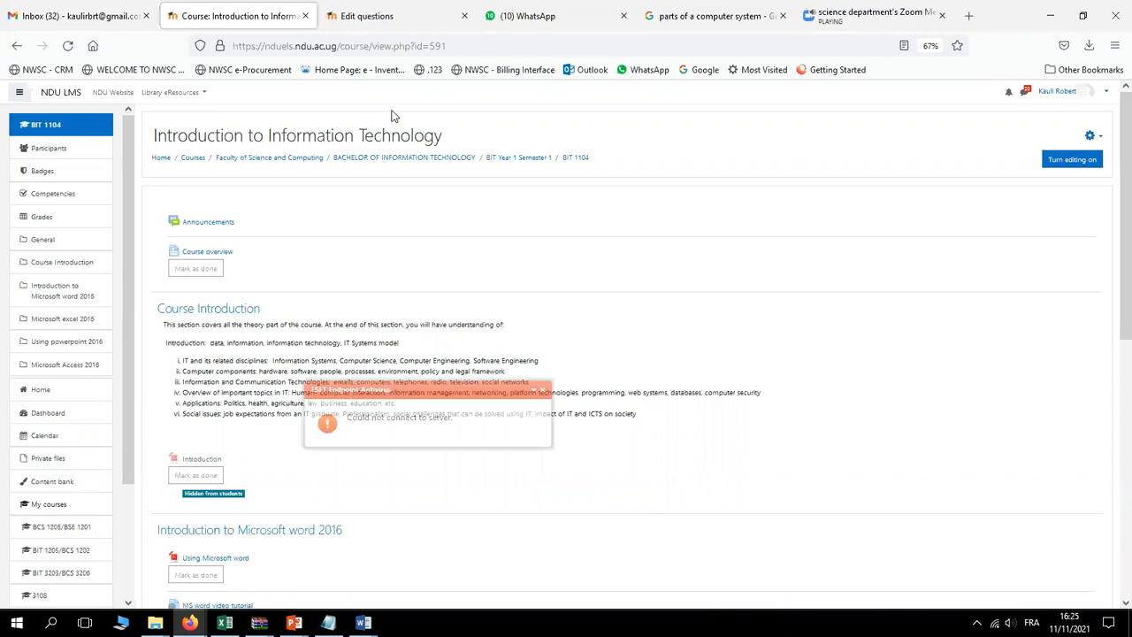
click(1070, 164)
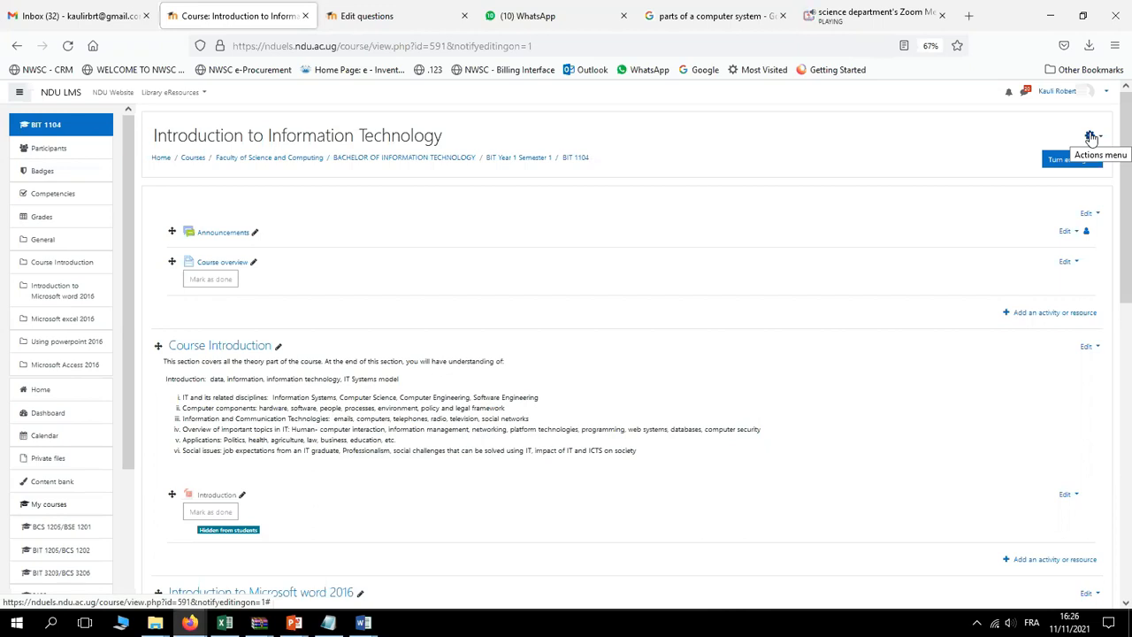
Open the course's question bank from the full course administration page
click(1091, 138)
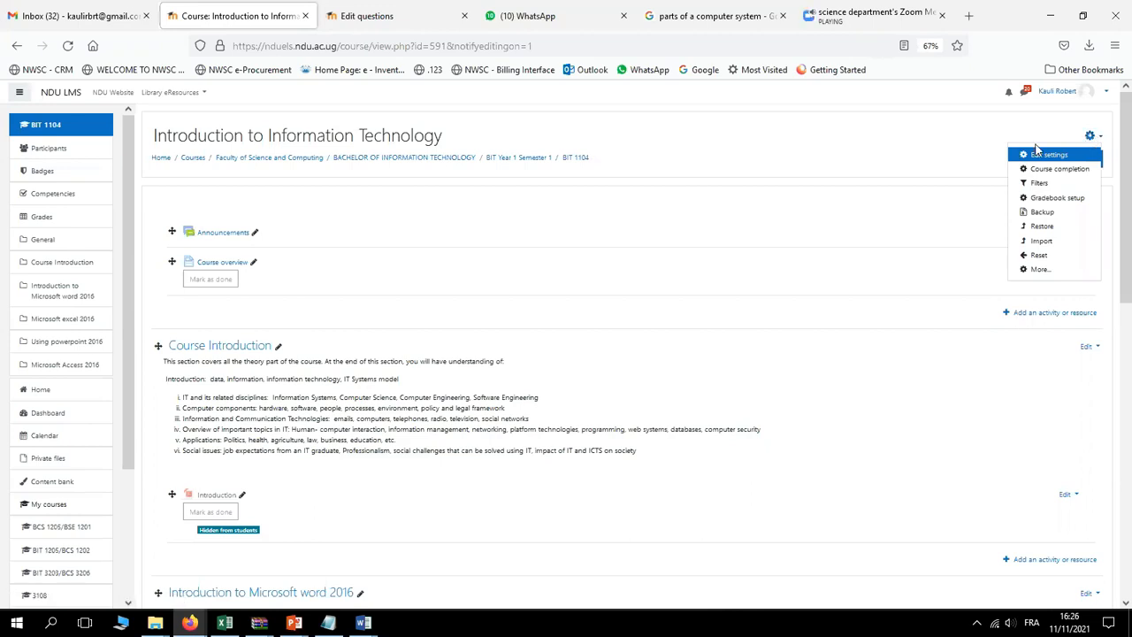
click(1039, 270)
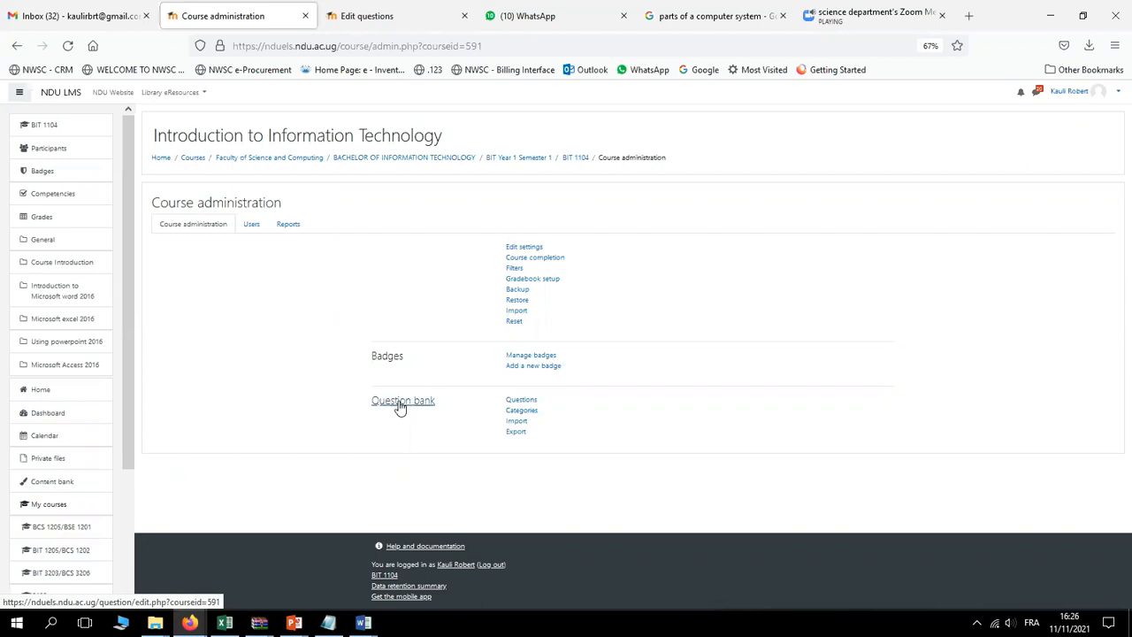
click(400, 405)
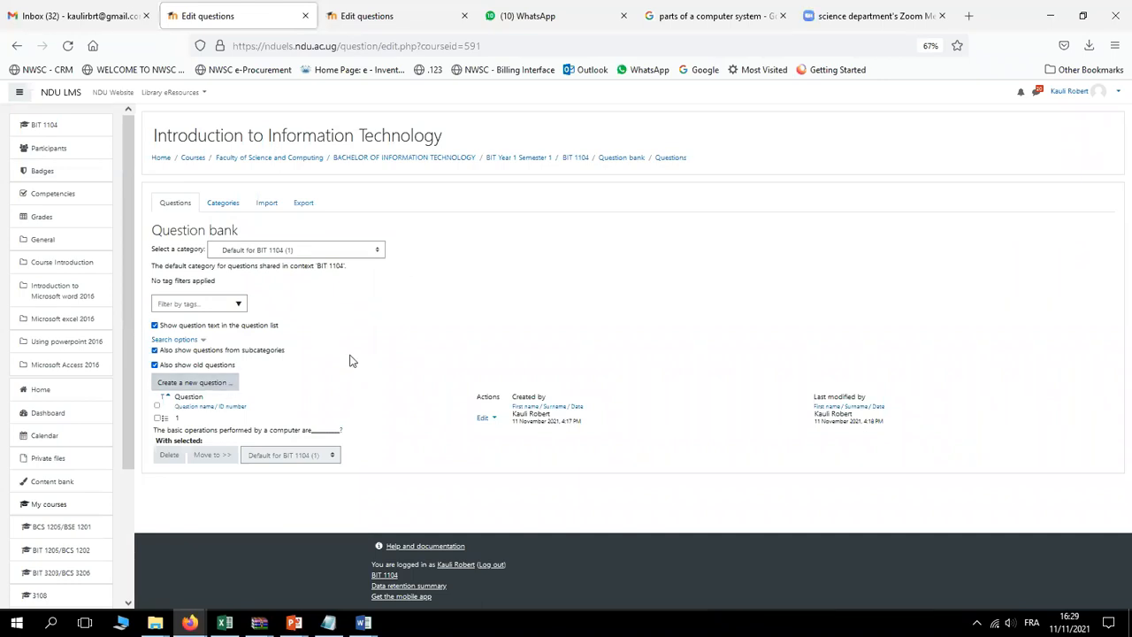
Keep the category Default for BIT 1104 and start a new Multiple choice question
click(378, 252)
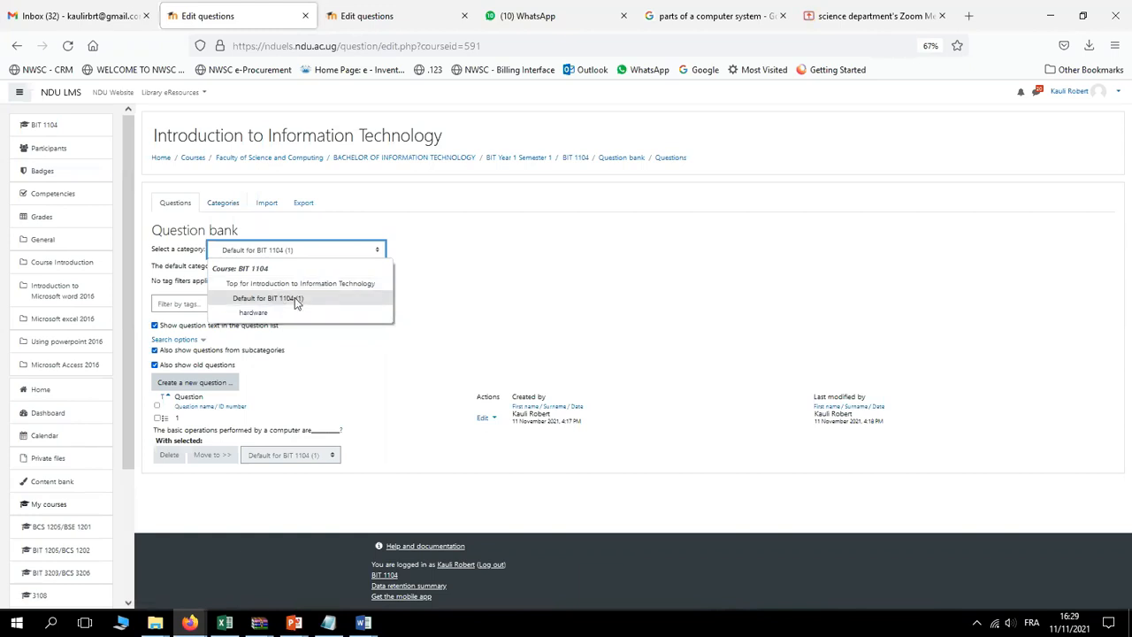
click(334, 336)
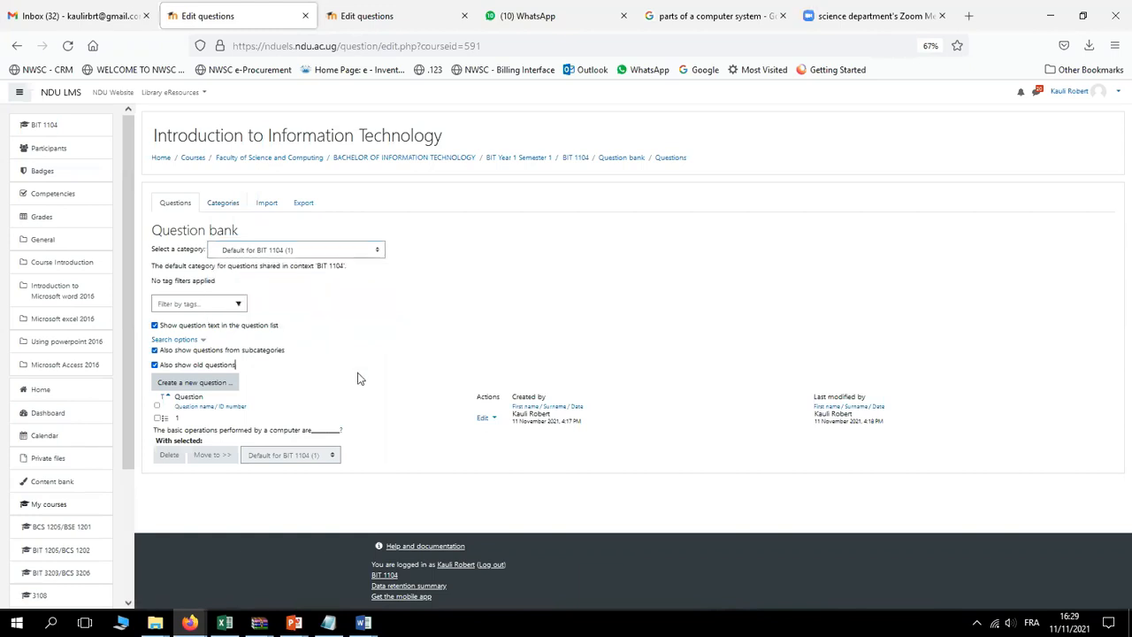
click(193, 382)
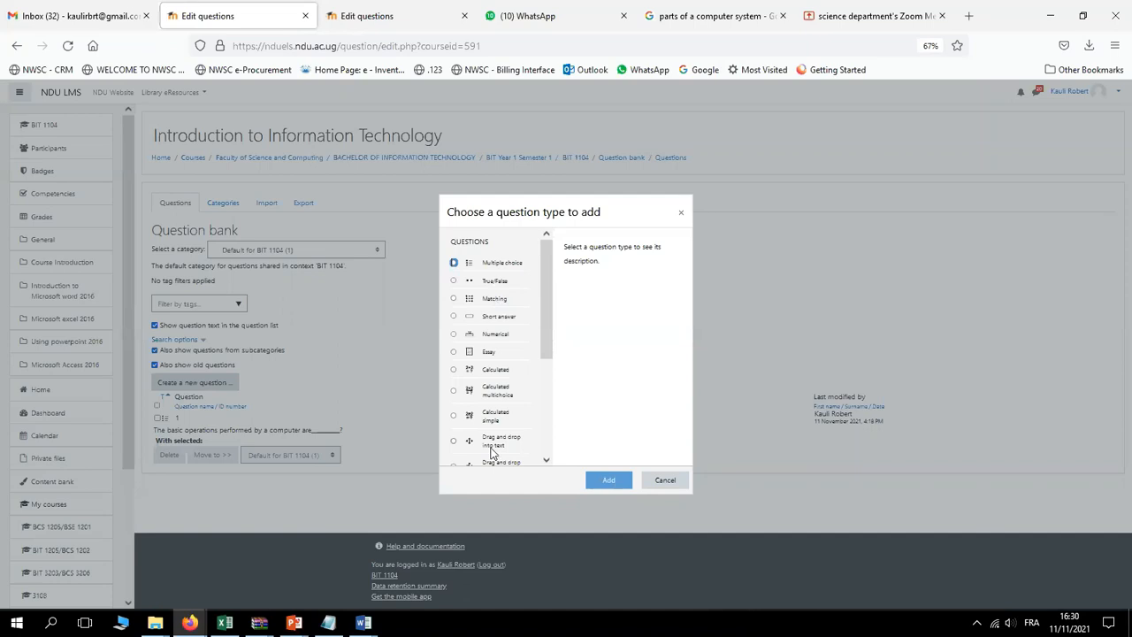
click(454, 263)
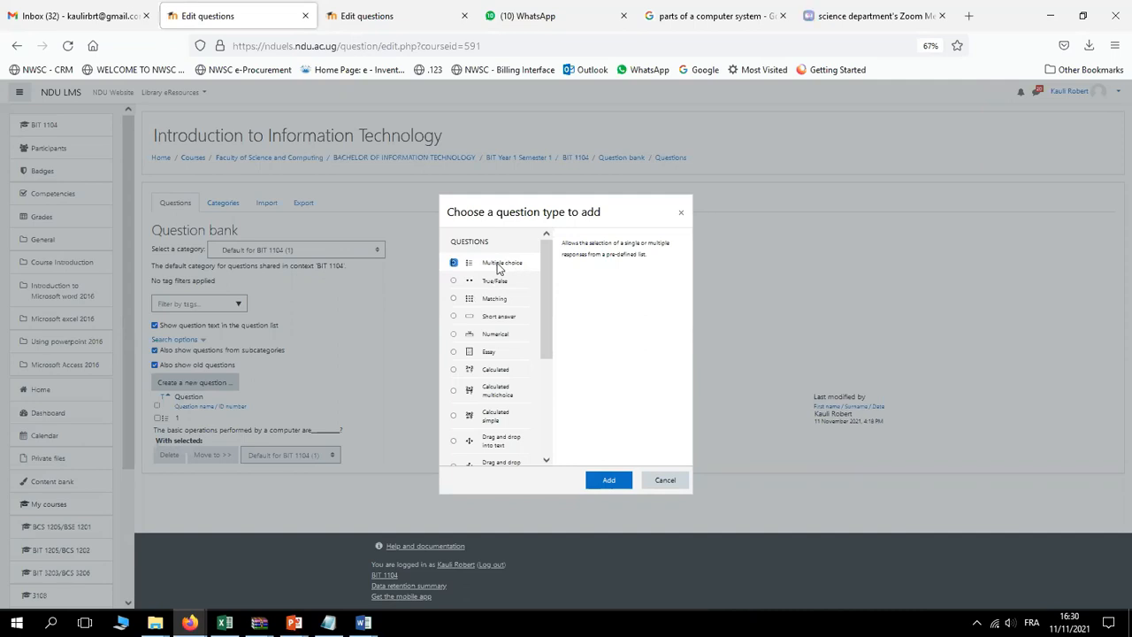
click(610, 483)
click(609, 483)
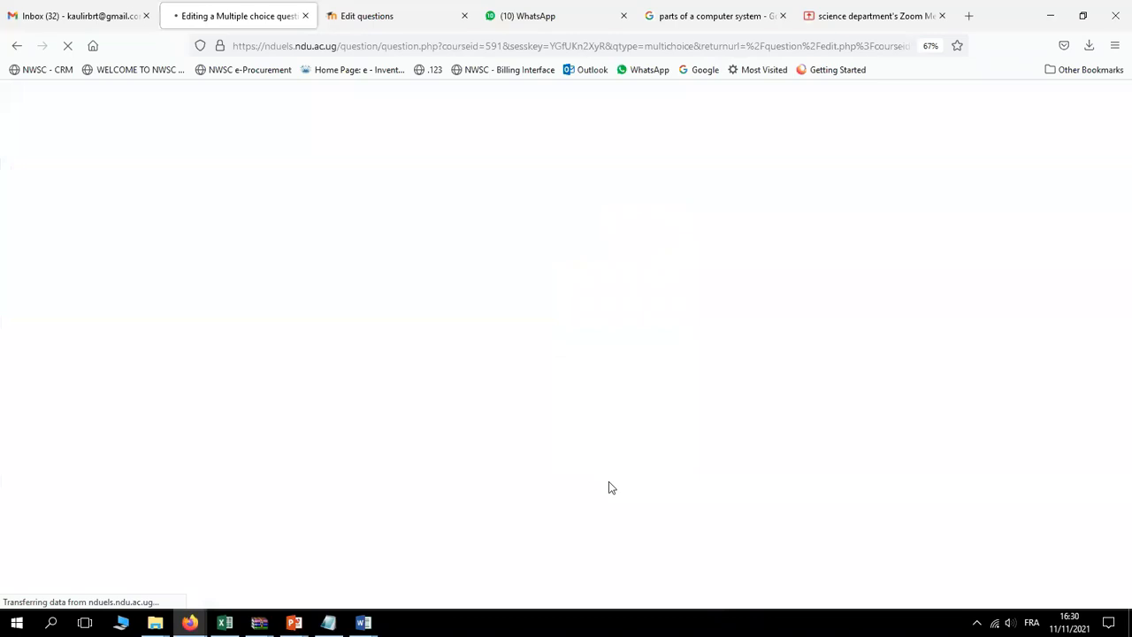
Name the question 1 and copy "The basic operations performed by a computer are________?" from Notepad into its question text
click(412, 280)
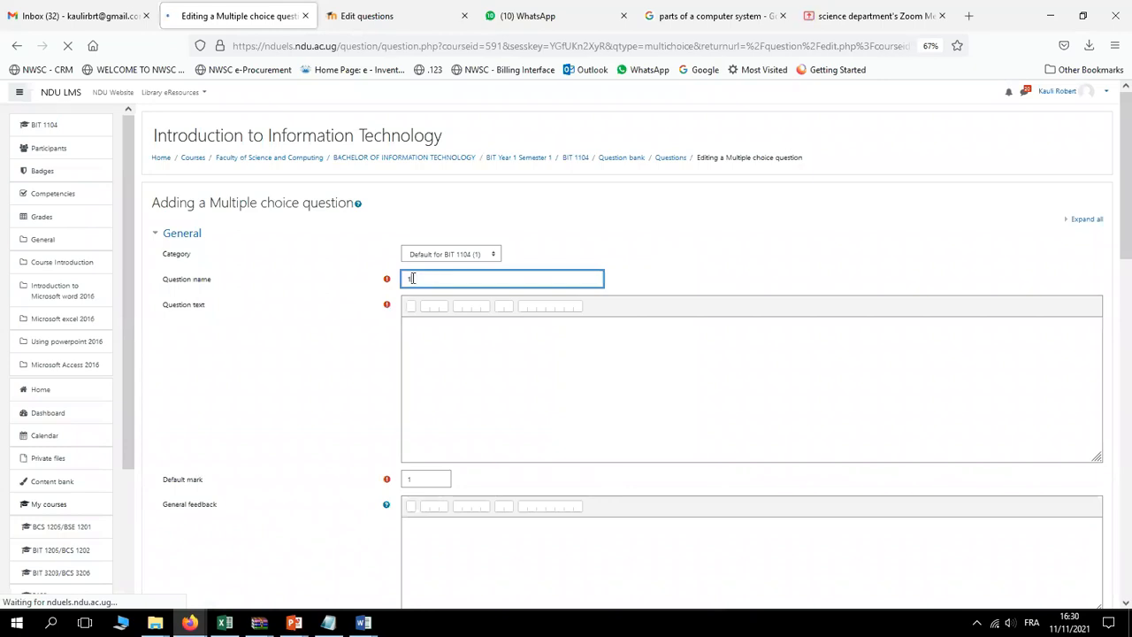
click(426, 335)
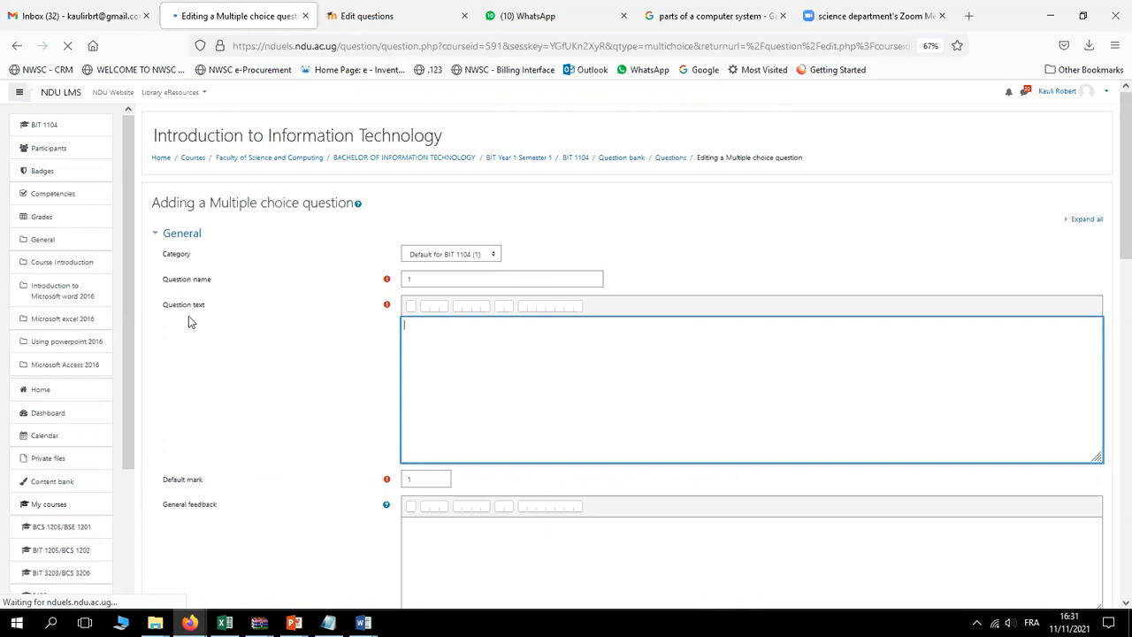
click(329, 624)
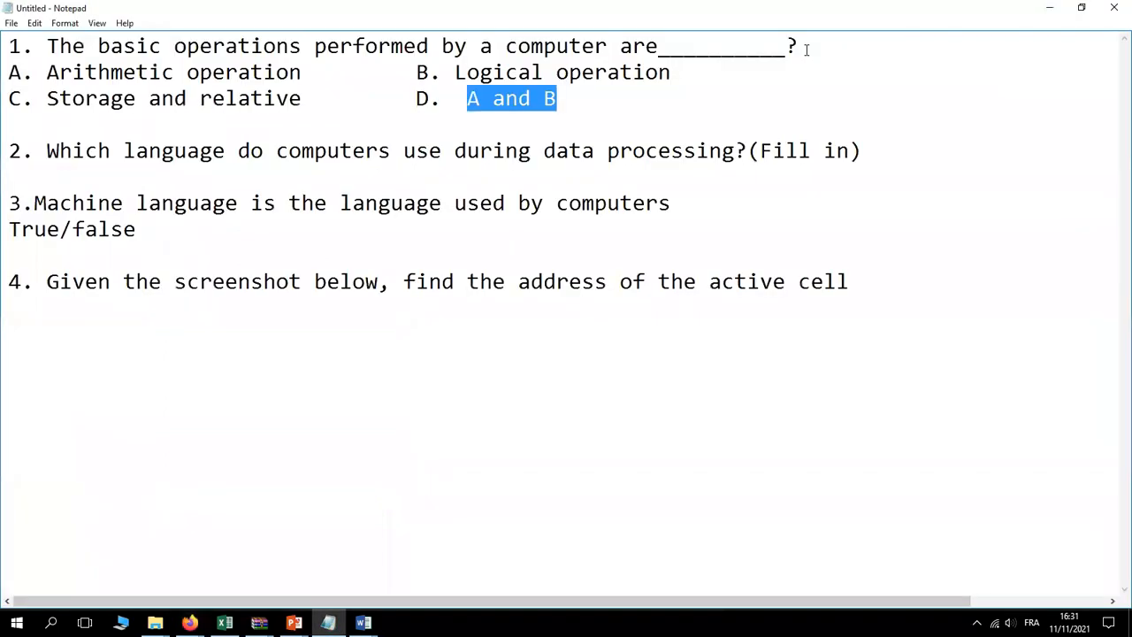
drag(806, 50, 42, 27)
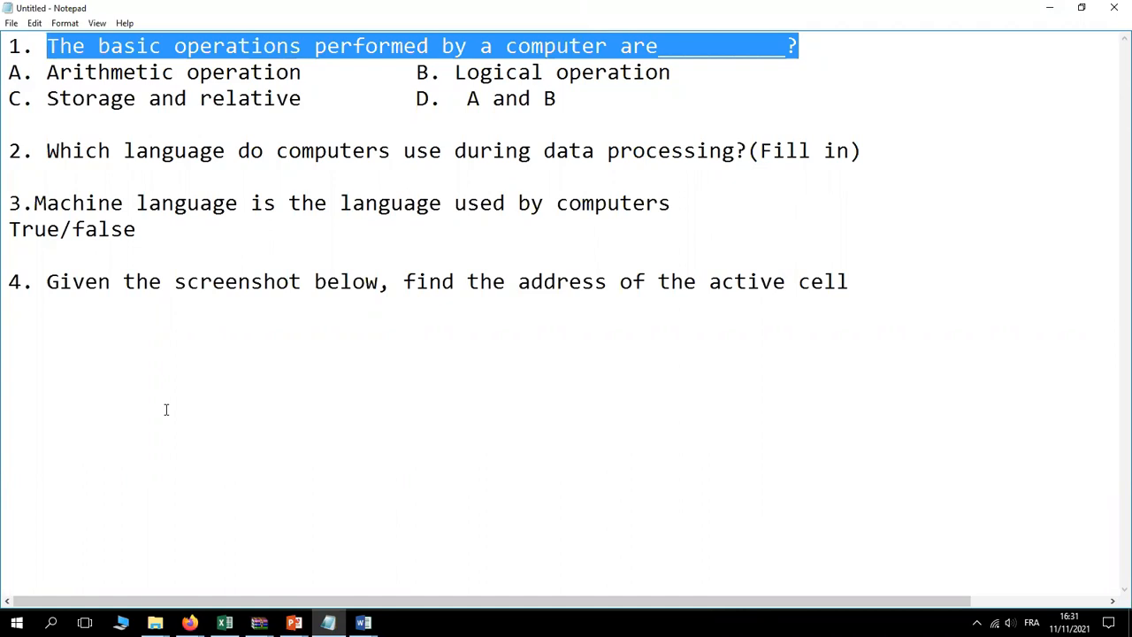
click(189, 623)
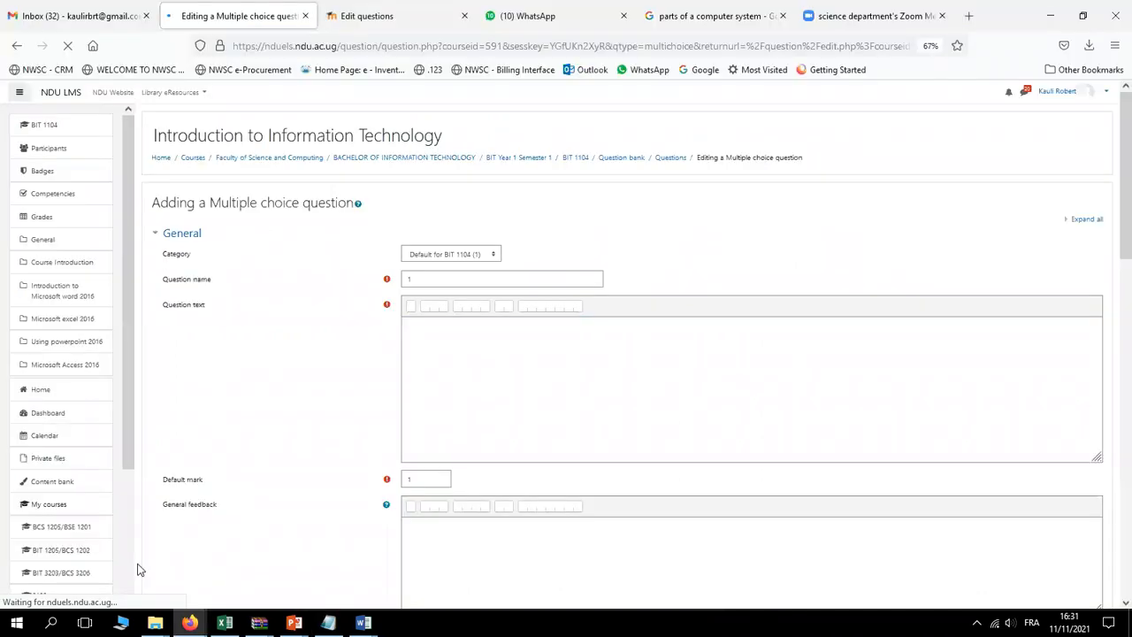
click(434, 348)
text(The basic operations performed by a computer are________?)
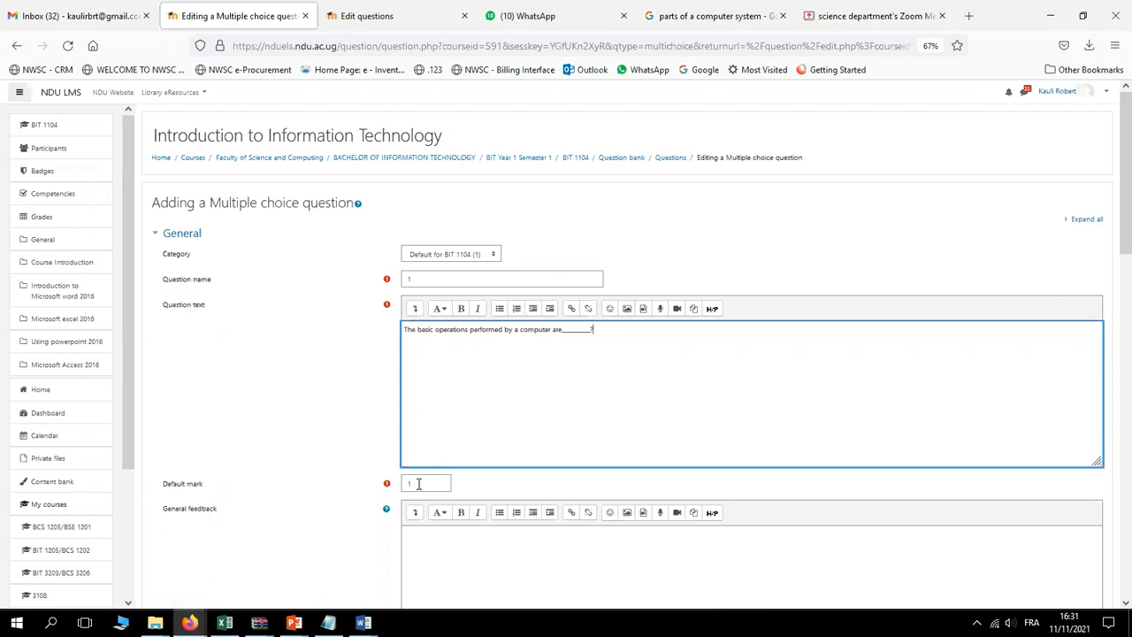
click(418, 484)
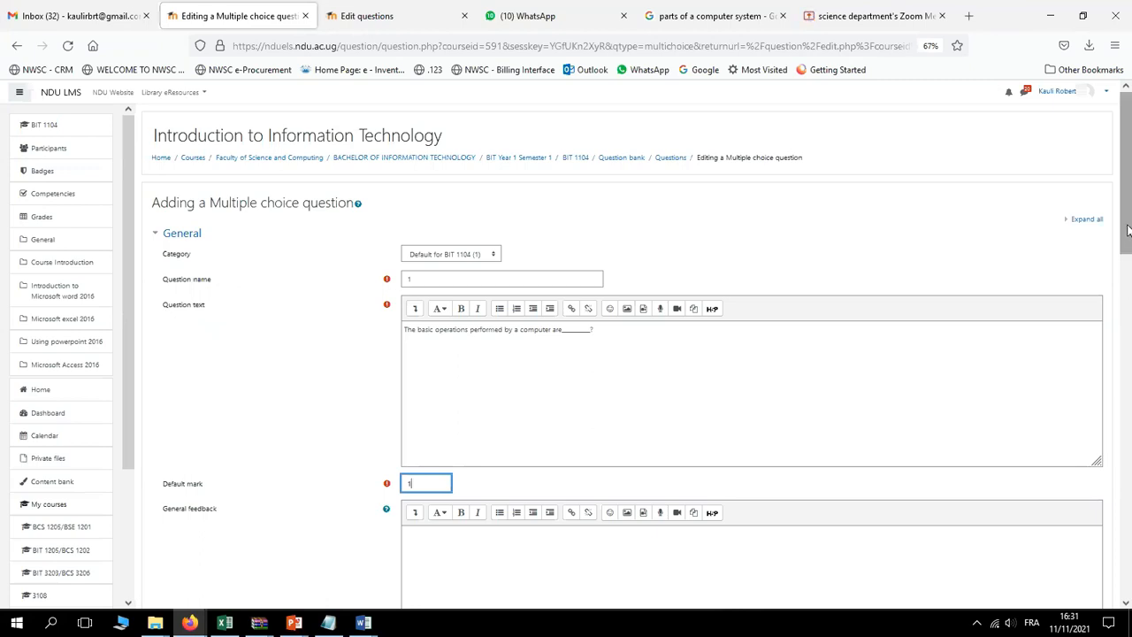
Keep the choice numbering as a., b., c. and fill Choice 1 with "Arithmetic operation" copied from Notepad
drag(1128, 230, 1129, 394)
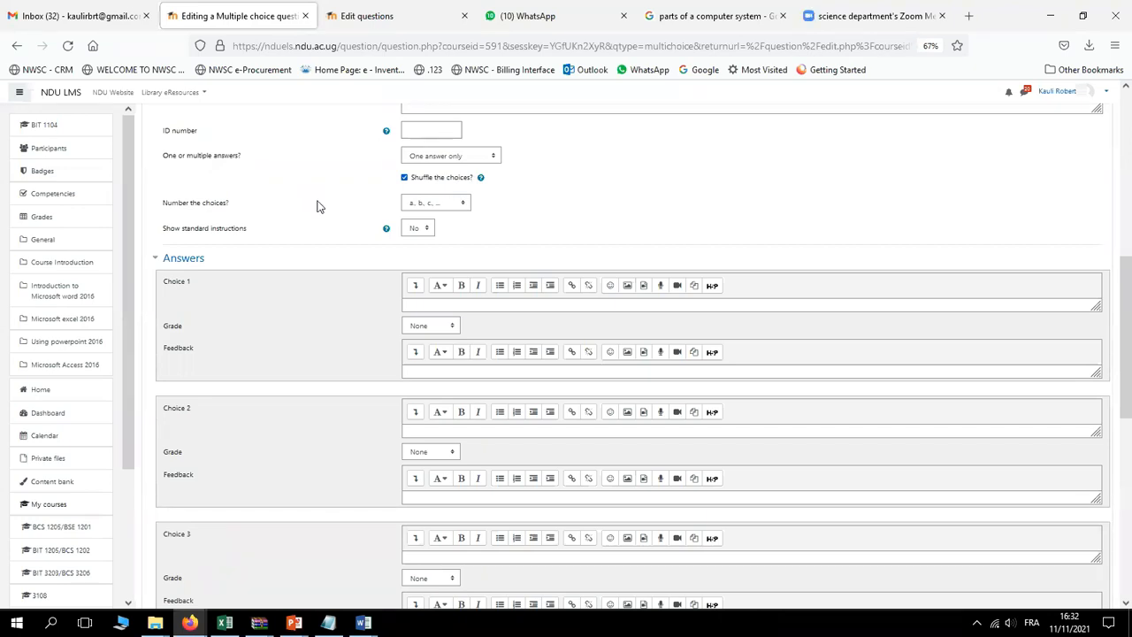
click(465, 206)
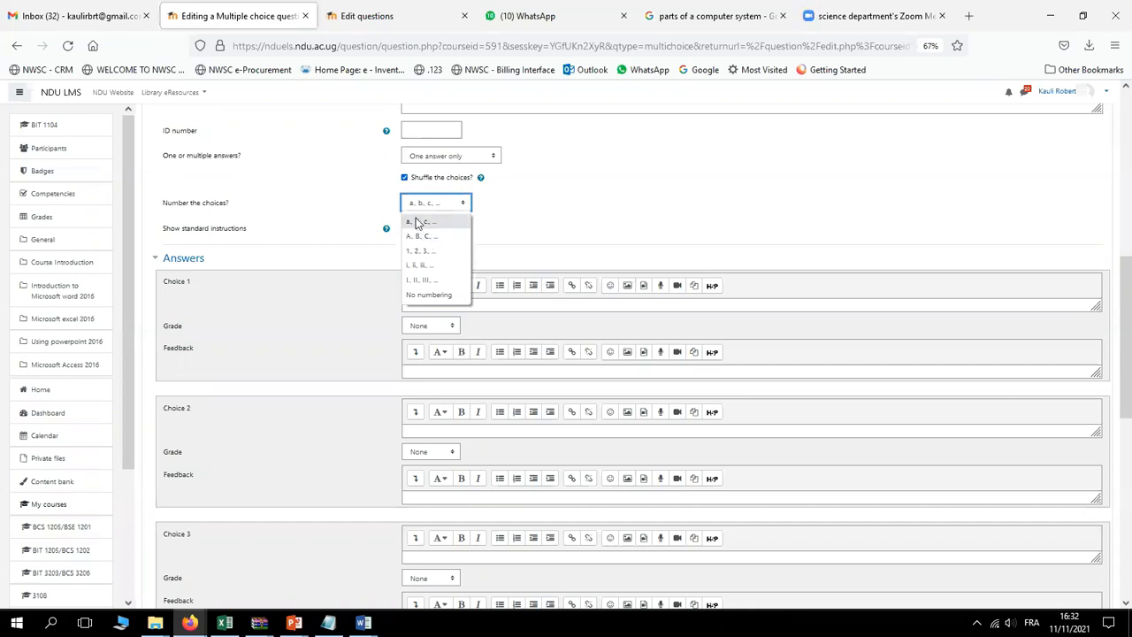
click(621, 233)
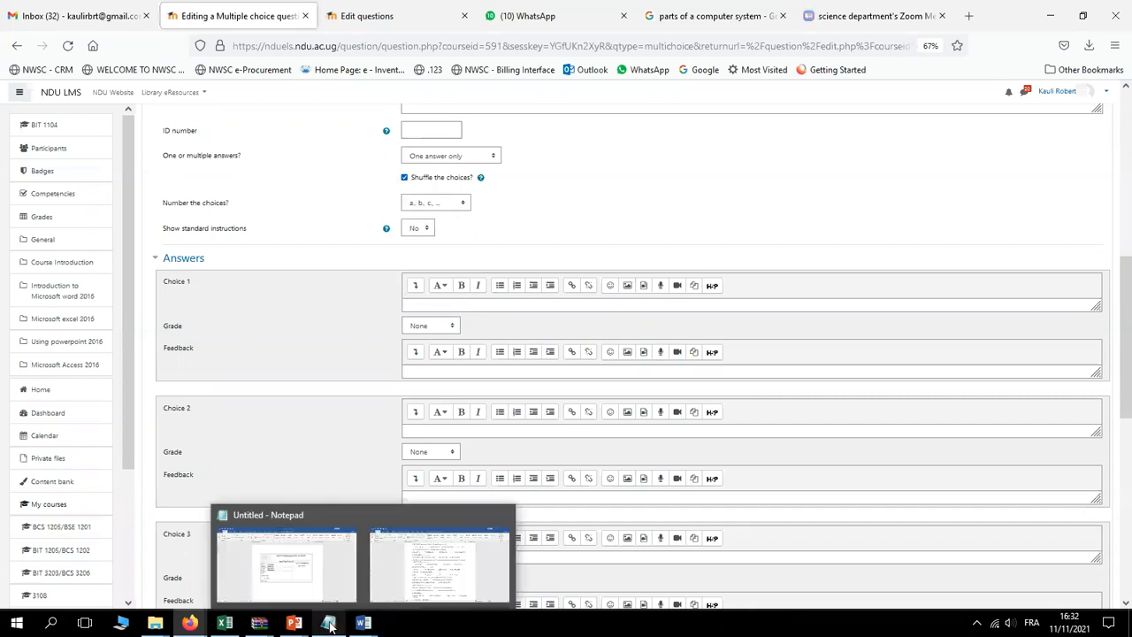
click(329, 626)
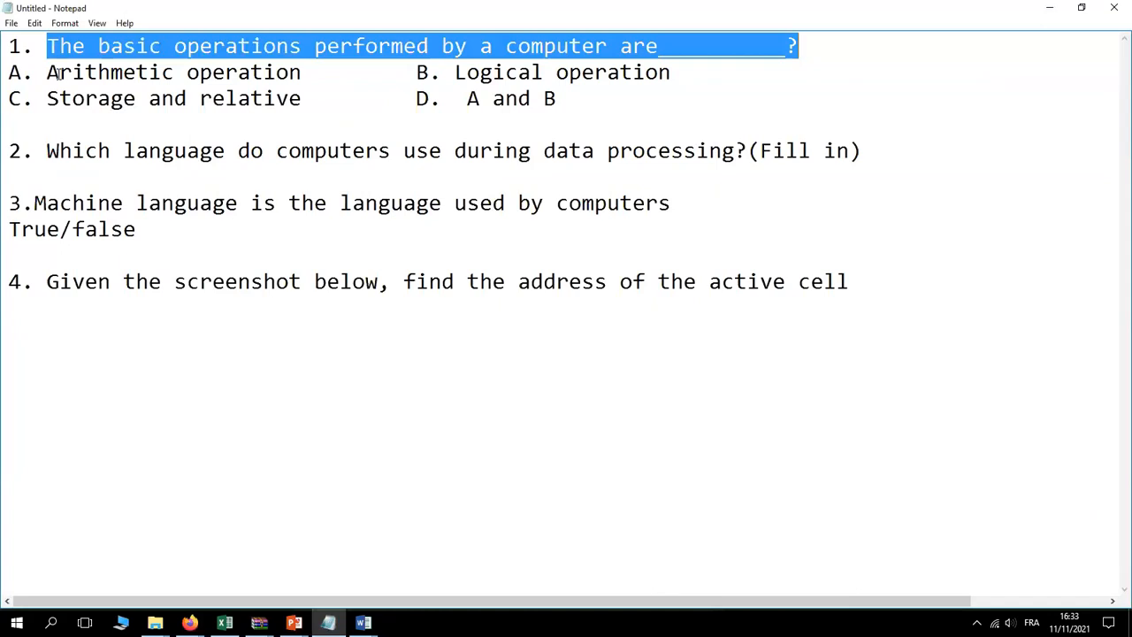
drag(48, 72, 303, 69)
key(ctrl+c)
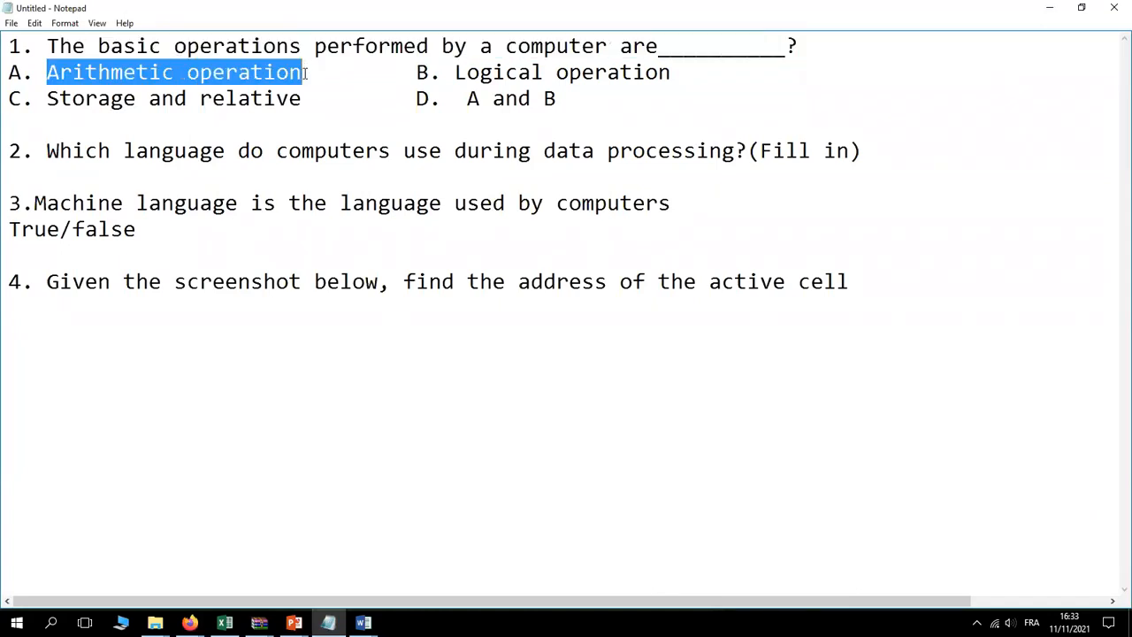
click(193, 624)
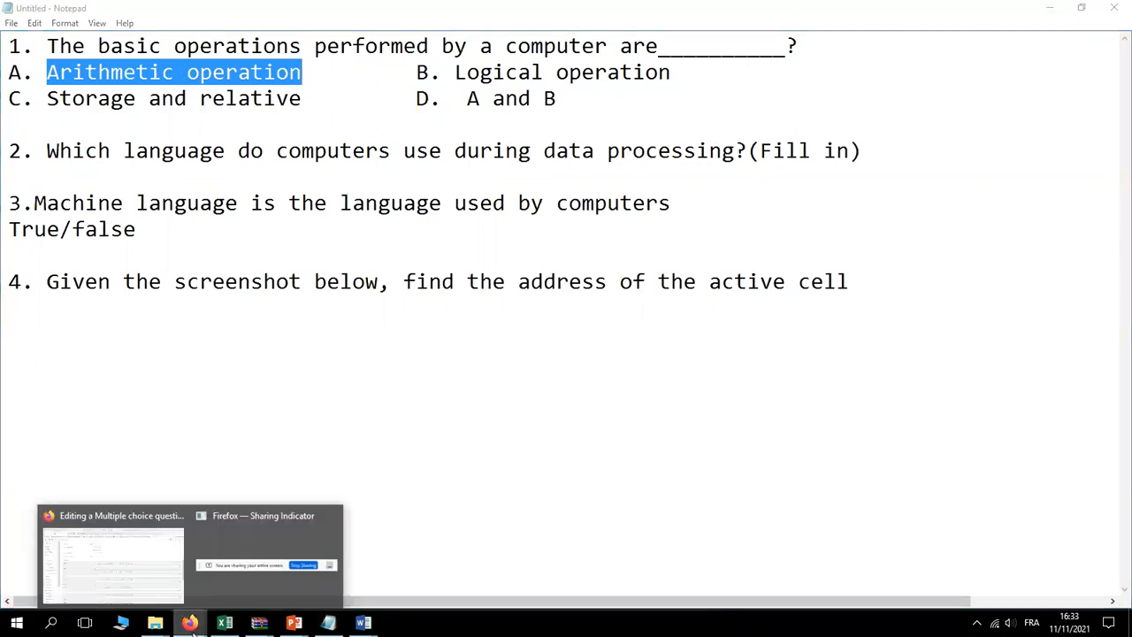
click(113, 561)
click(444, 304)
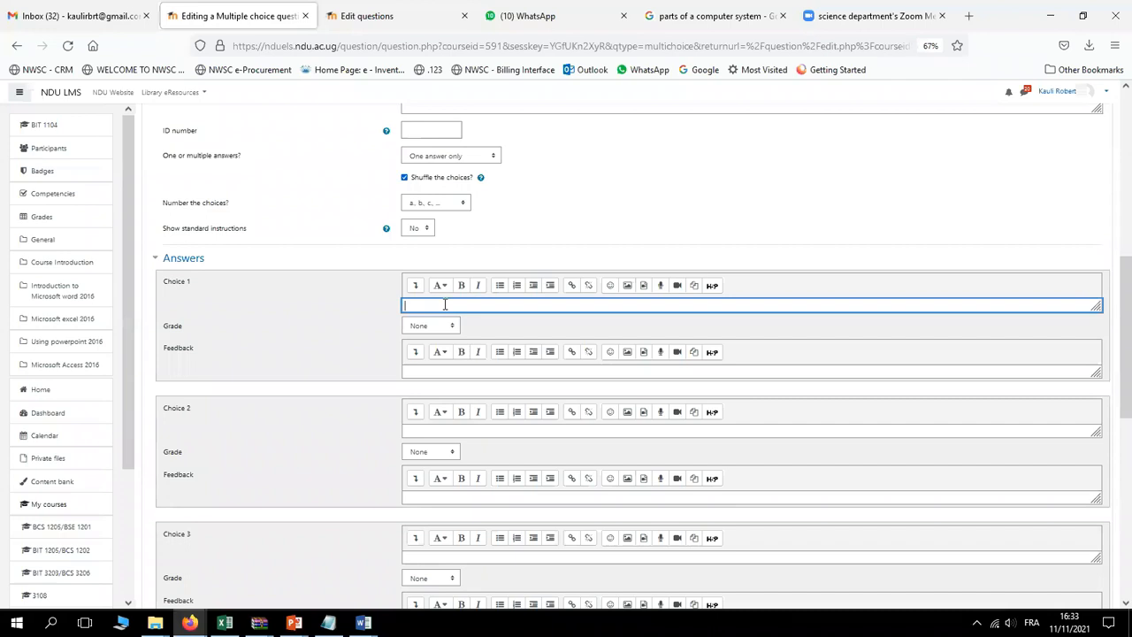
key(ctrl+v)
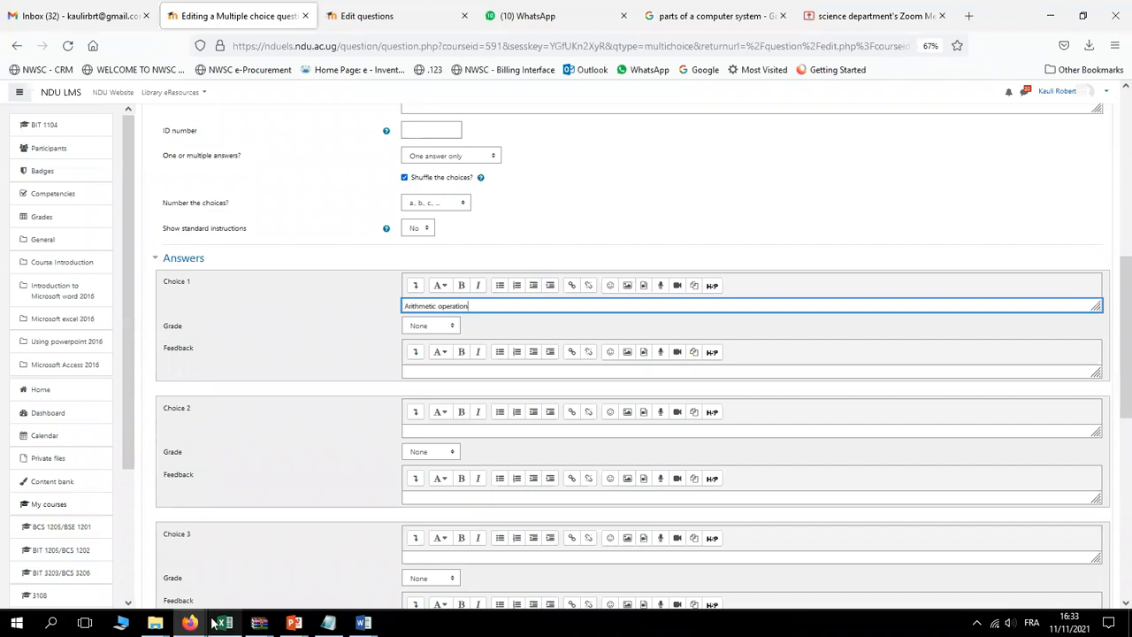
Copy "Logical operation" from the Notepad question list into Choice 2 of the question form
click(328, 623)
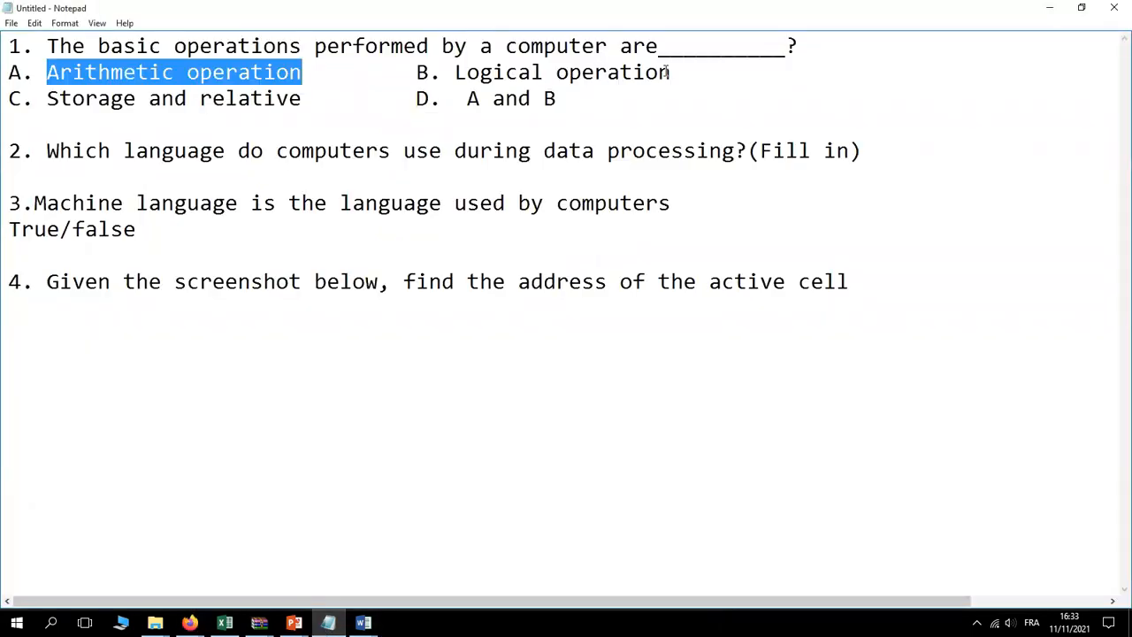
drag(670, 72, 458, 74)
key(ctrl+c)
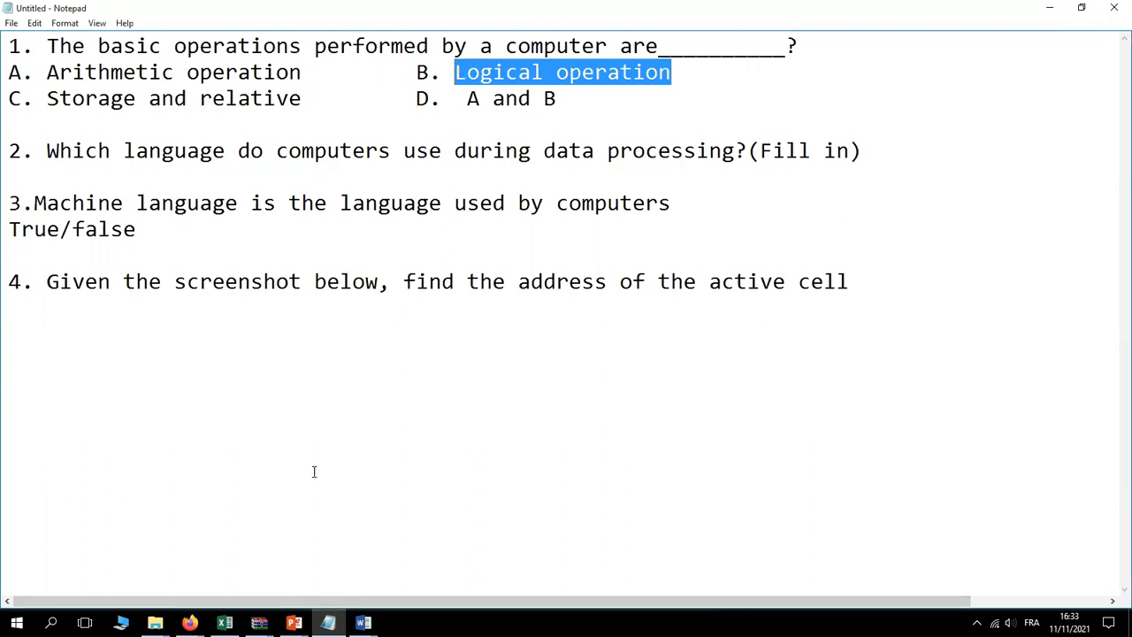
click(189, 622)
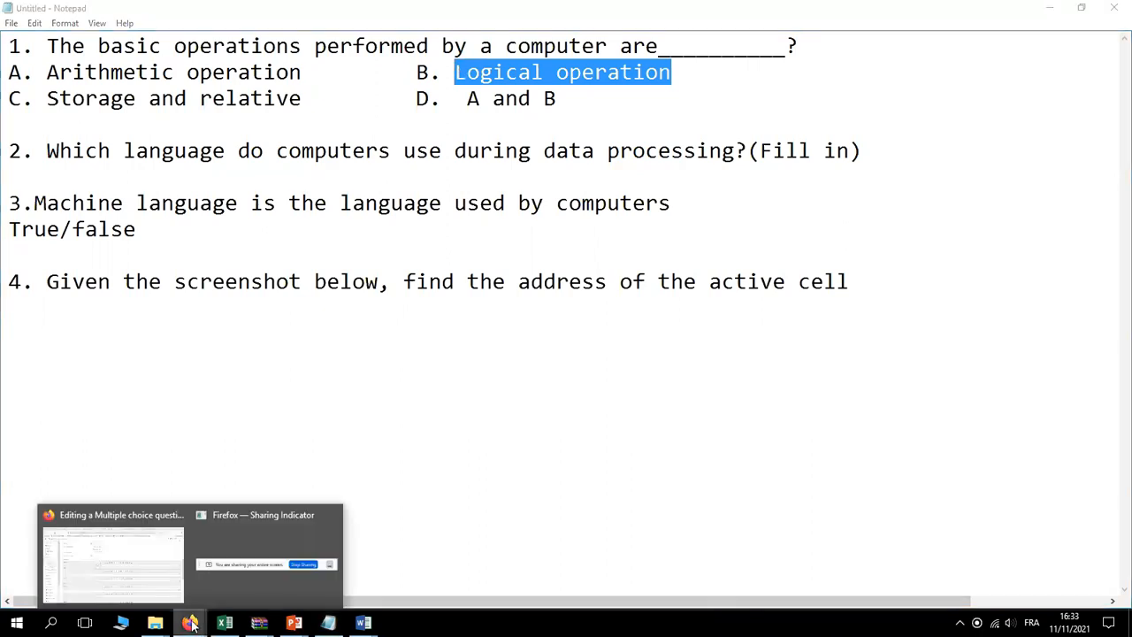
click(127, 529)
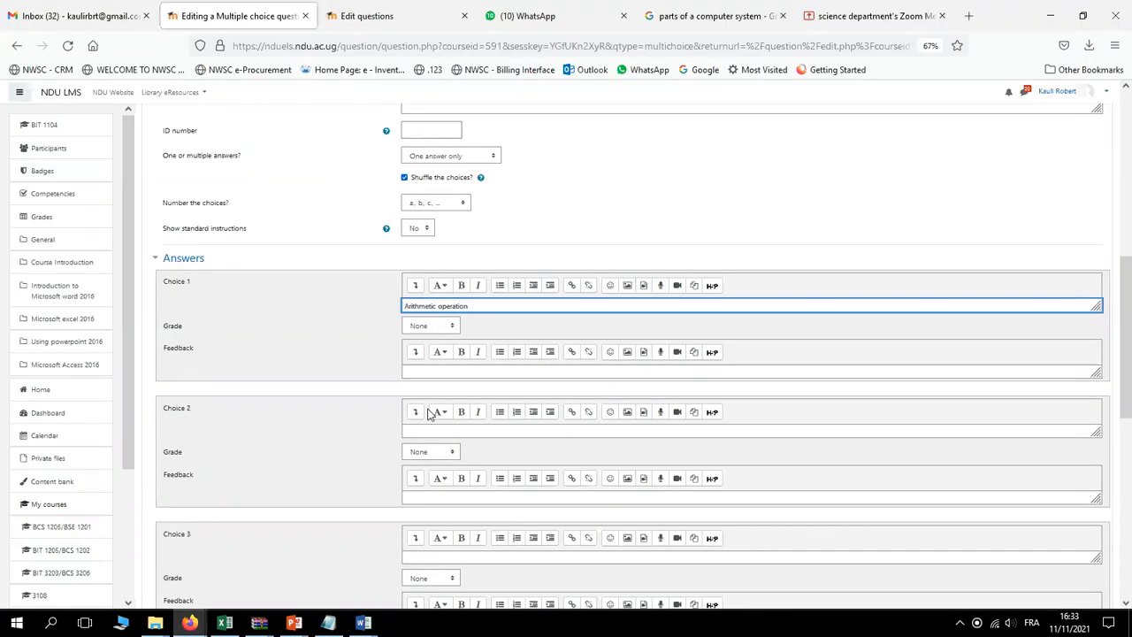
click(423, 431)
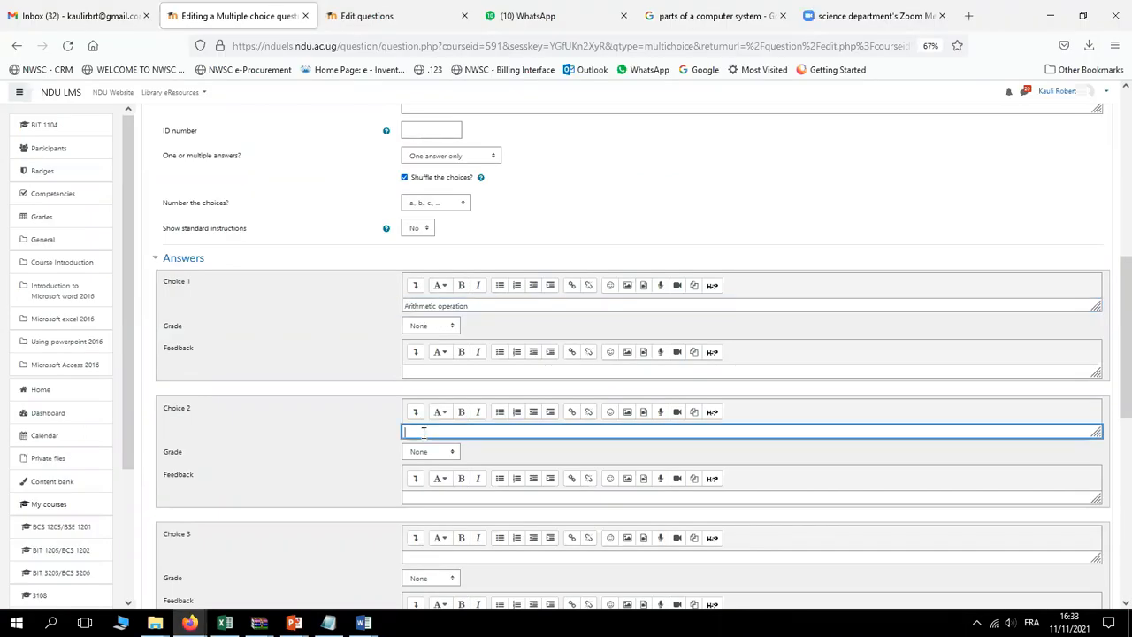
key(ctrl+v)
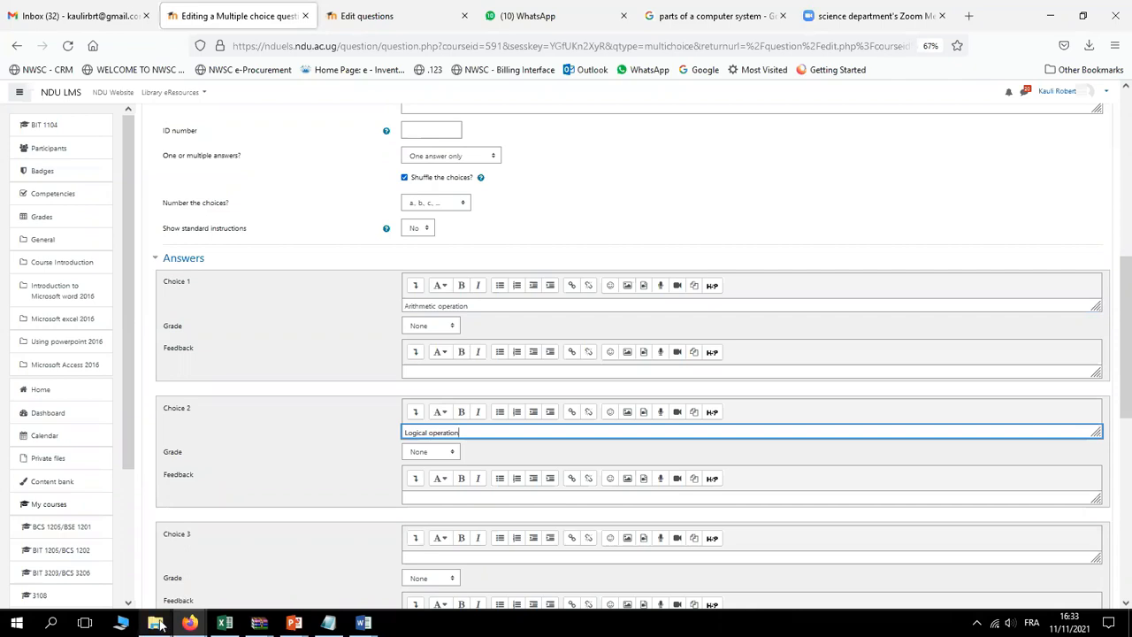
Copy "Storage and relative" from the Notepad question list into Choice 3 of the question form
click(329, 624)
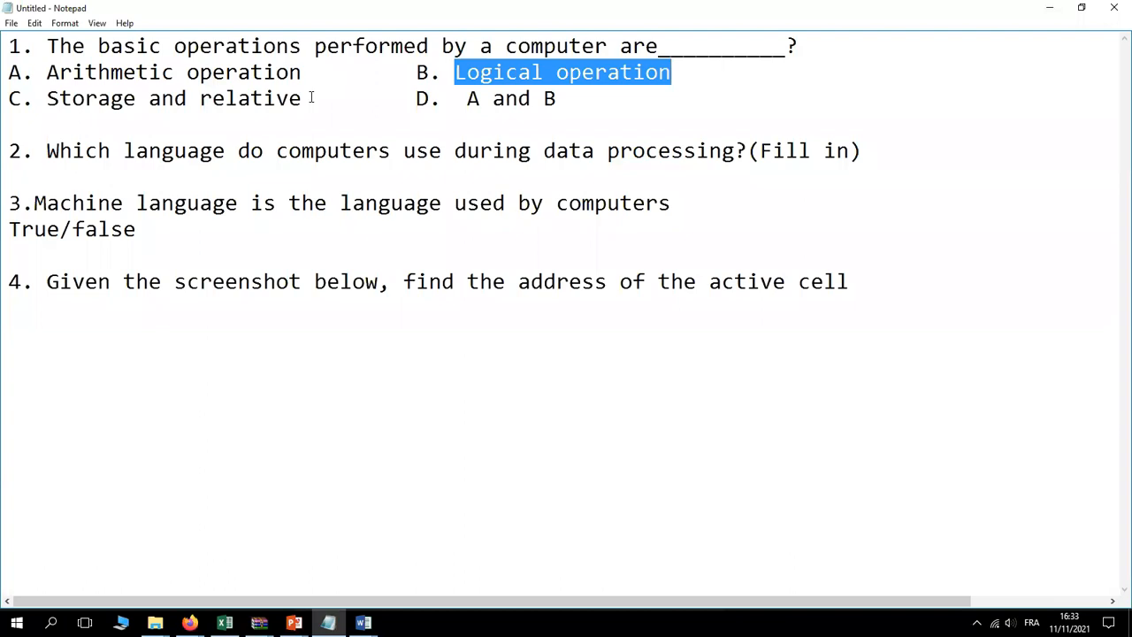
drag(303, 97, 48, 98)
key(ctrl+c)
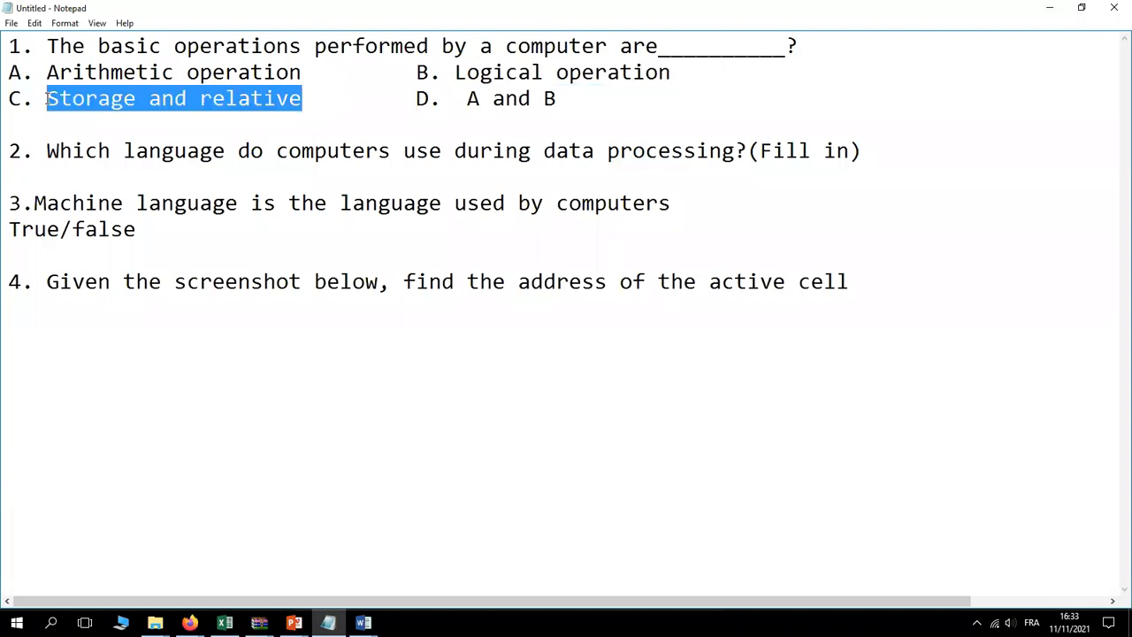
click(191, 623)
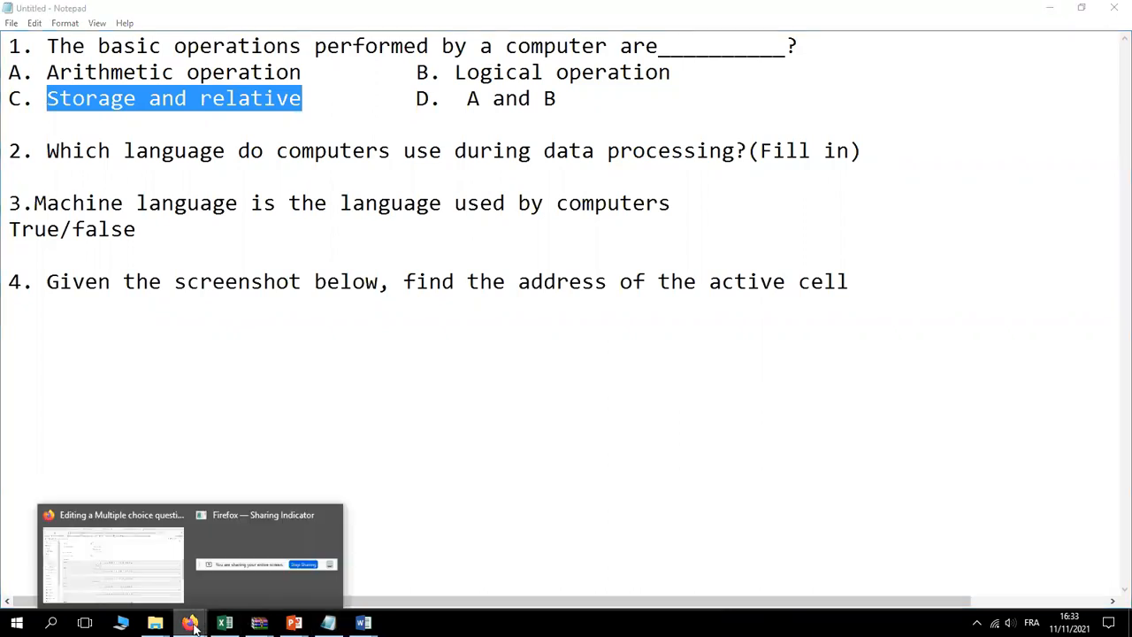
click(163, 541)
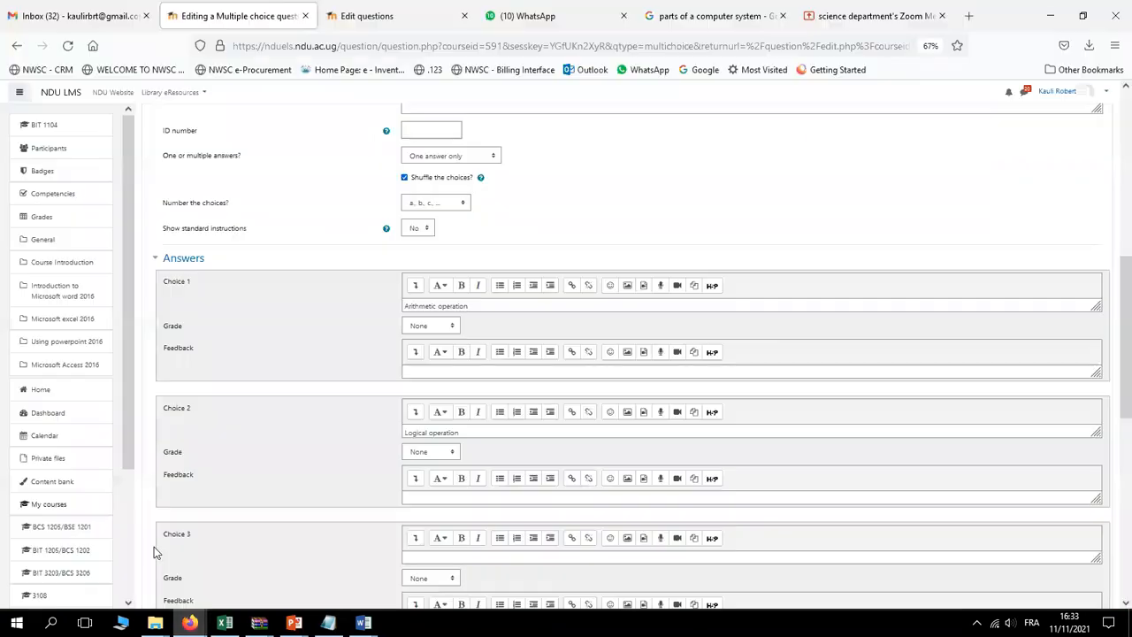
scroll(595, 354, down, 3)
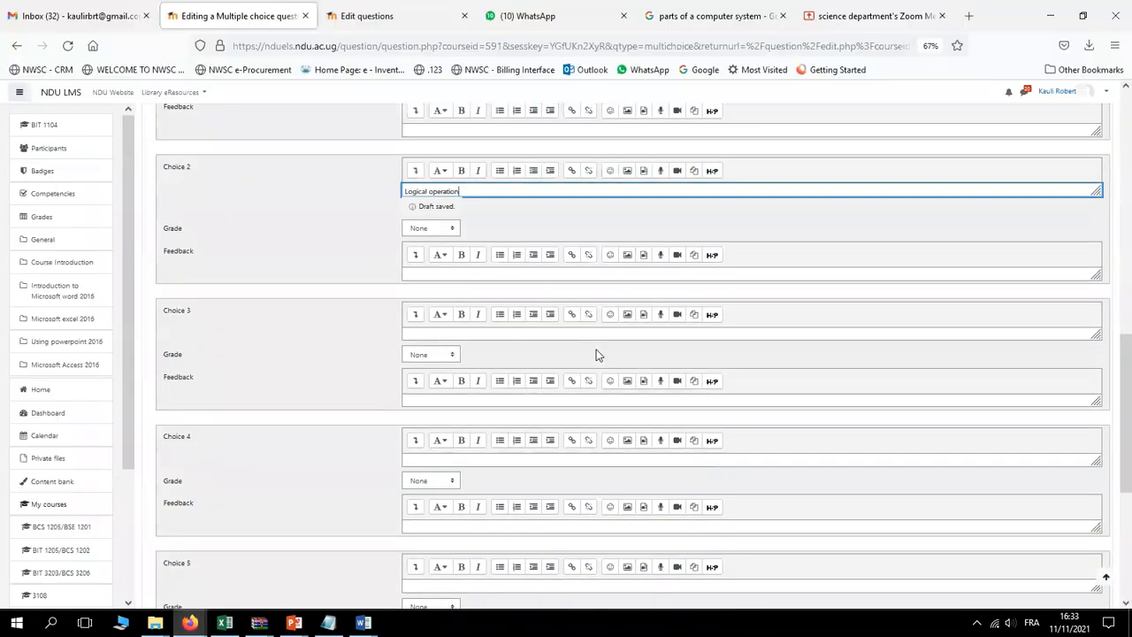
click(537, 333)
key(ctrl+v)
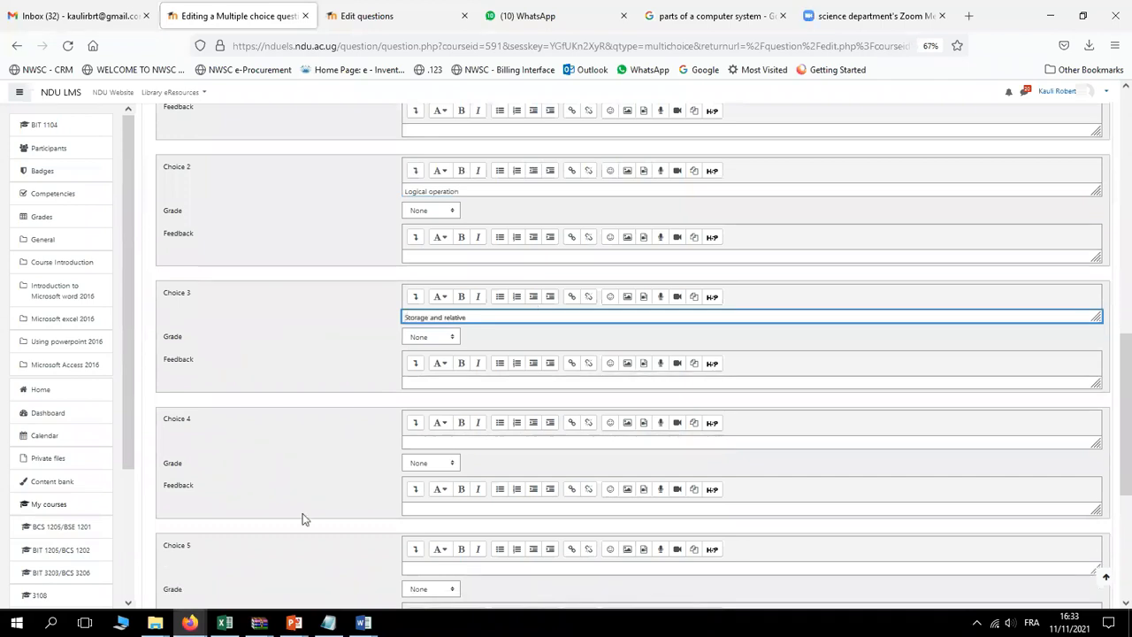
Enter "none of the options" as Choice 4 and set the grade of Choice 1, Arithmetic operation, to 100%
click(457, 443)
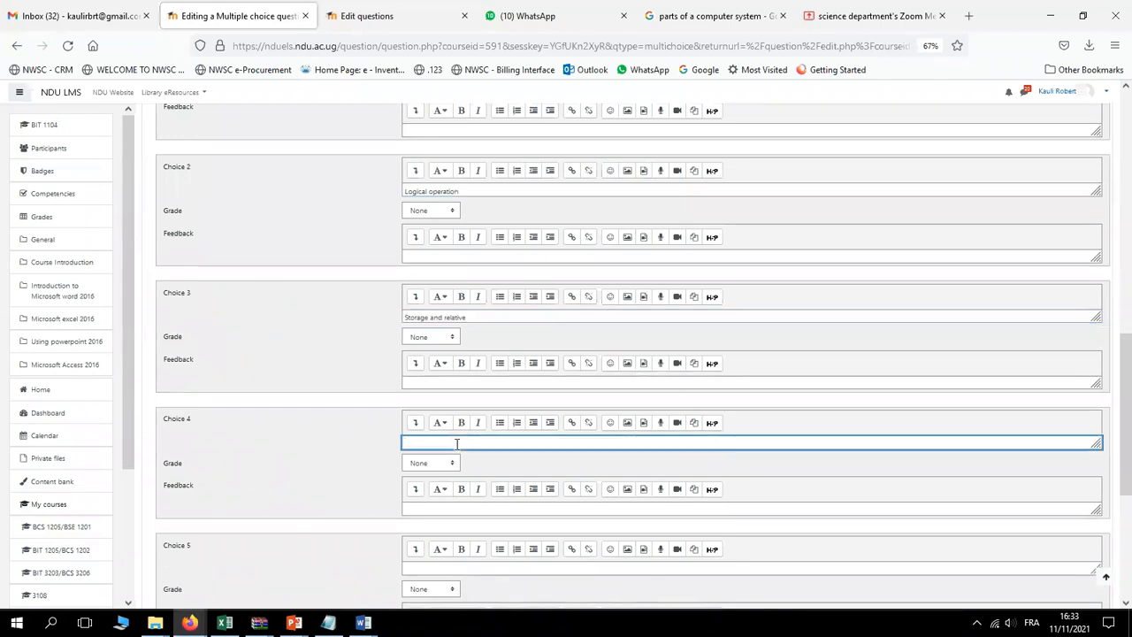
text(none of the options)
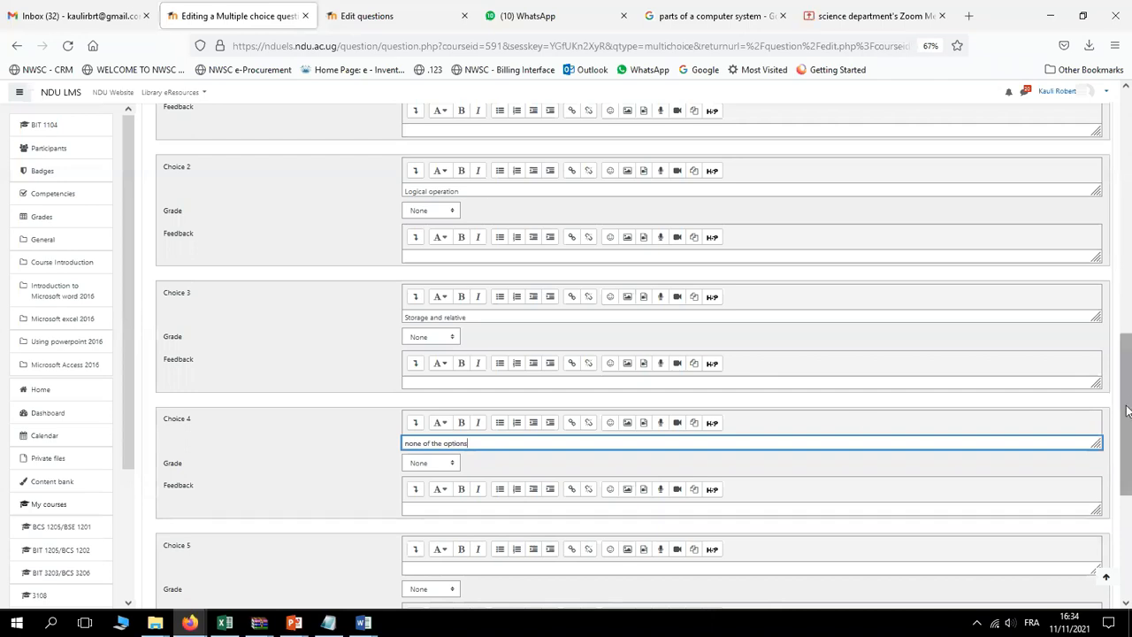
drag(1127, 410, 1123, 486)
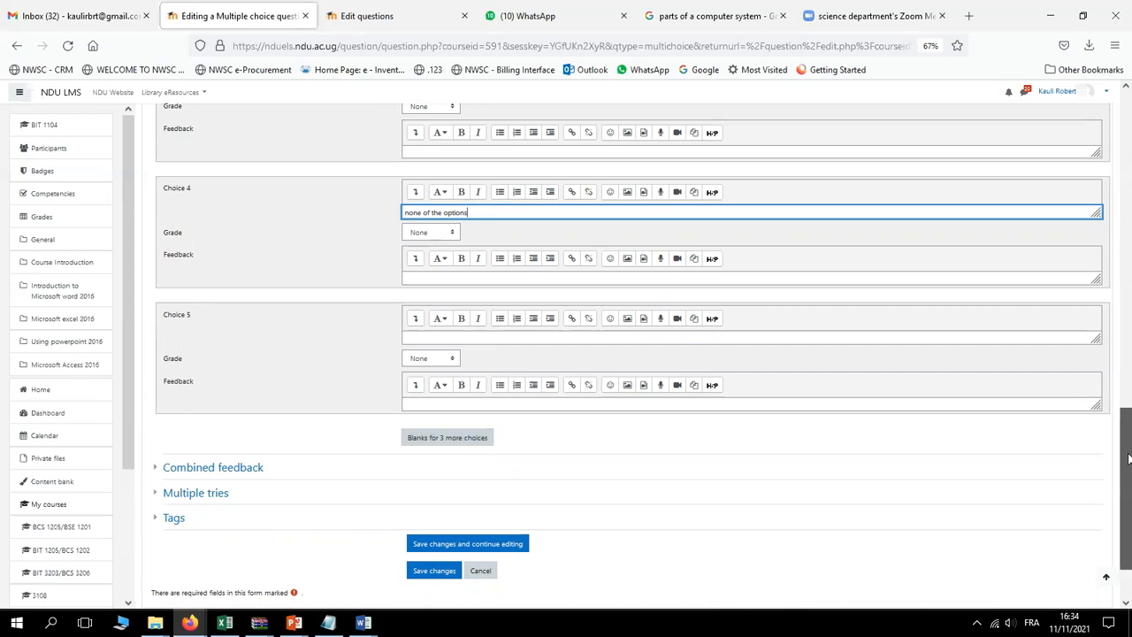
drag(1127, 458, 1091, 290)
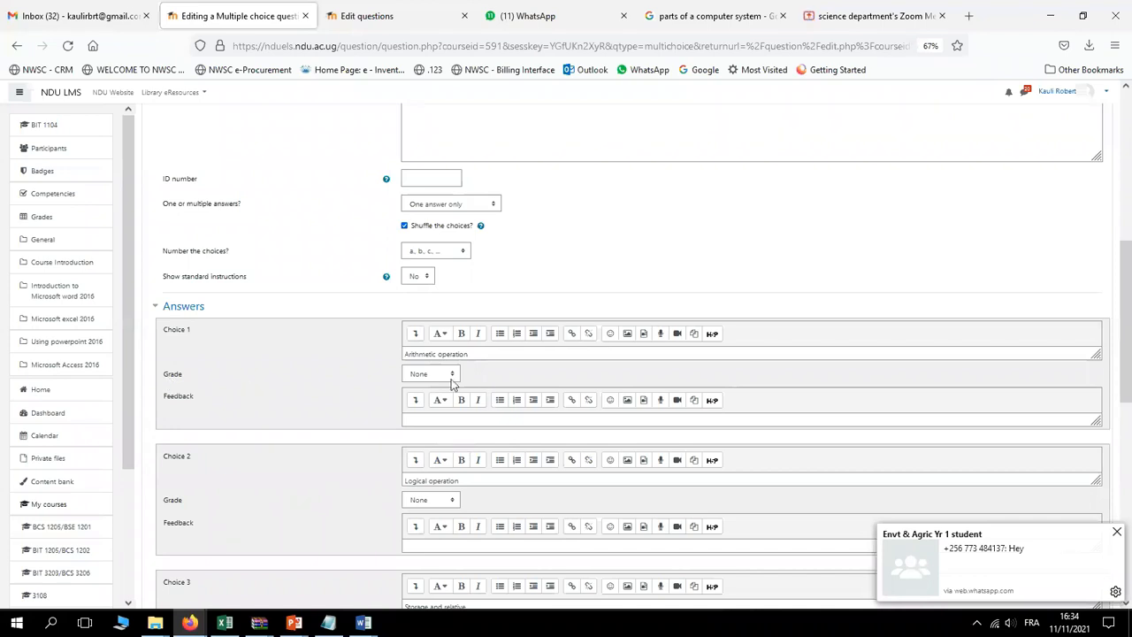
click(421, 374)
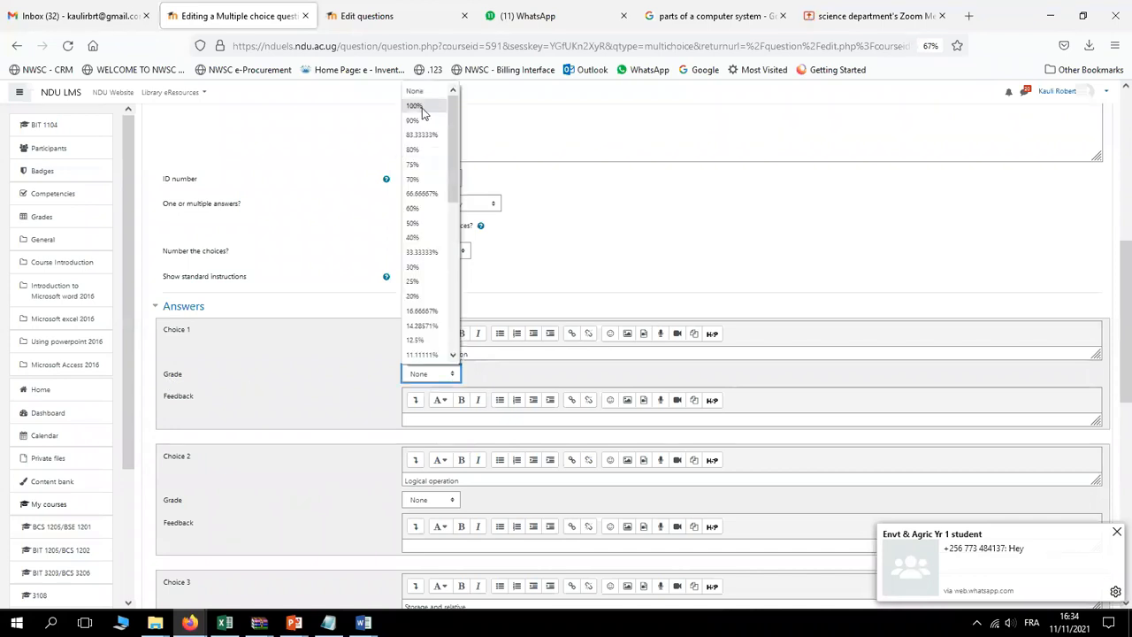
click(418, 106)
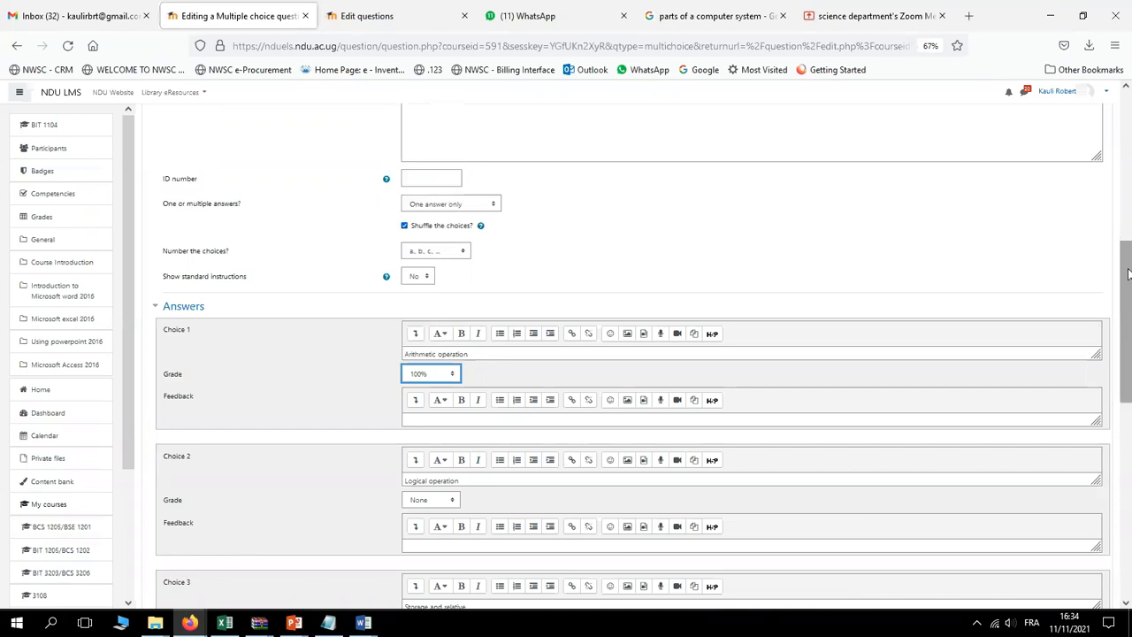
Save the multiple choice question to the question bank, leaving Choice 5 blank
drag(1129, 274, 1129, 274)
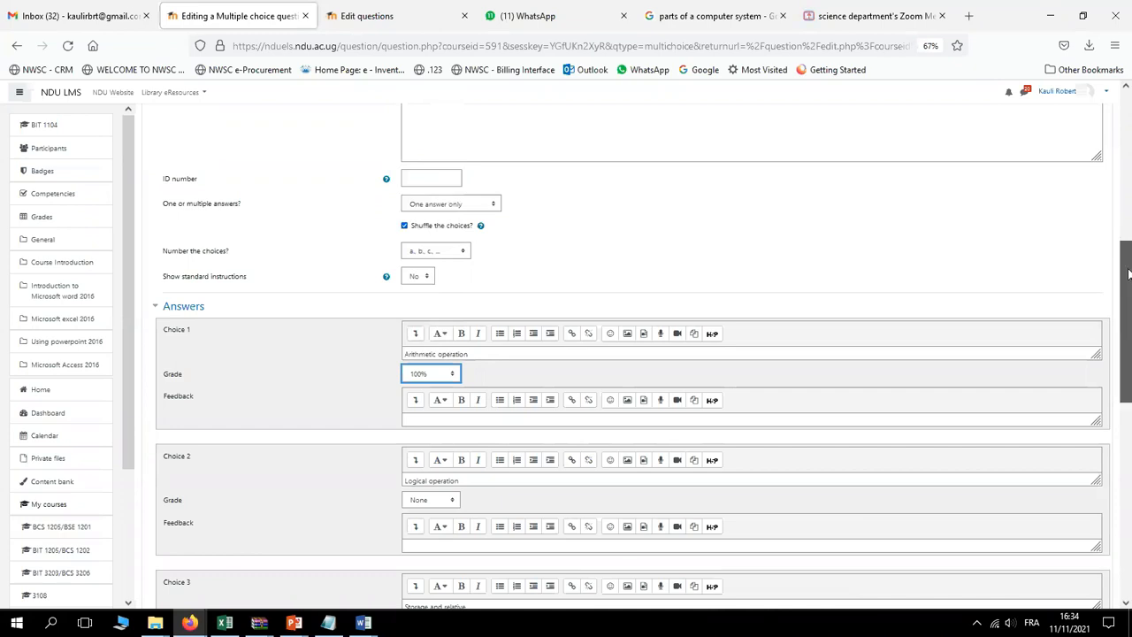
drag(1128, 274, 1082, 444)
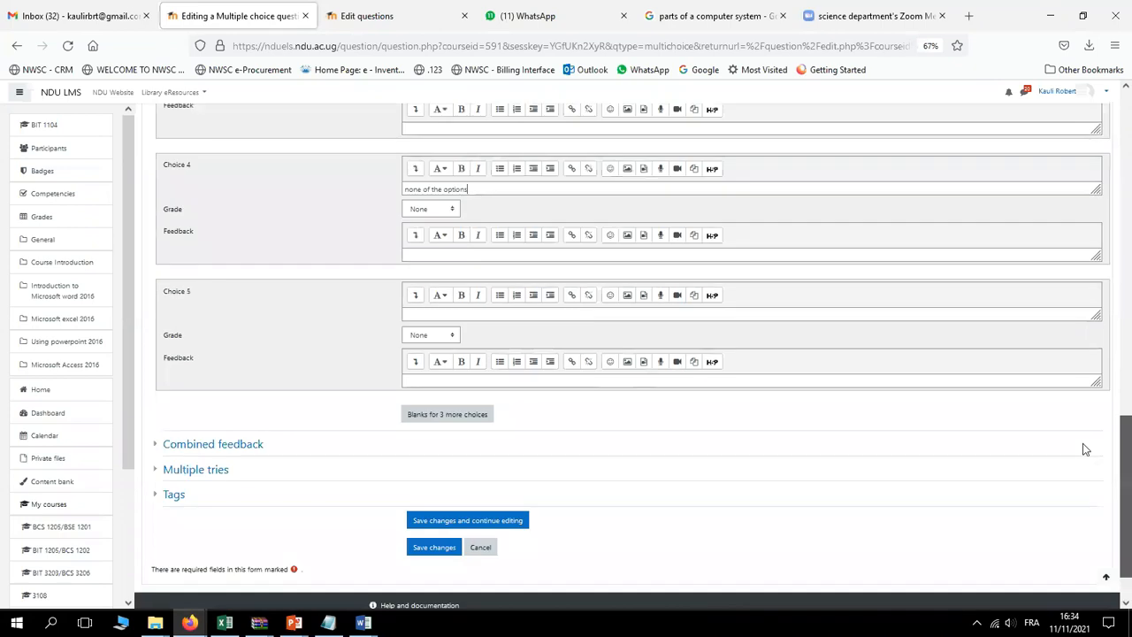
scroll(437, 487, down, 2)
click(434, 488)
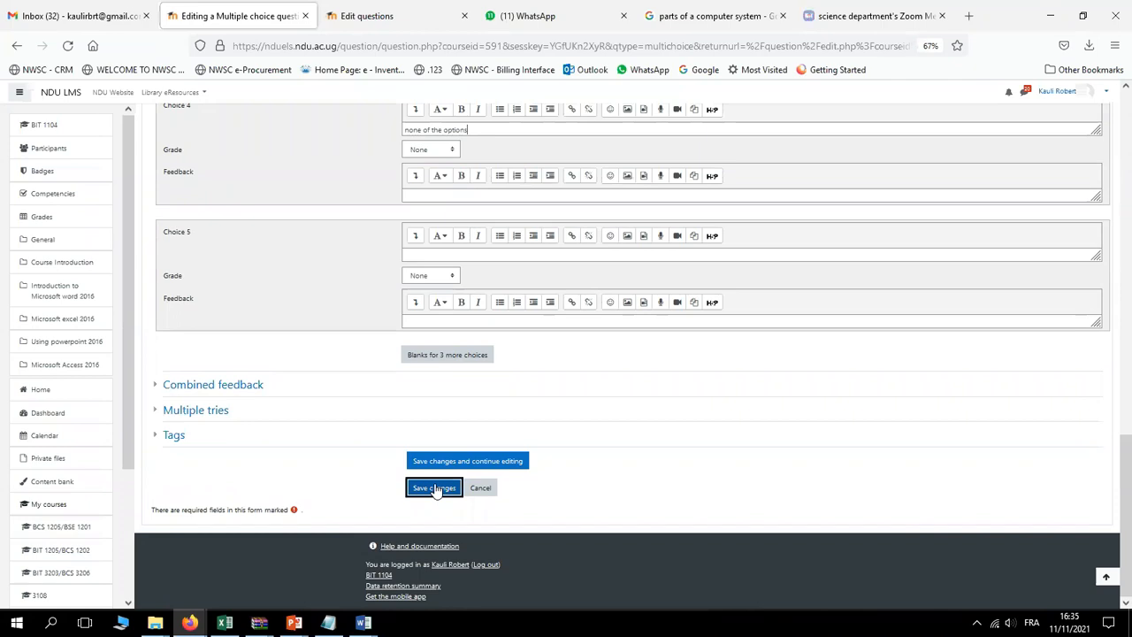
click(434, 485)
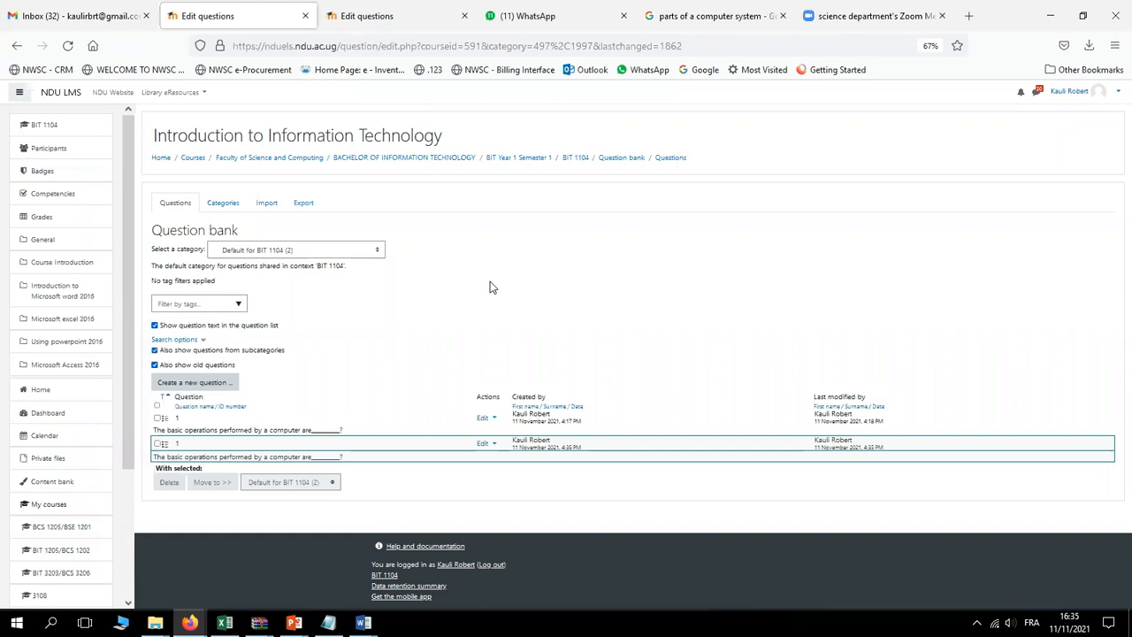
Start a new True/False question in the BIT 1104 question bank
click(198, 388)
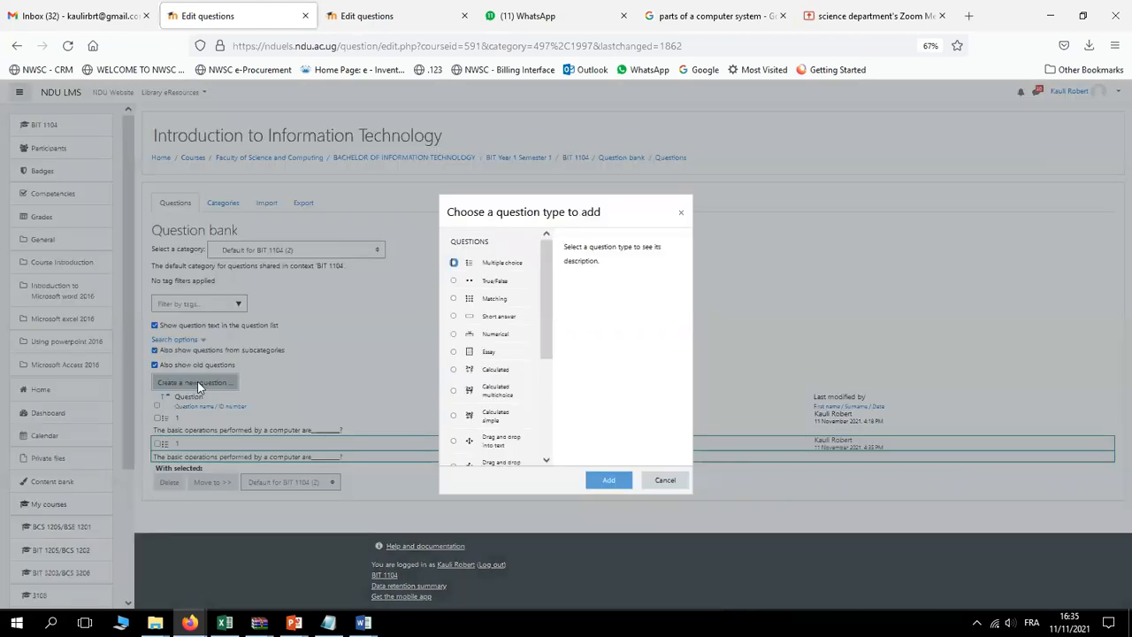
click(454, 281)
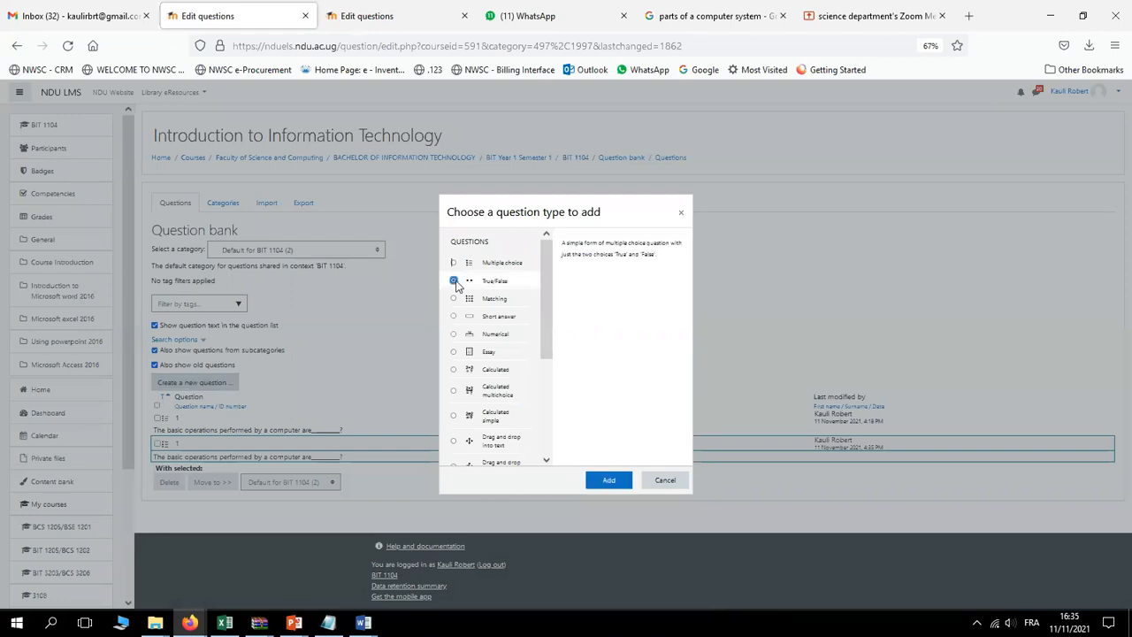
click(607, 482)
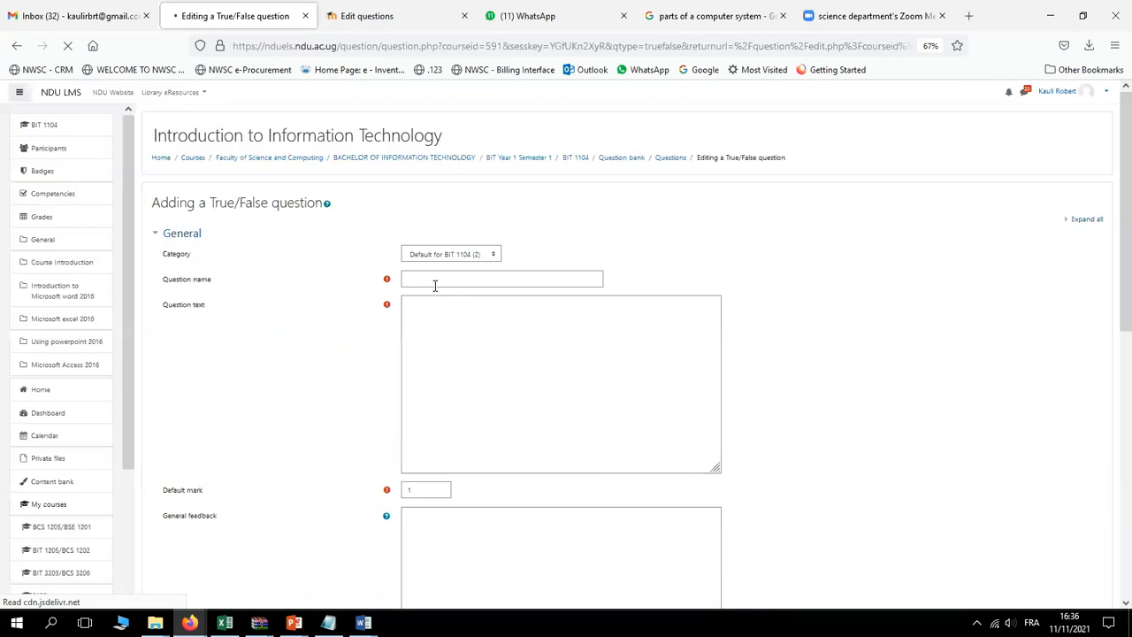
Copy "Machine language is the language used by computers" from Notepad into the True/False question's text
key(alt+Tab)
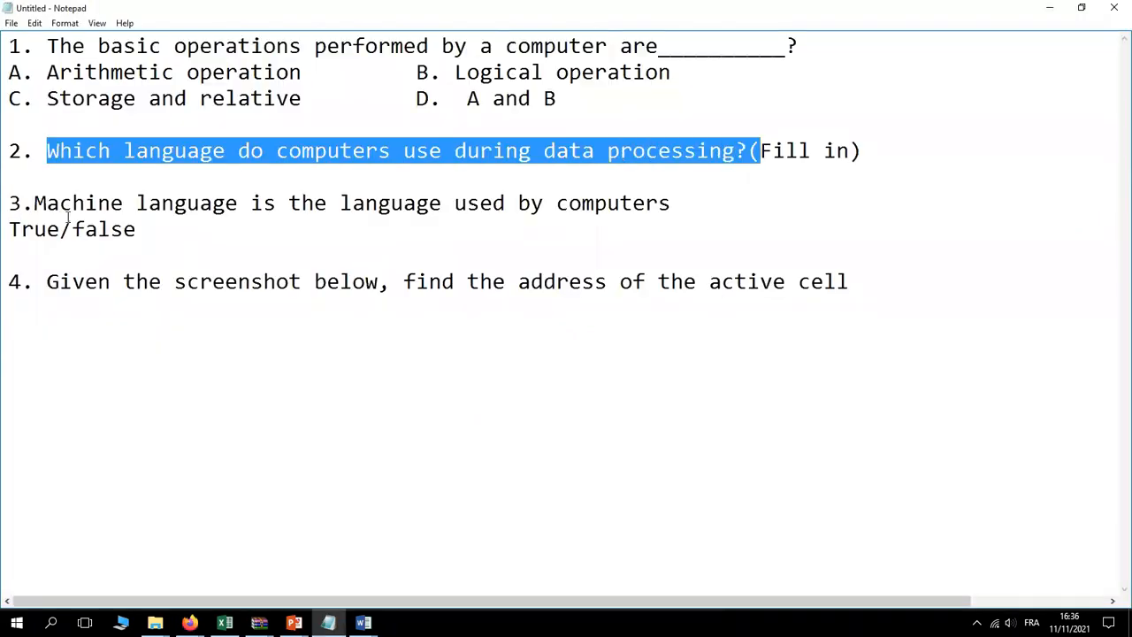
drag(34, 202, 674, 199)
key(ctrl+c)
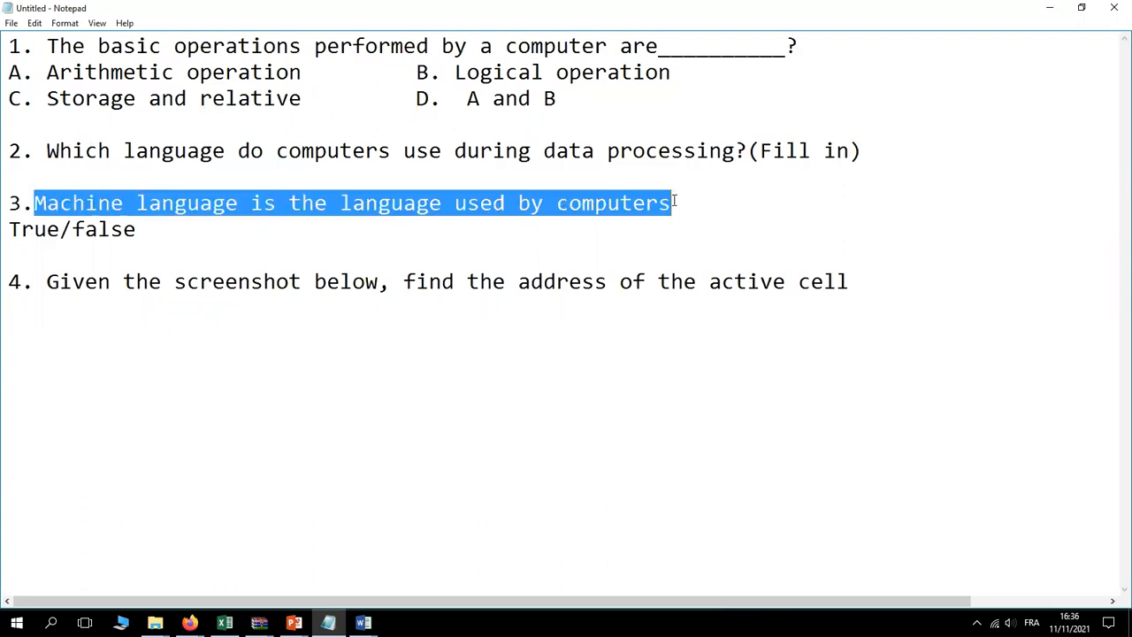
click(196, 624)
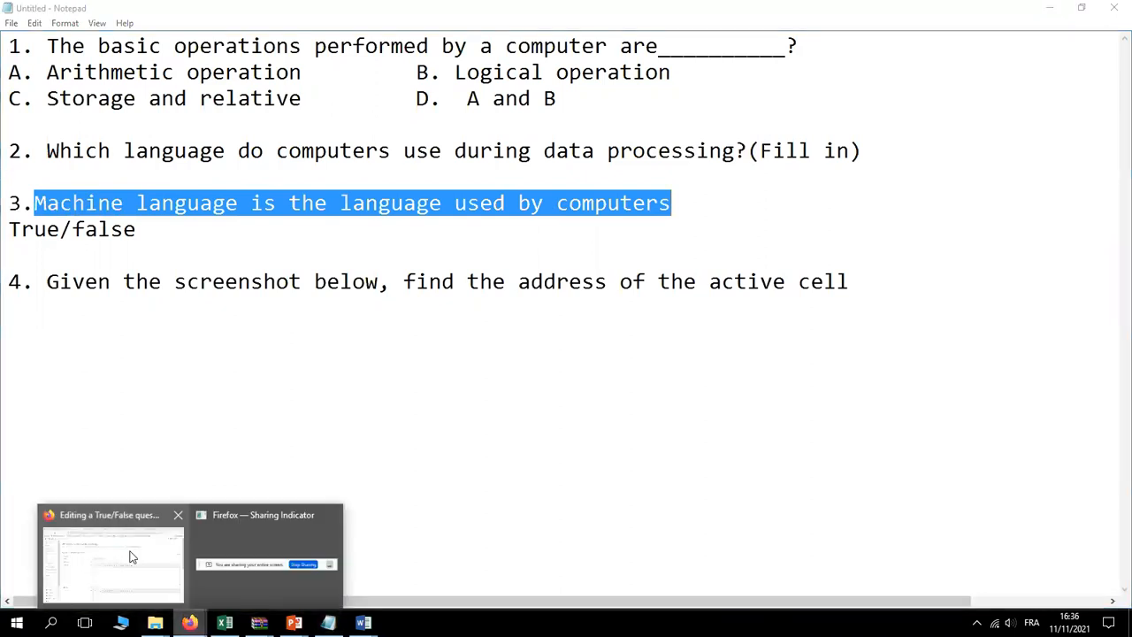
click(129, 556)
click(434, 334)
key(ctrl+v)
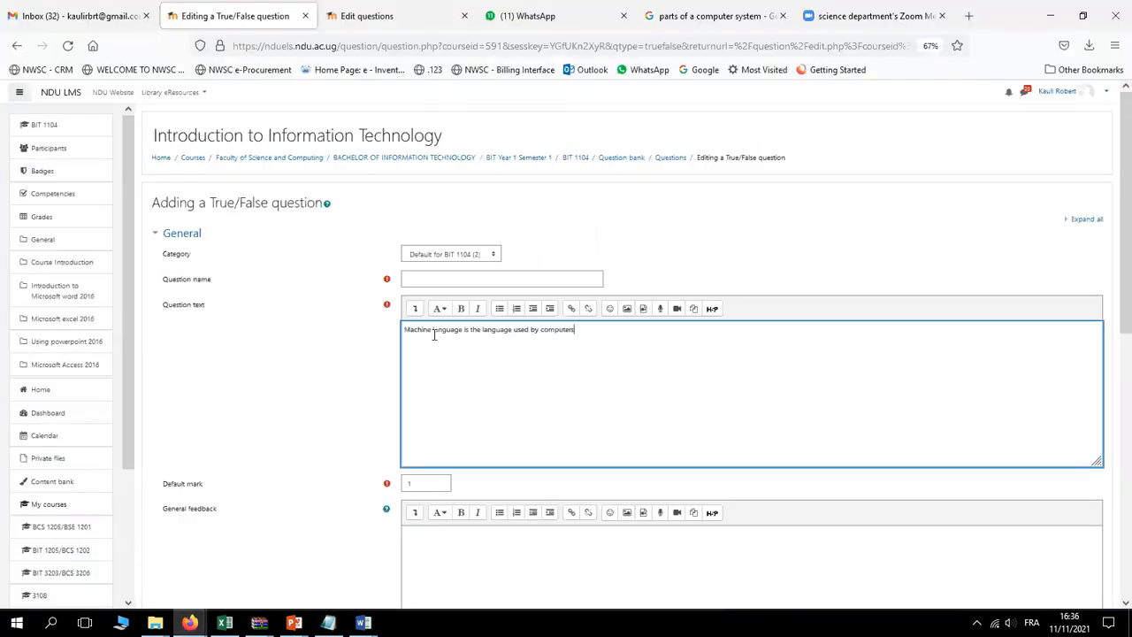
Name the True/False question 2 and set its default mark to 1.9
click(418, 279)
text(2)
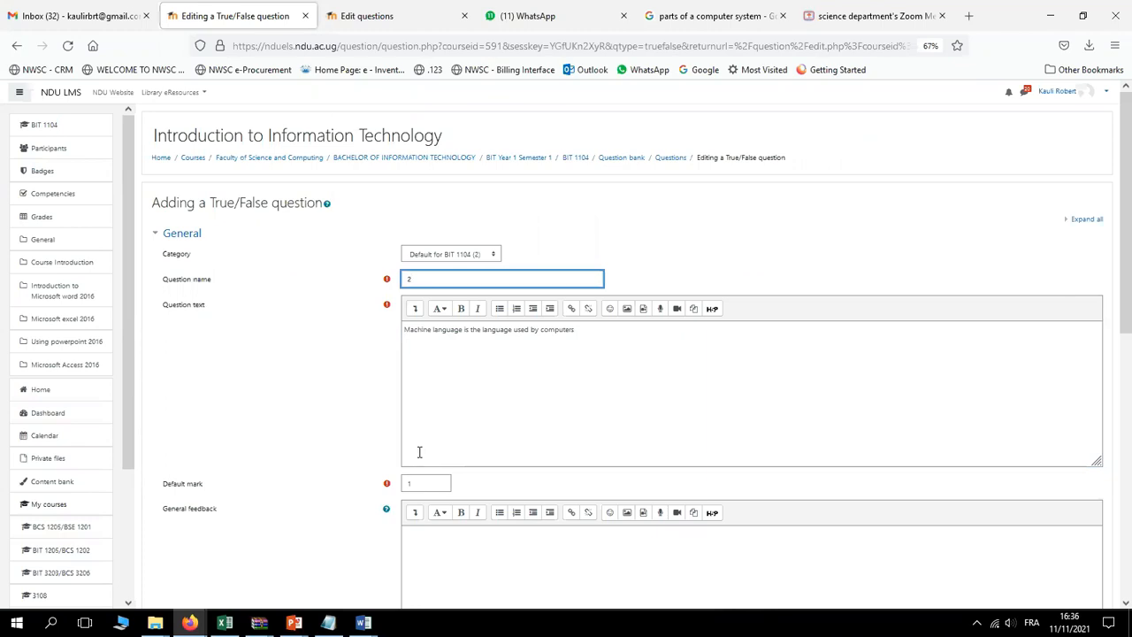
click(417, 481)
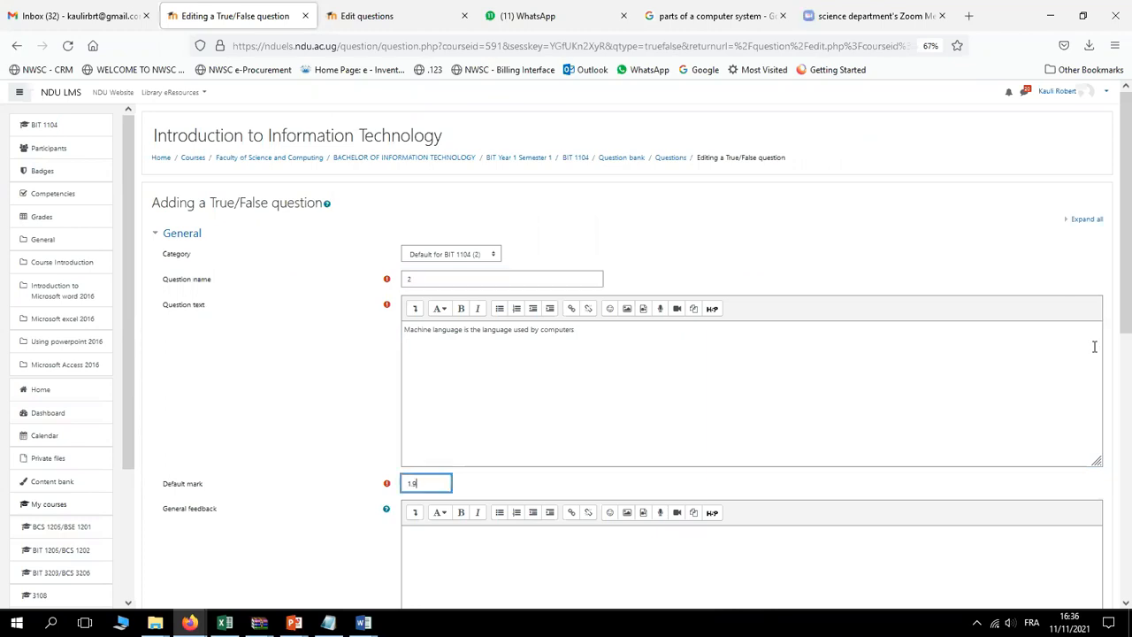
Set the correct answer to True and save the True/False question
drag(1126, 316, 1129, 485)
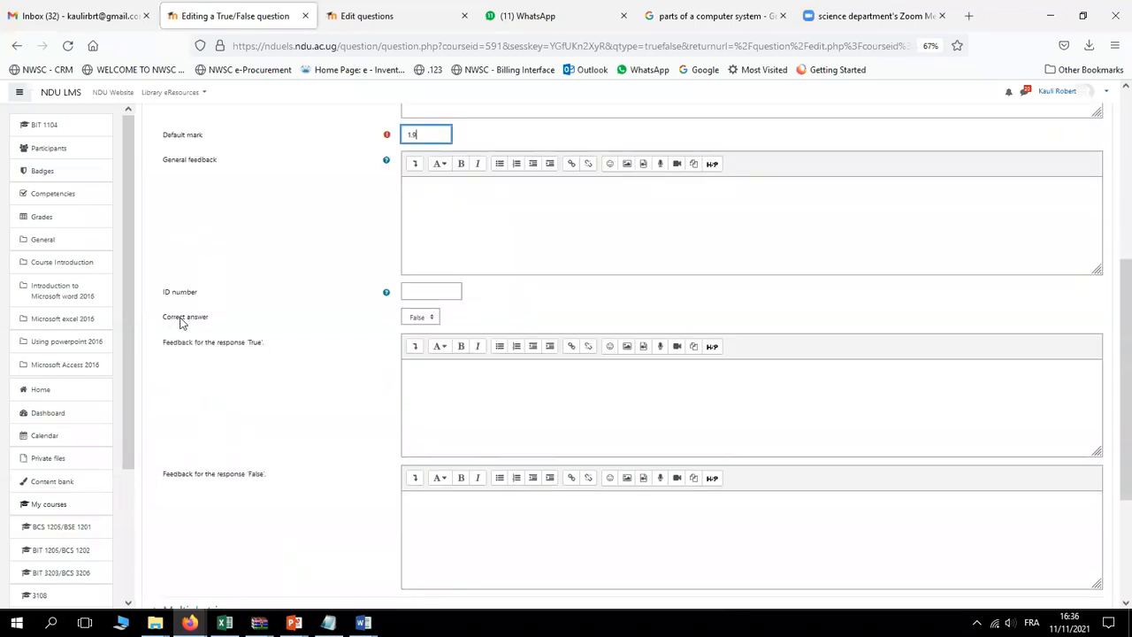
click(432, 319)
click(421, 351)
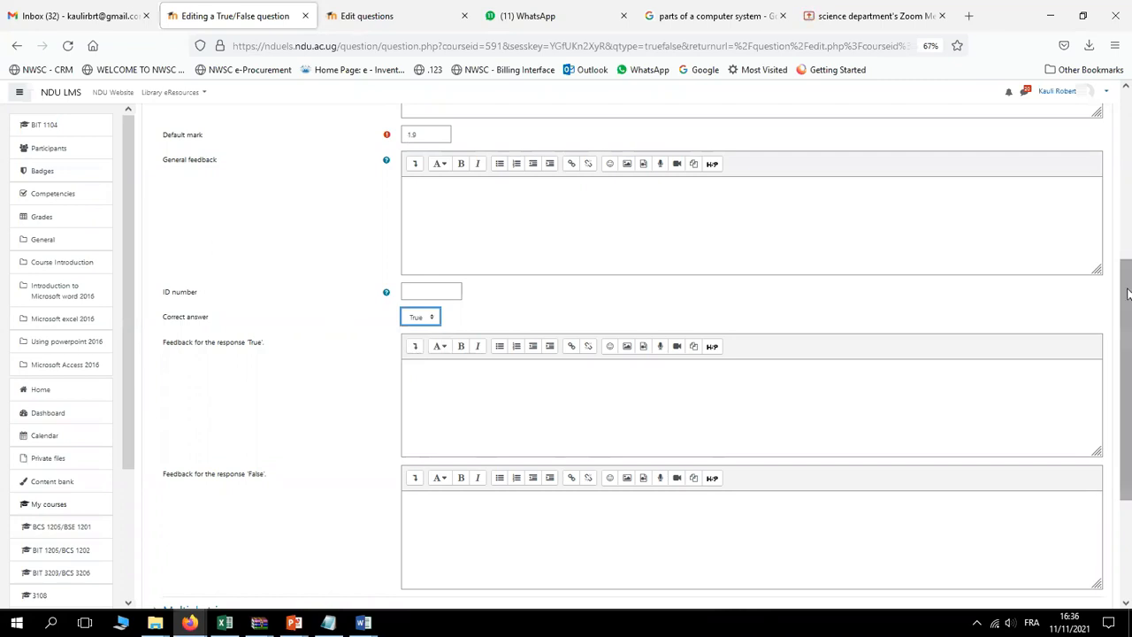
drag(1127, 295, 1128, 398)
click(425, 486)
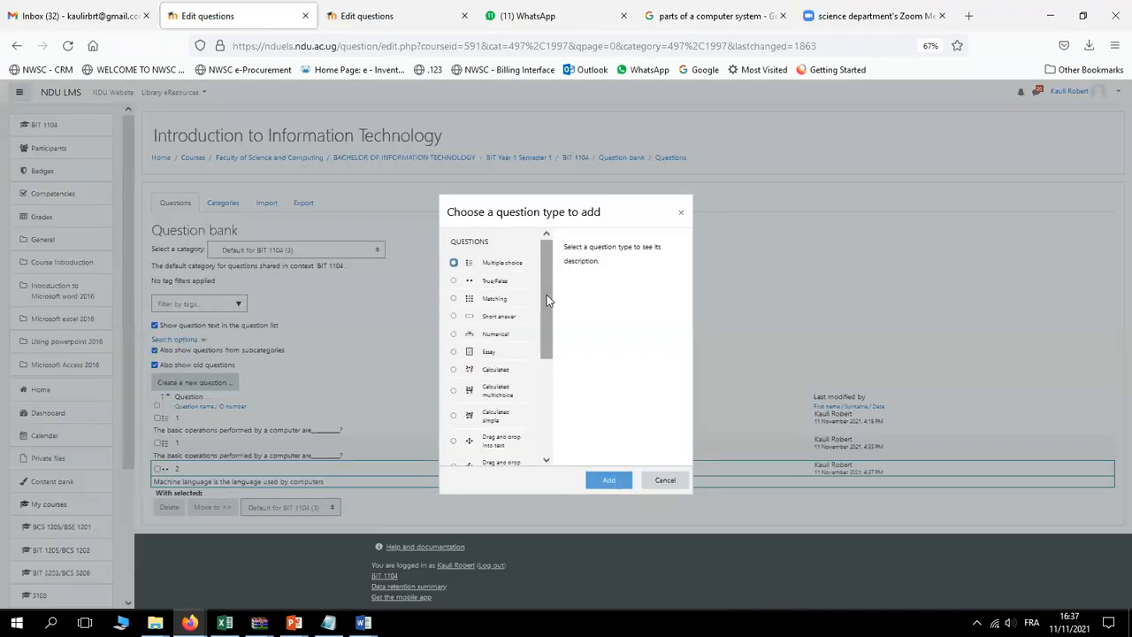
Add a Short answer question named 3 with the text "Which language do computers use during data processing?" copied from Notepad
click(454, 317)
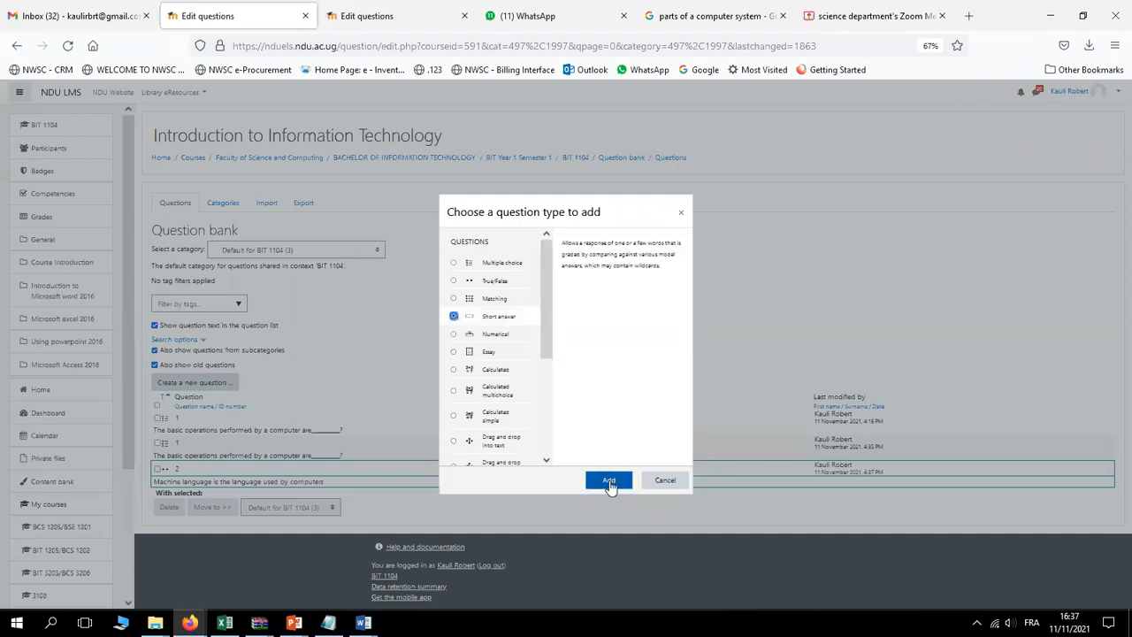
click(609, 483)
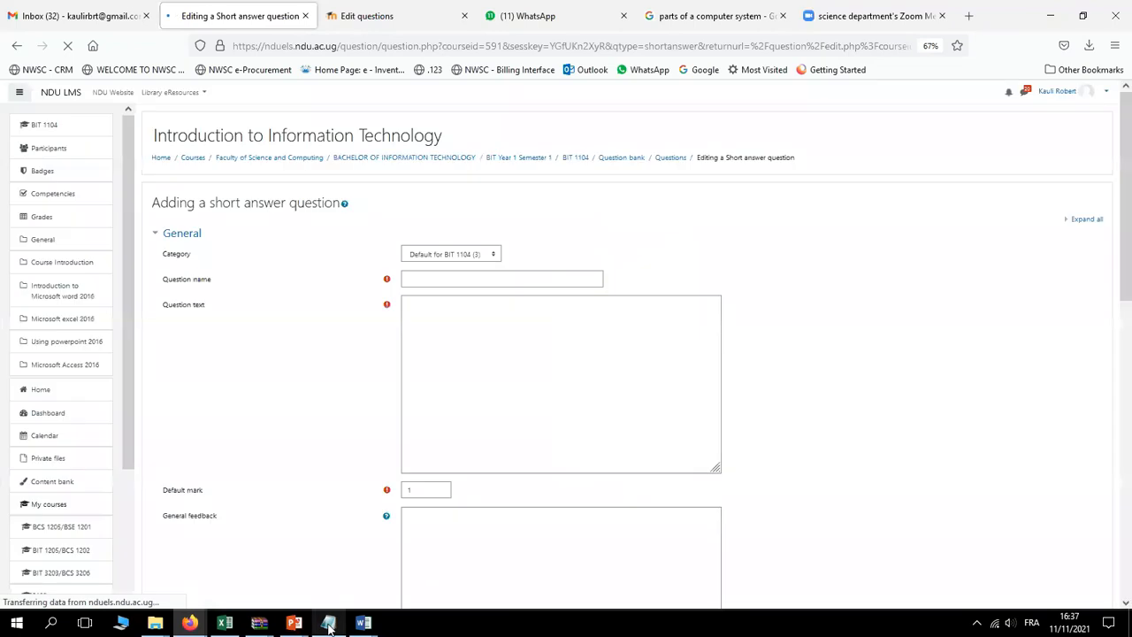
click(328, 624)
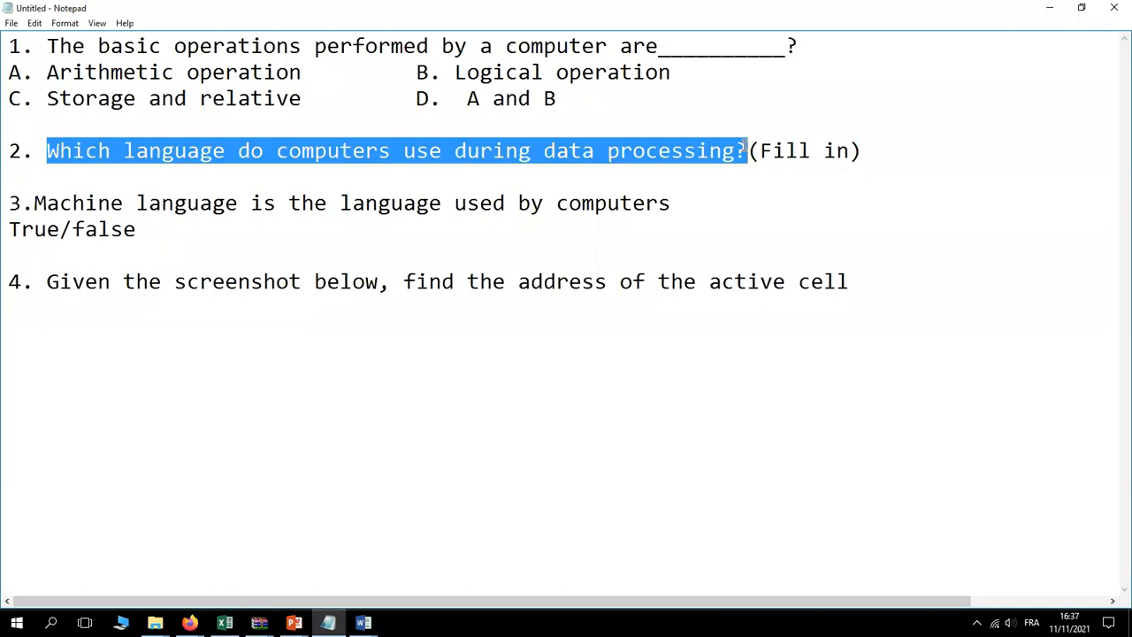
key(alt+Tab)
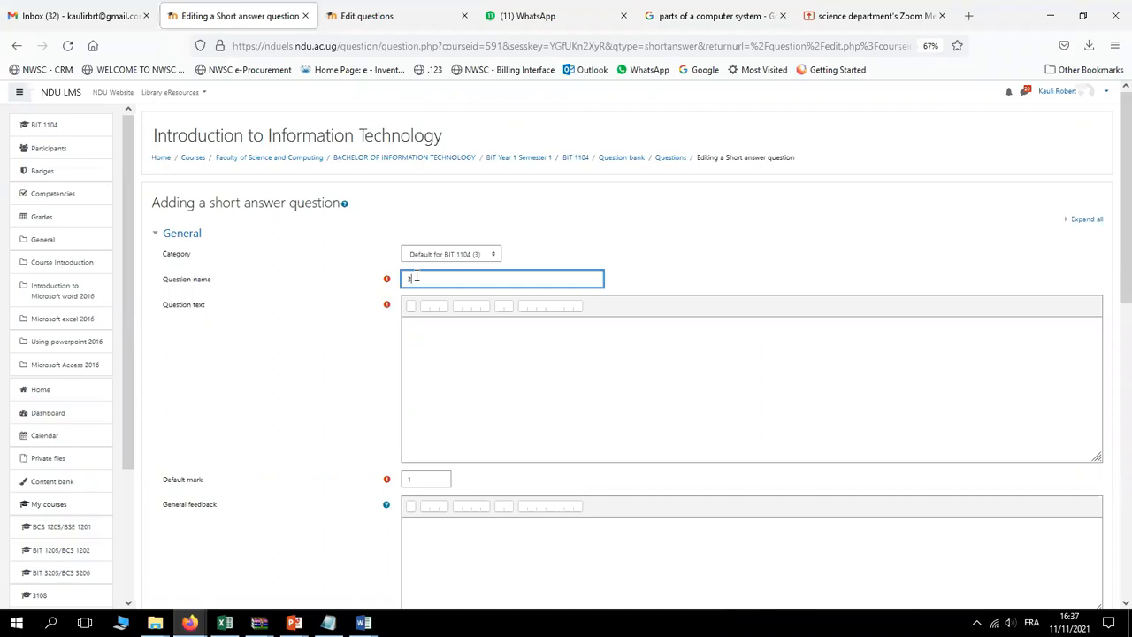
click(452, 324)
text(Which language do computers use during data processing?)
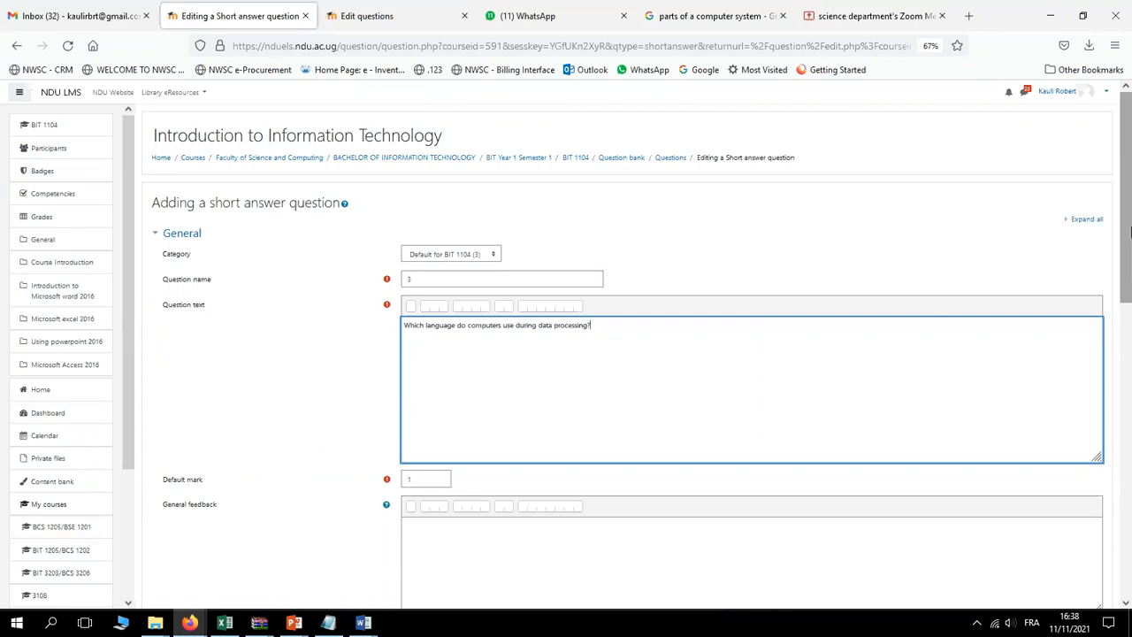
Set the short answer question's default mark to 3
drag(1128, 240, 1121, 321)
click(415, 290)
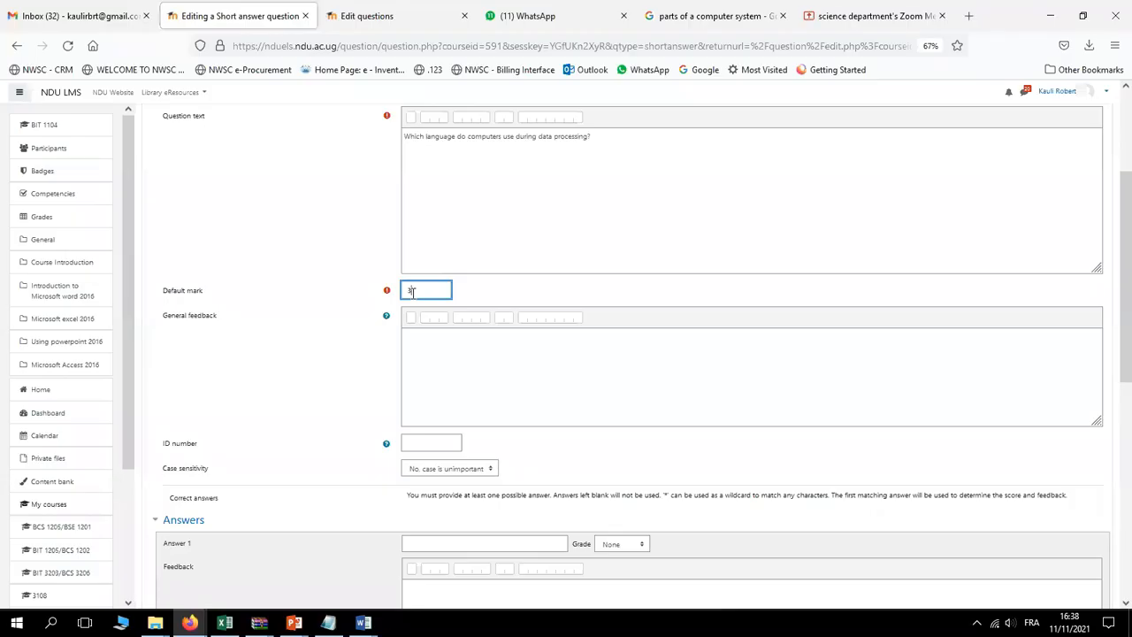
text(3)
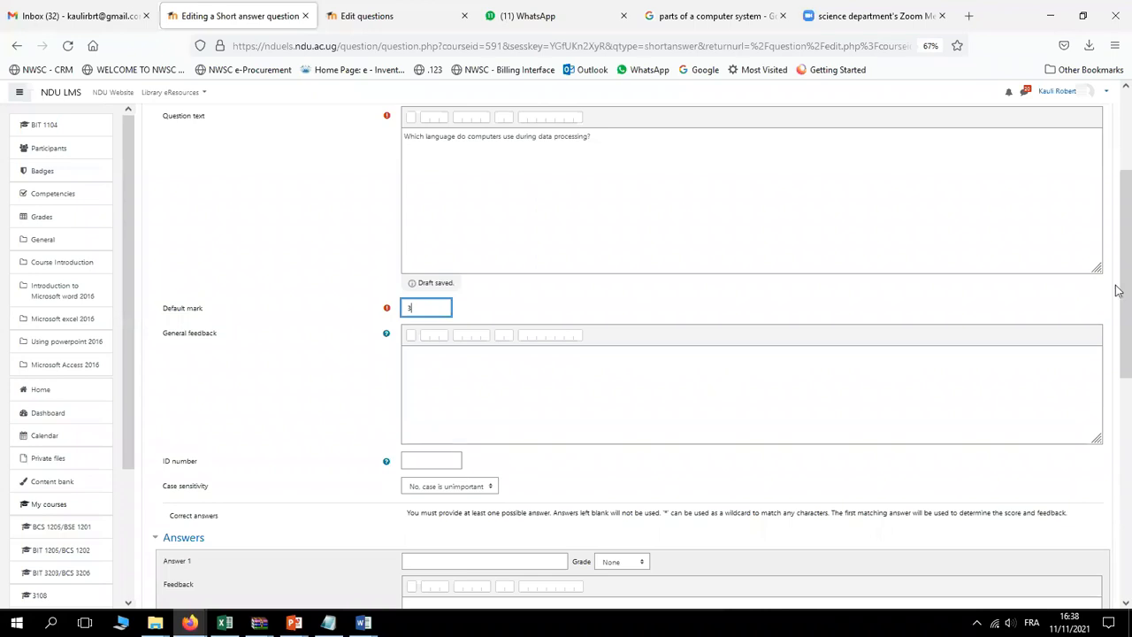
Enter "Machine language" as Answer 1 of the short answer question
drag(1129, 294, 1119, 435)
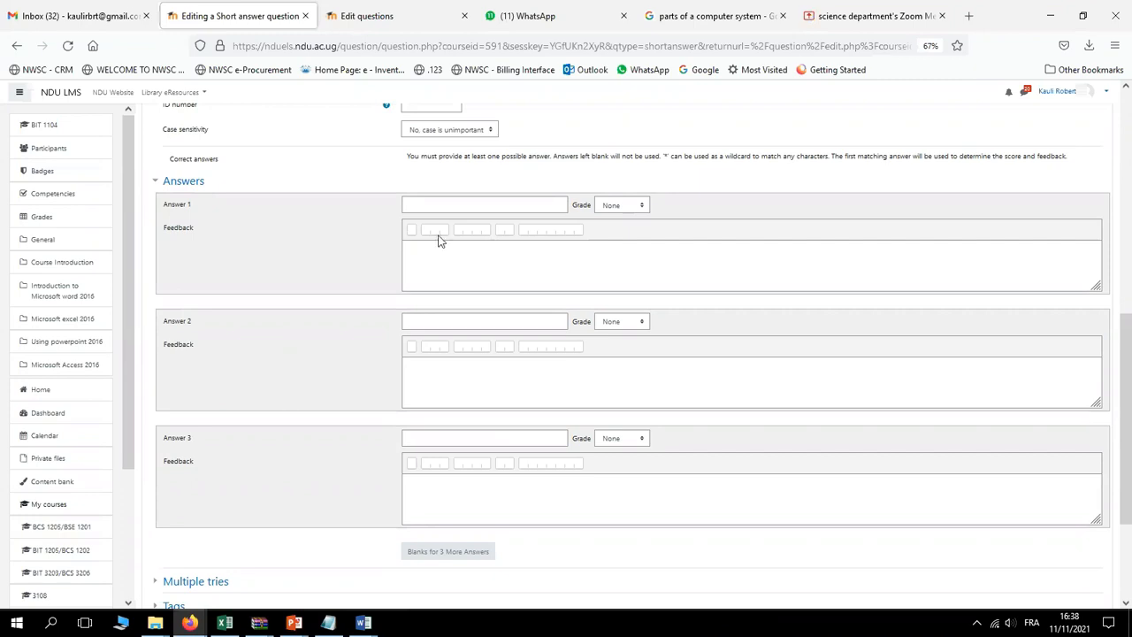
click(443, 205)
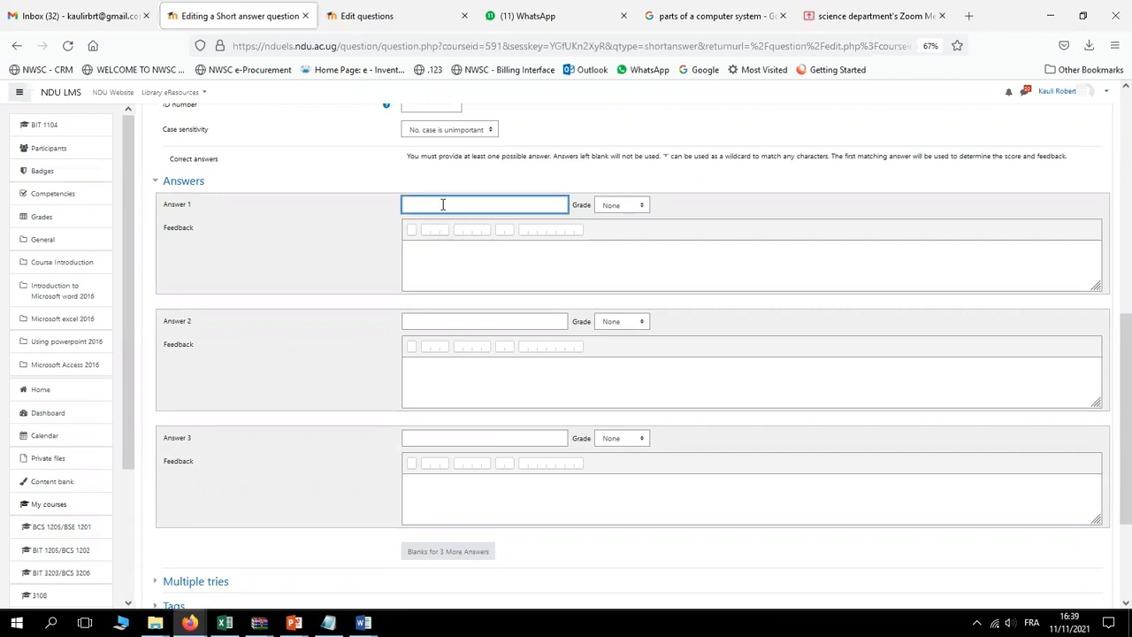
text(Machine language)
click(474, 321)
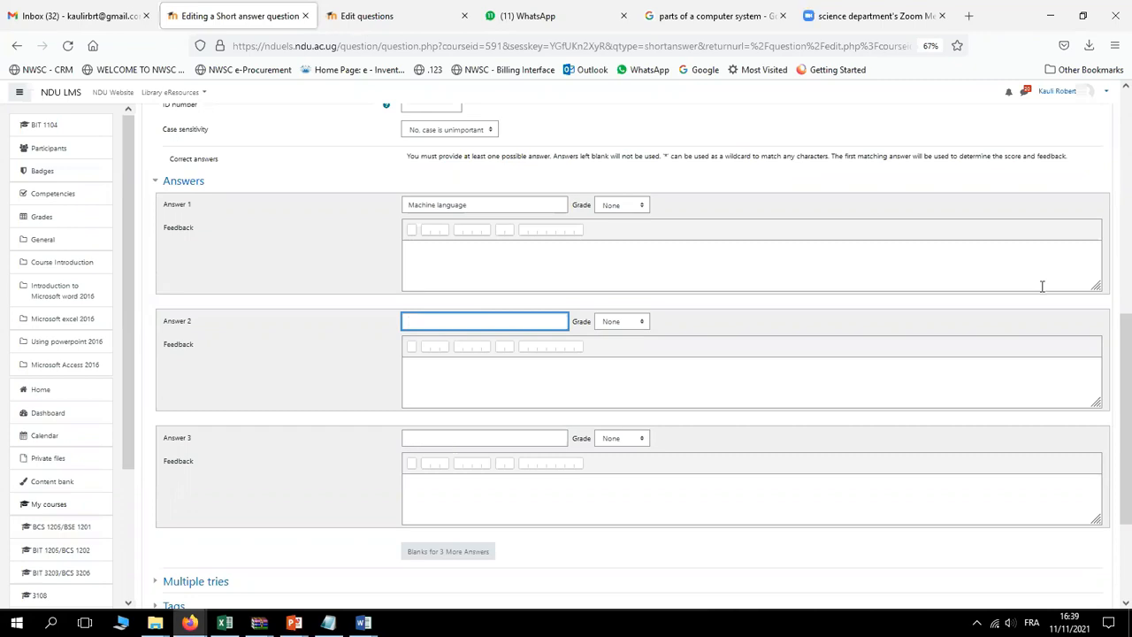
scroll(1125, 360, down, 3)
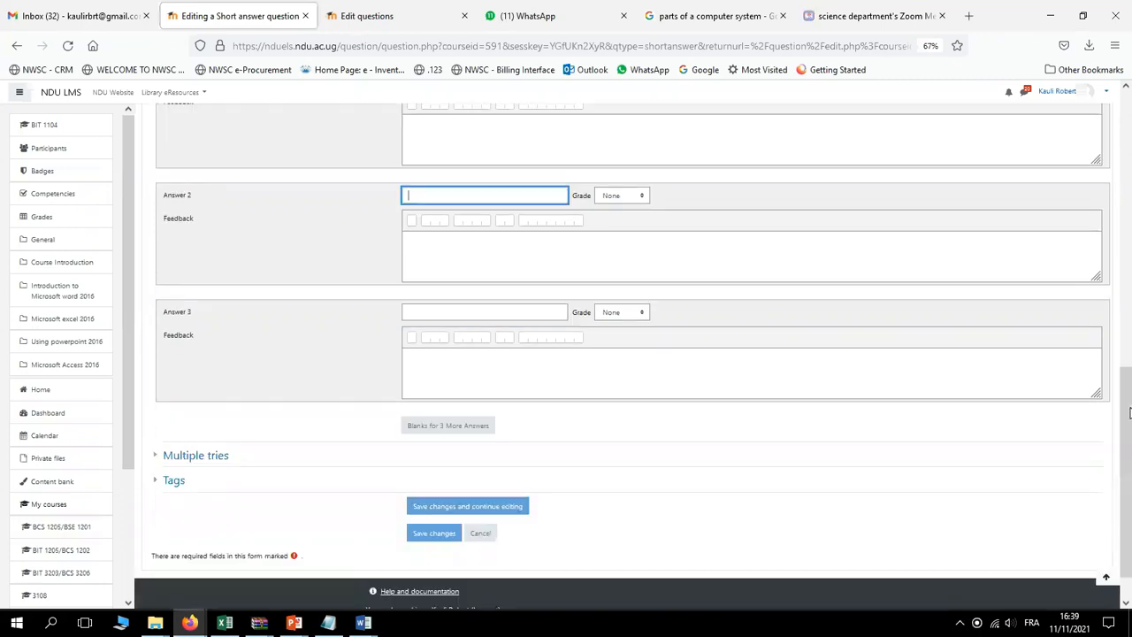
text(rfgfu)
click(439, 316)
text(fdft)
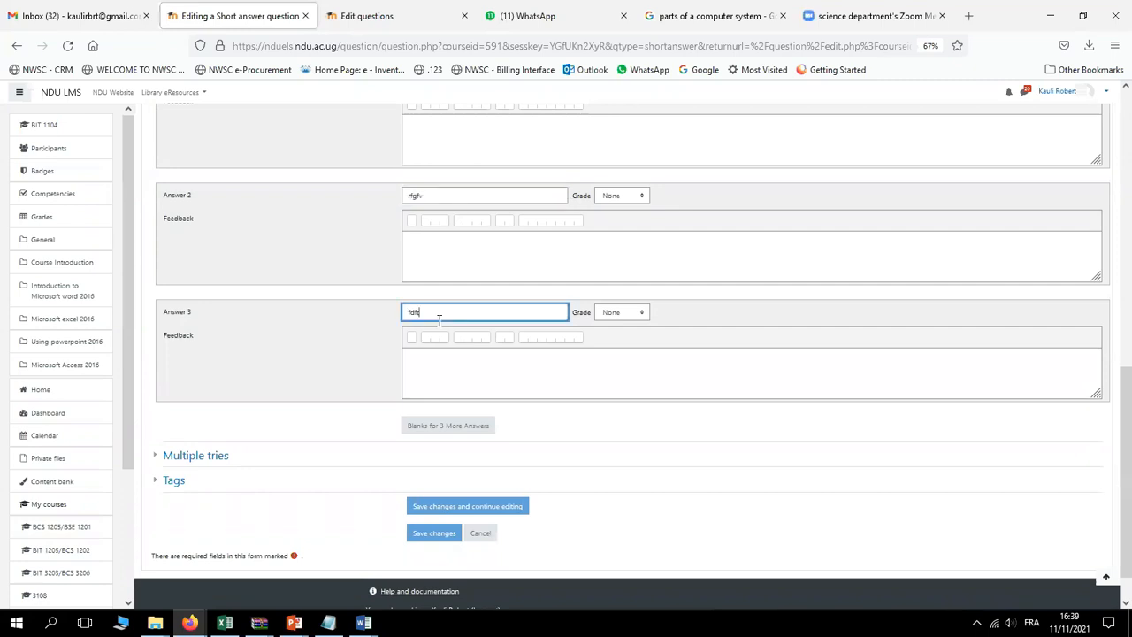
text(y)
key(BackSpace)
key(BackSpace)
key(BackSpace)
key(BackSpace)
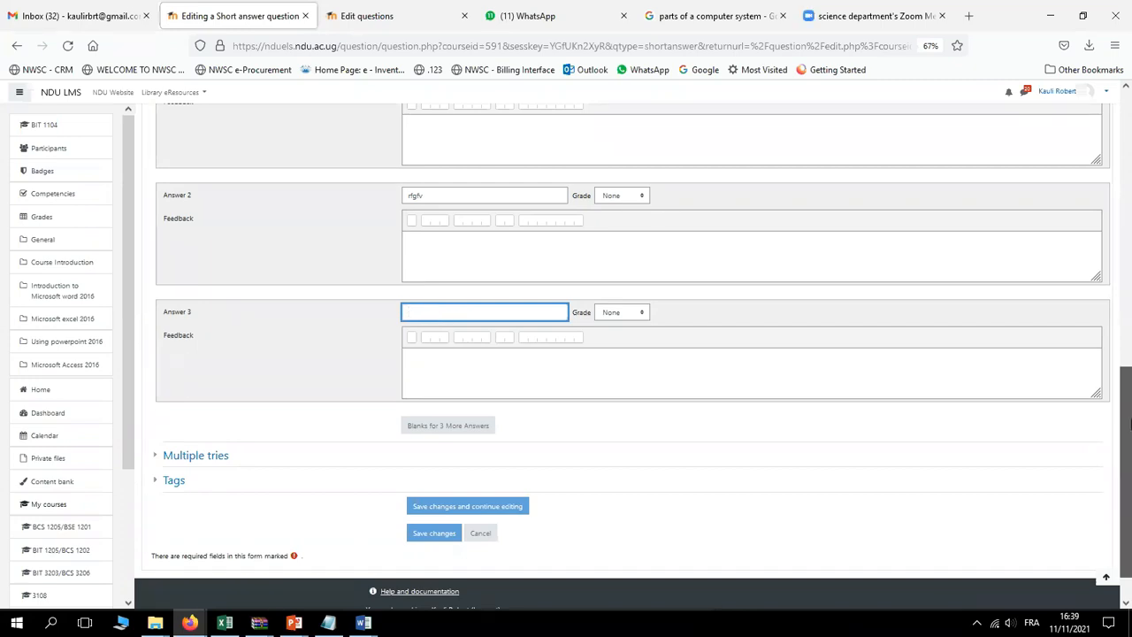
drag(1130, 425, 1125, 363)
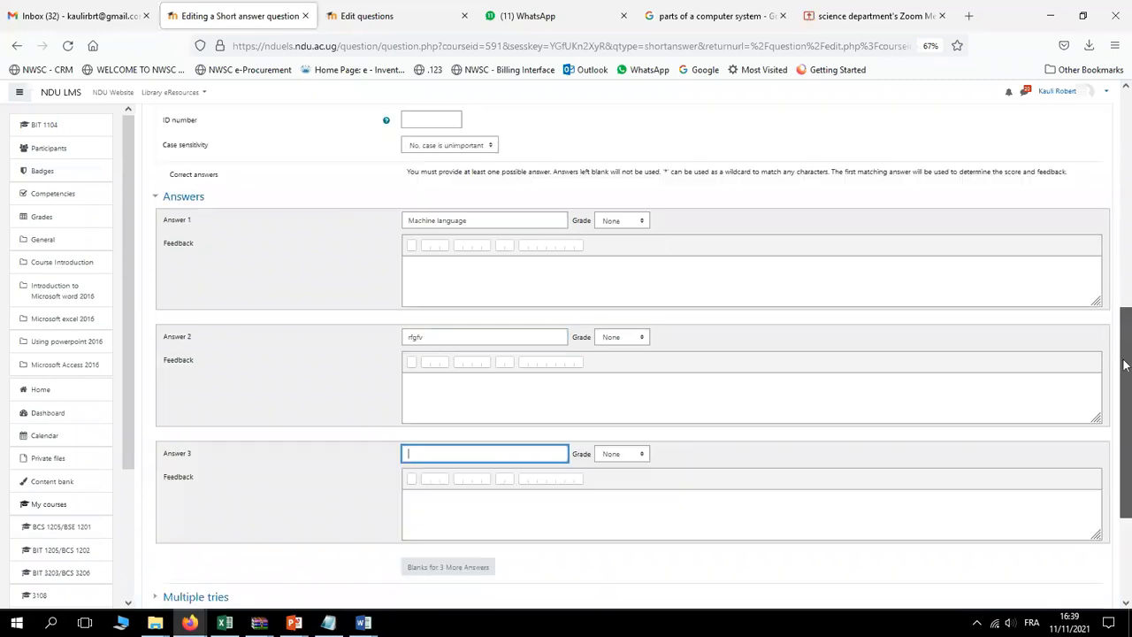
click(466, 337)
key(BackSpace)
key(BackSpace)
key(BackSpace)
key(BackSpace)
key(BackSpace)
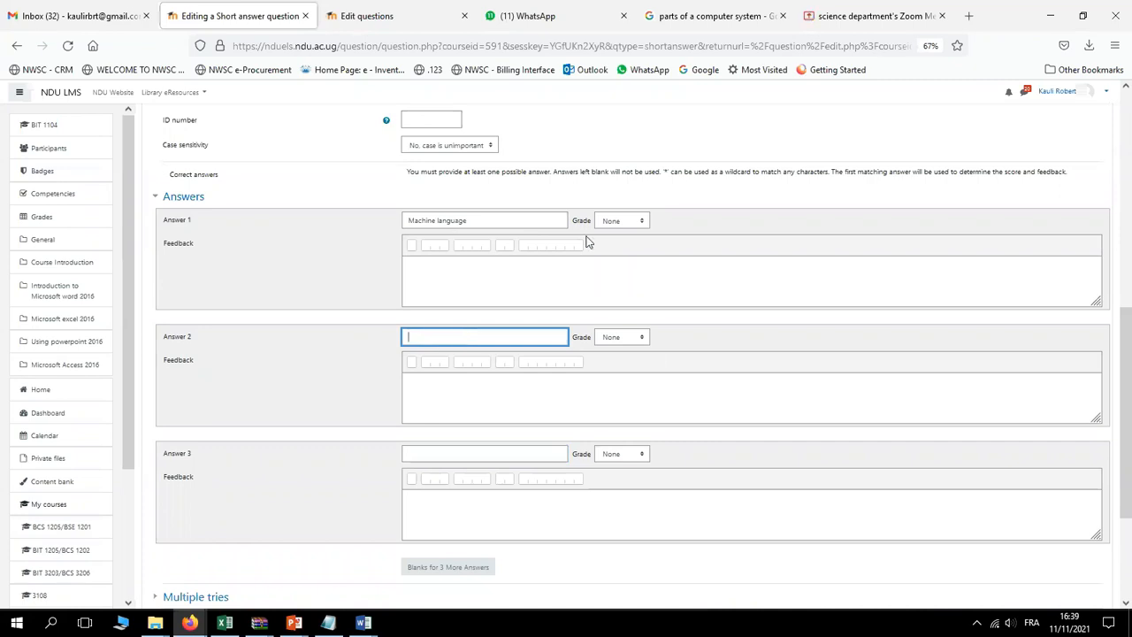
Set the grade of Answer 1 to 100% and save the short answer question
click(642, 221)
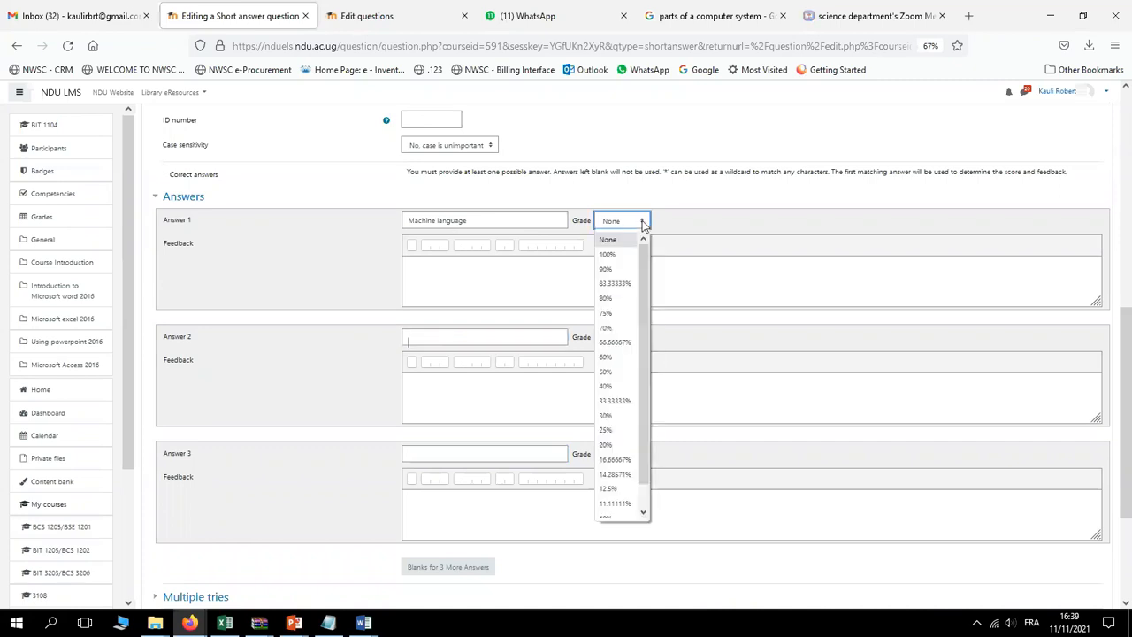
click(608, 255)
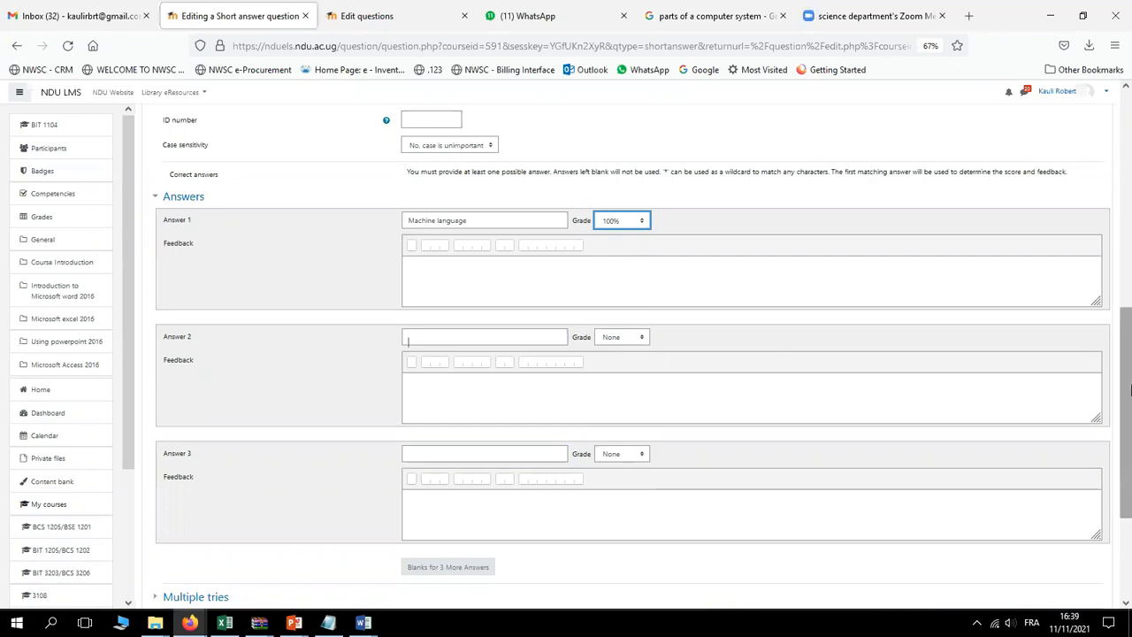
drag(1130, 389, 1108, 495)
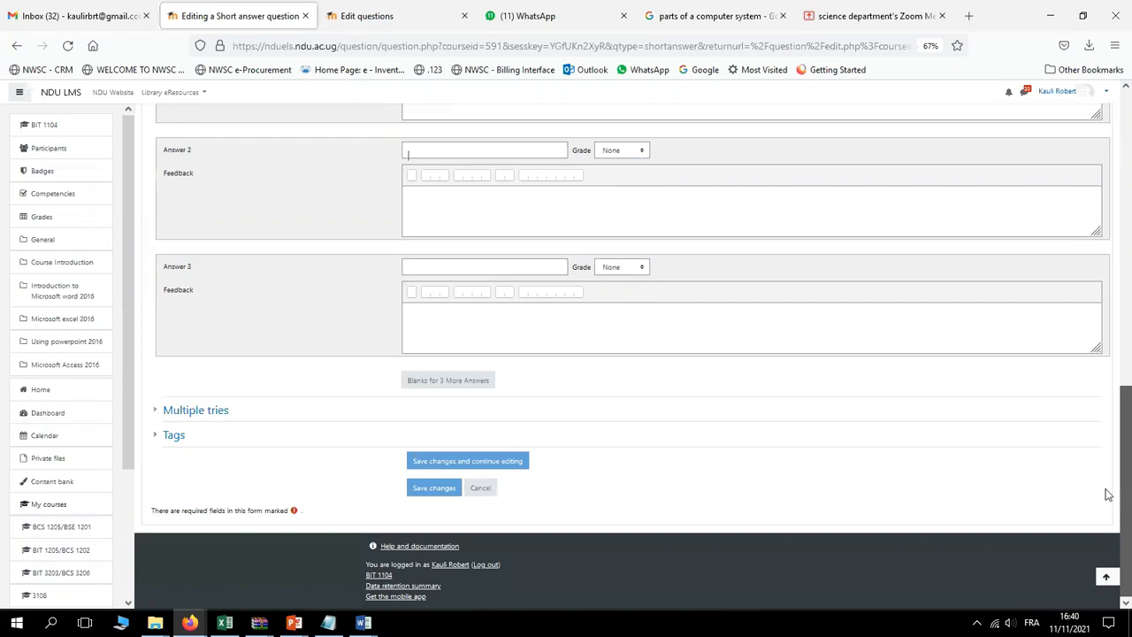
scroll(1108, 494, up, 5)
scroll(1067, 330, down, 2)
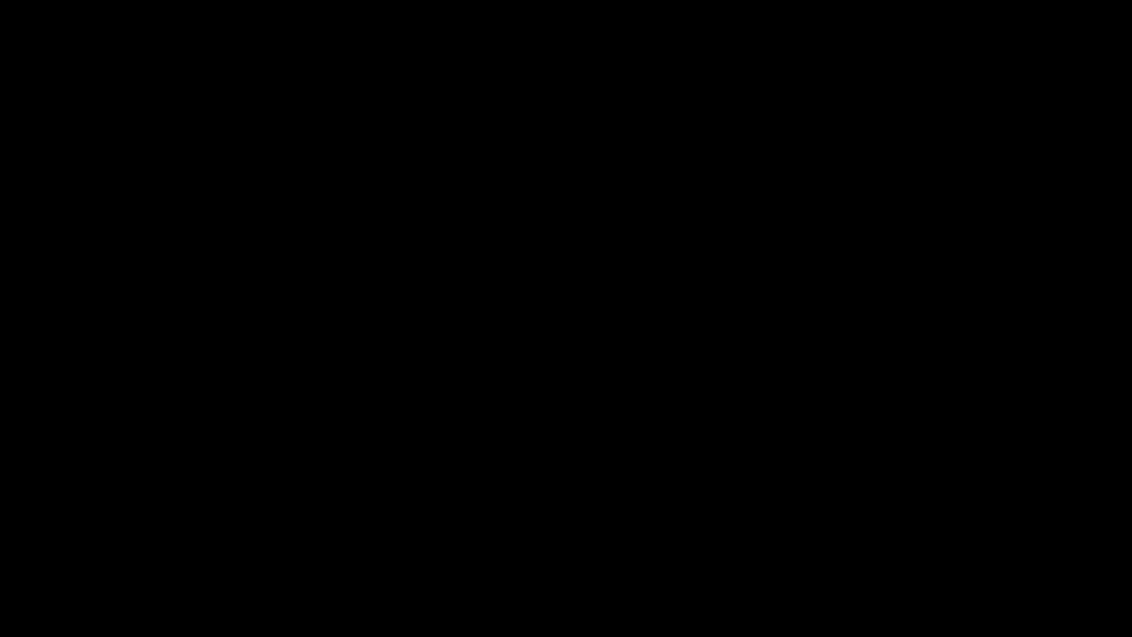
click(432, 486)
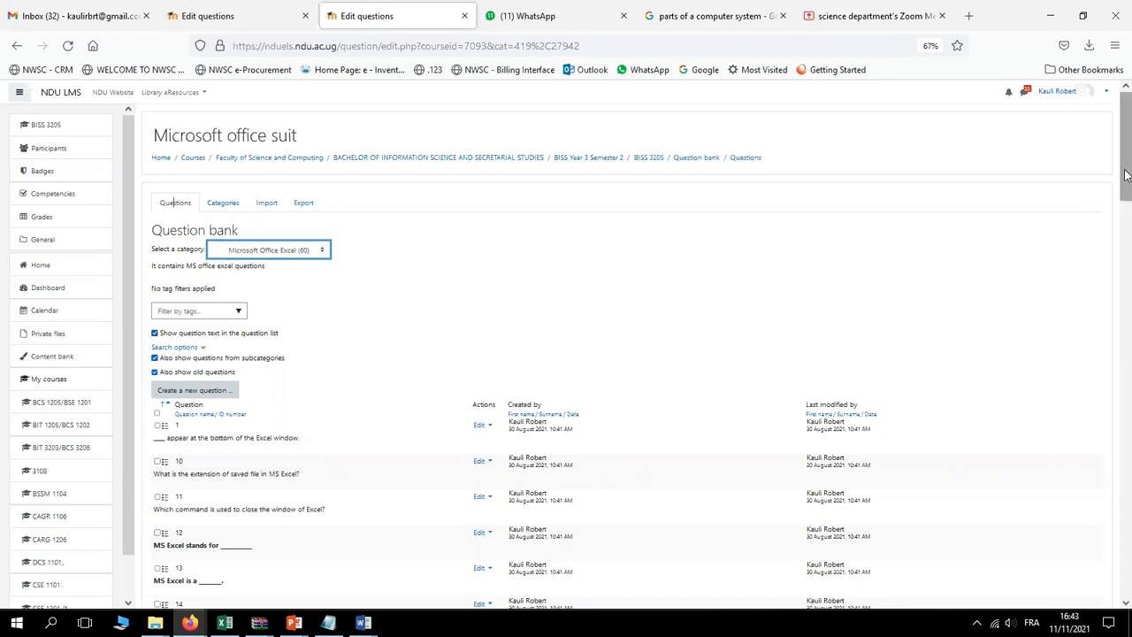
Review the Microsoft Office Excel questions and the list of available categories in the BISS 3205 question bank
drag(1126, 174, 1128, 433)
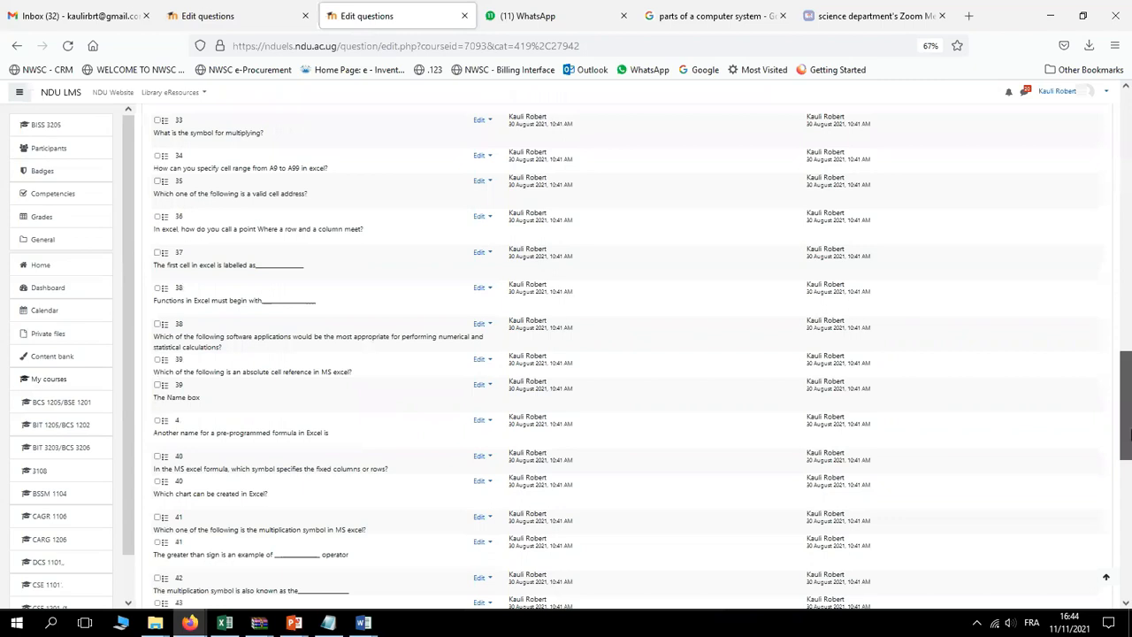
drag(1131, 434, 1125, 172)
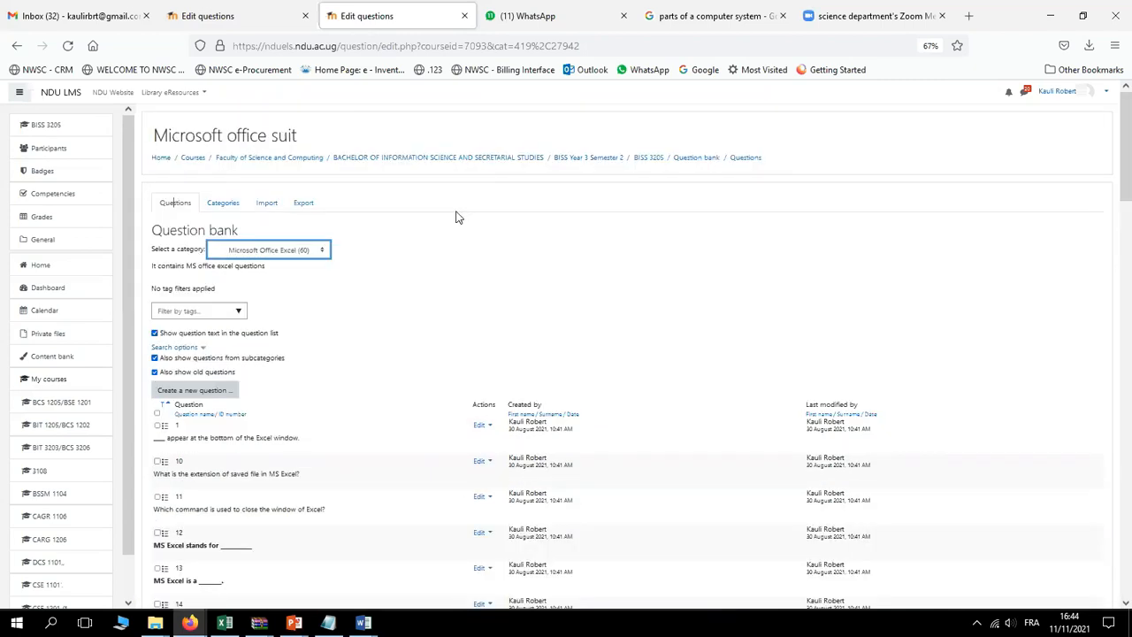
click(325, 253)
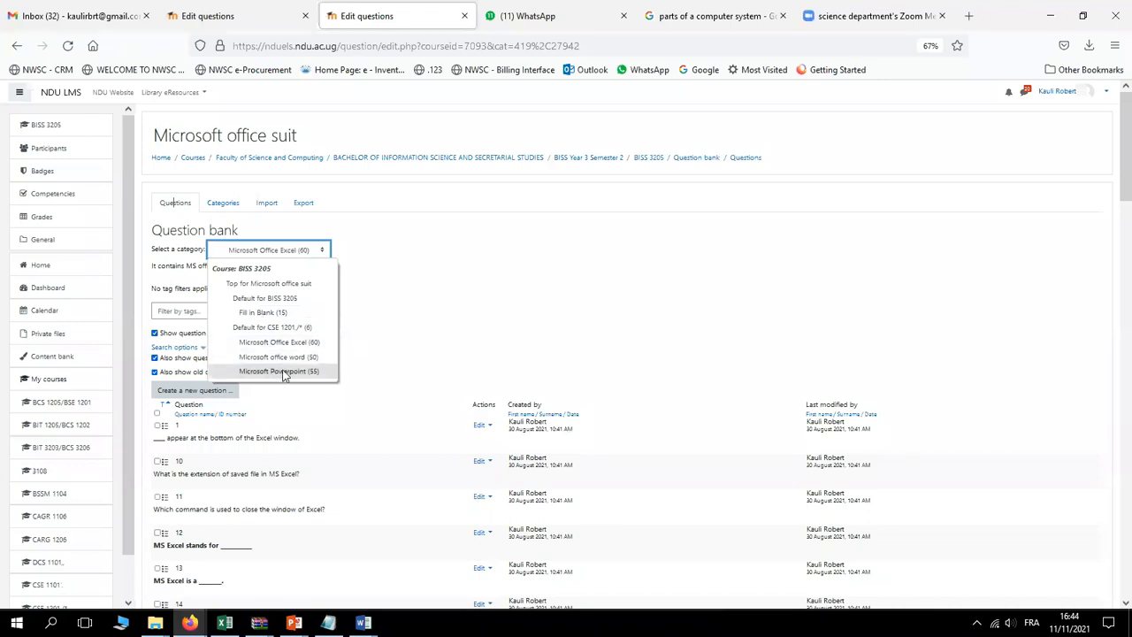
click(989, 273)
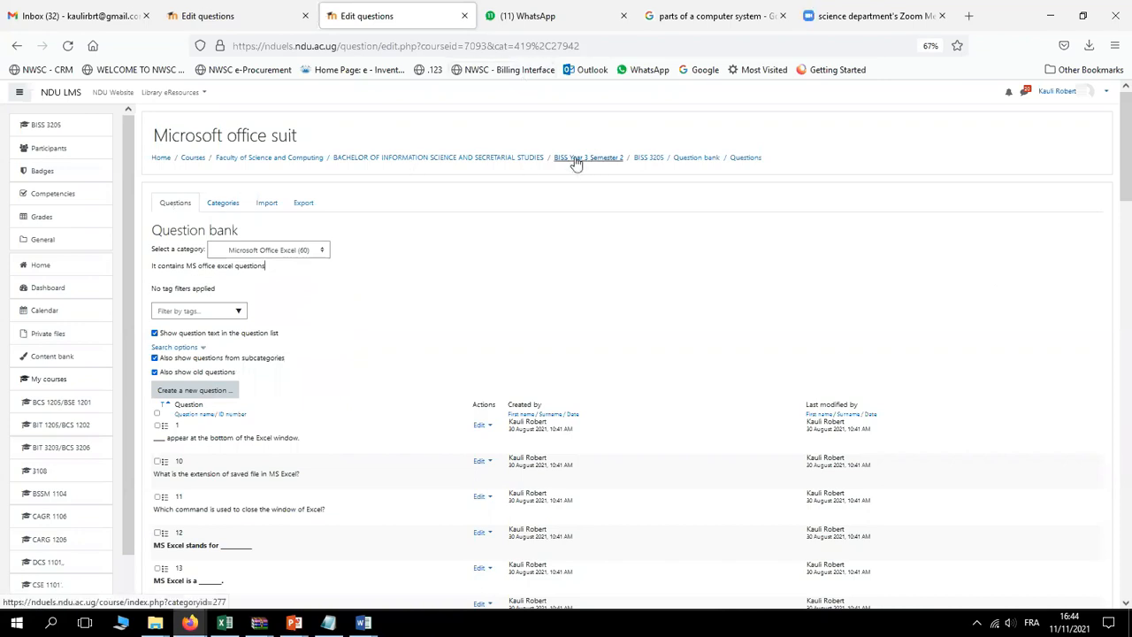
Go to the BISS 3205 course page and add a new Quiz activity
click(651, 161)
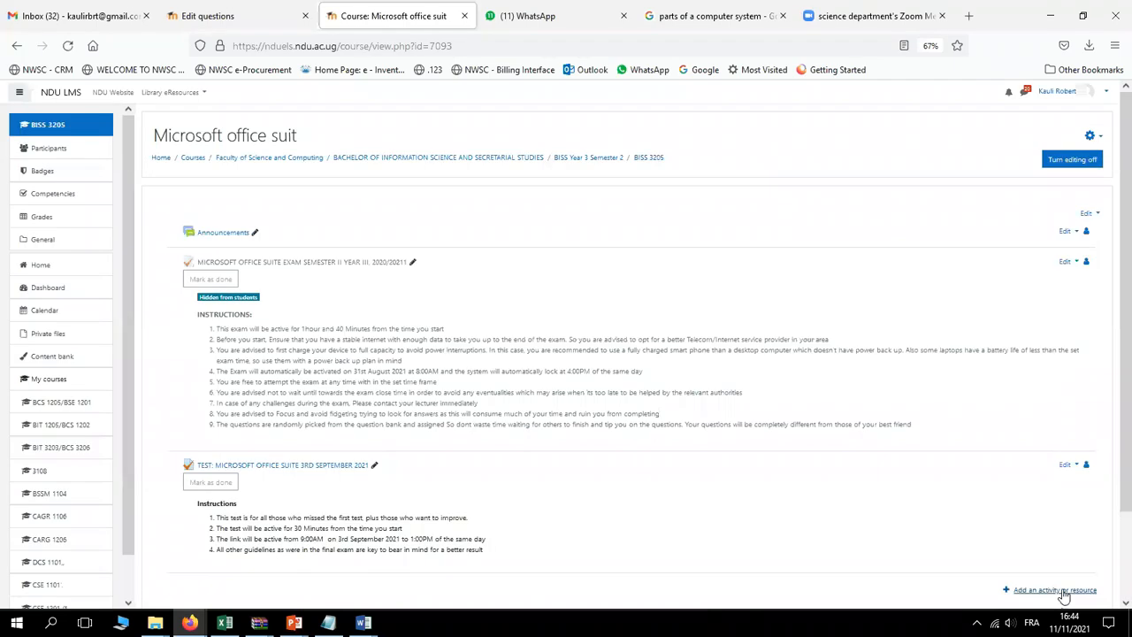
scroll(1088, 557, down, 2)
click(1050, 514)
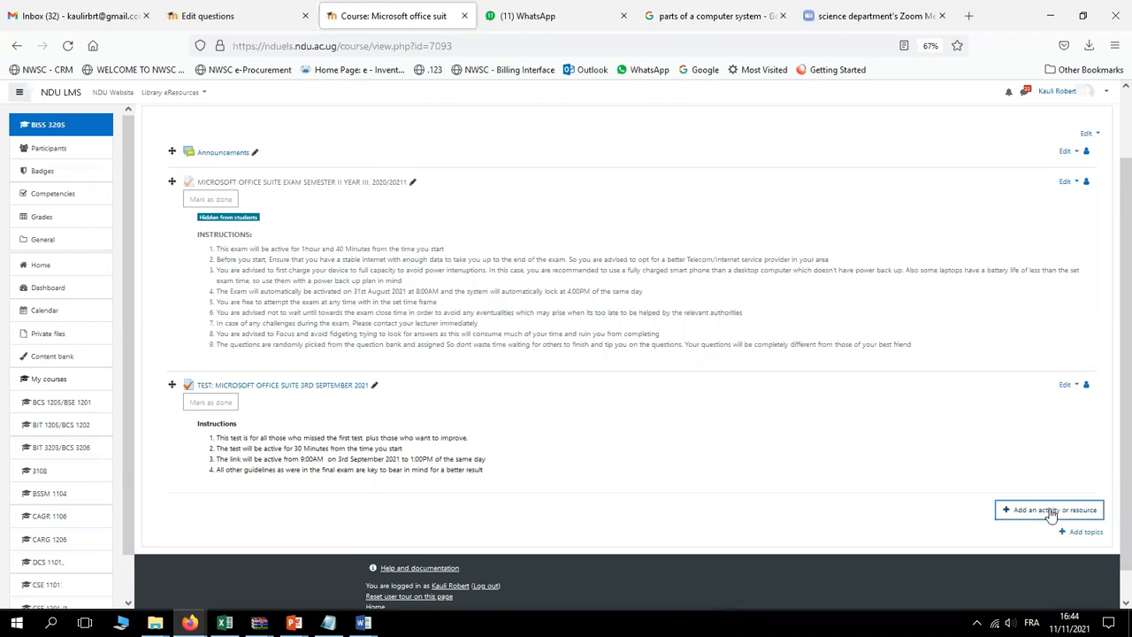
click(1051, 511)
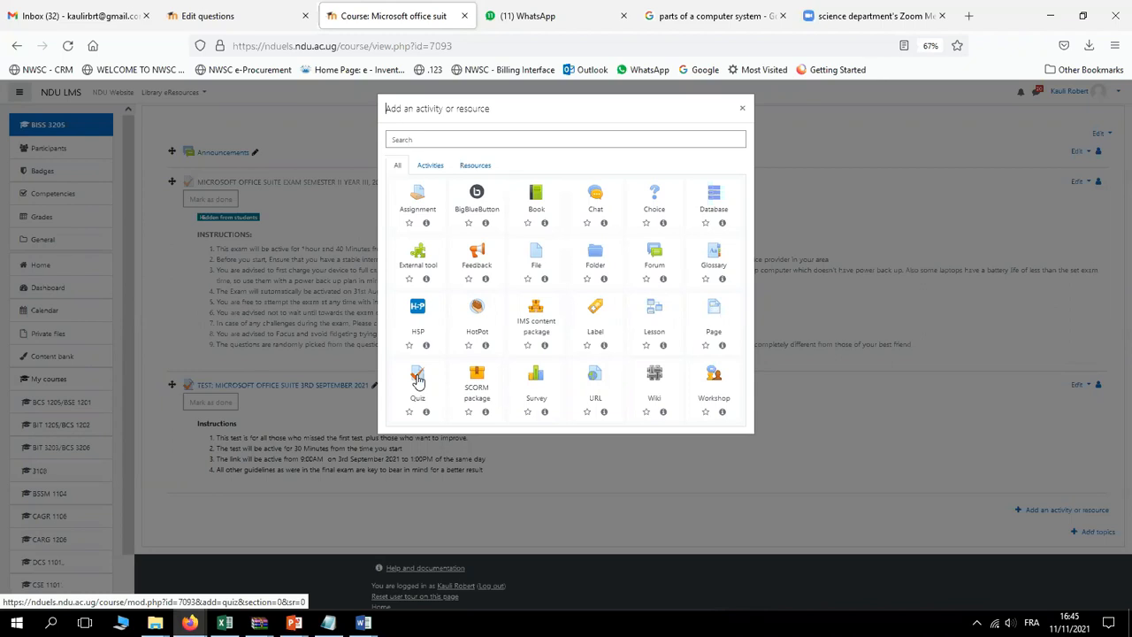
click(418, 379)
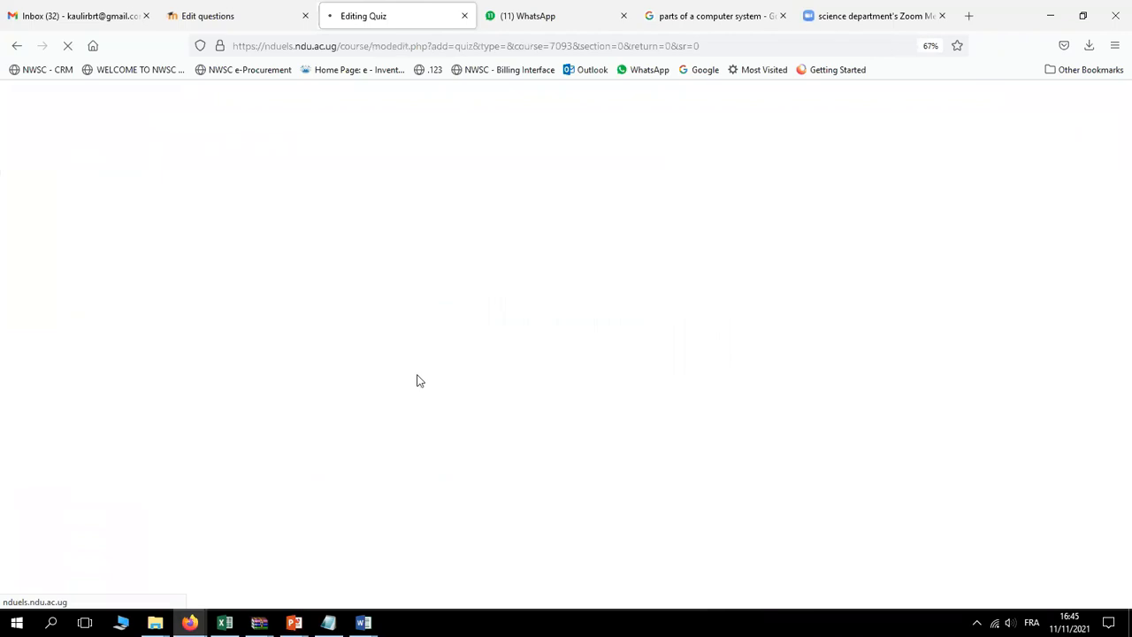
Name the quiz "TEST 1 2021" and have its description displayed on the course page
click(441, 253)
text(TEST 1)
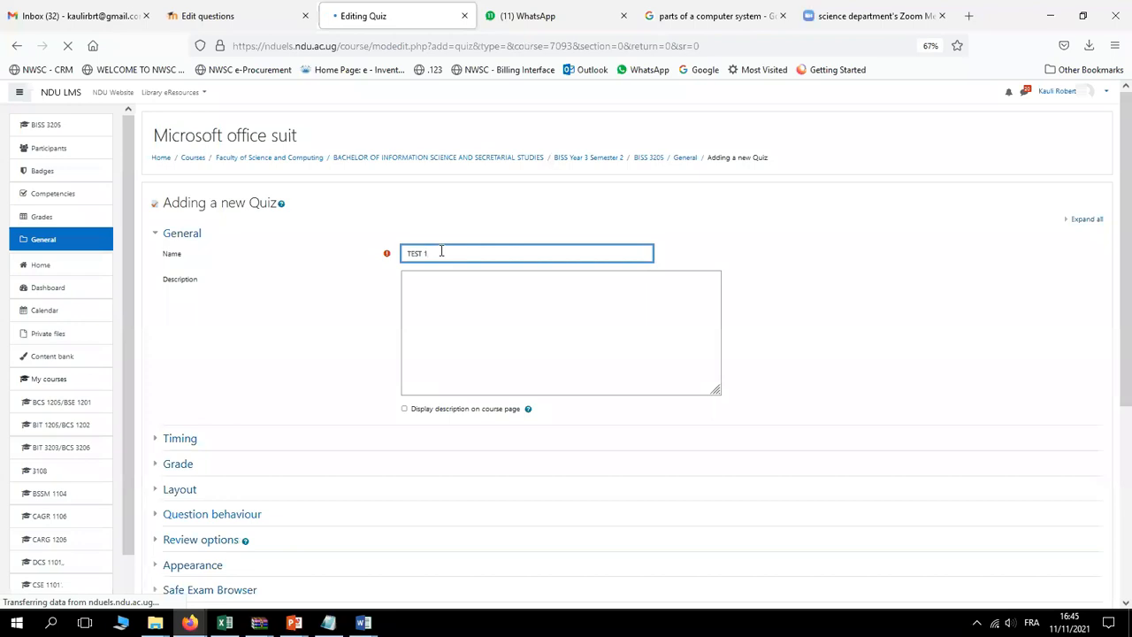
text(2021)
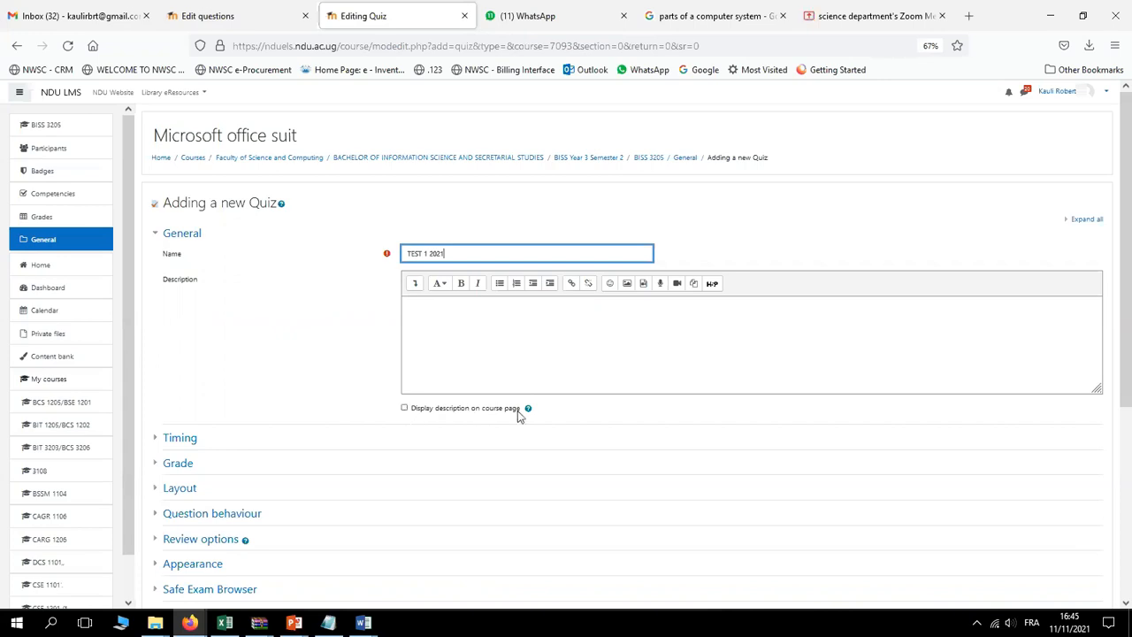
click(405, 412)
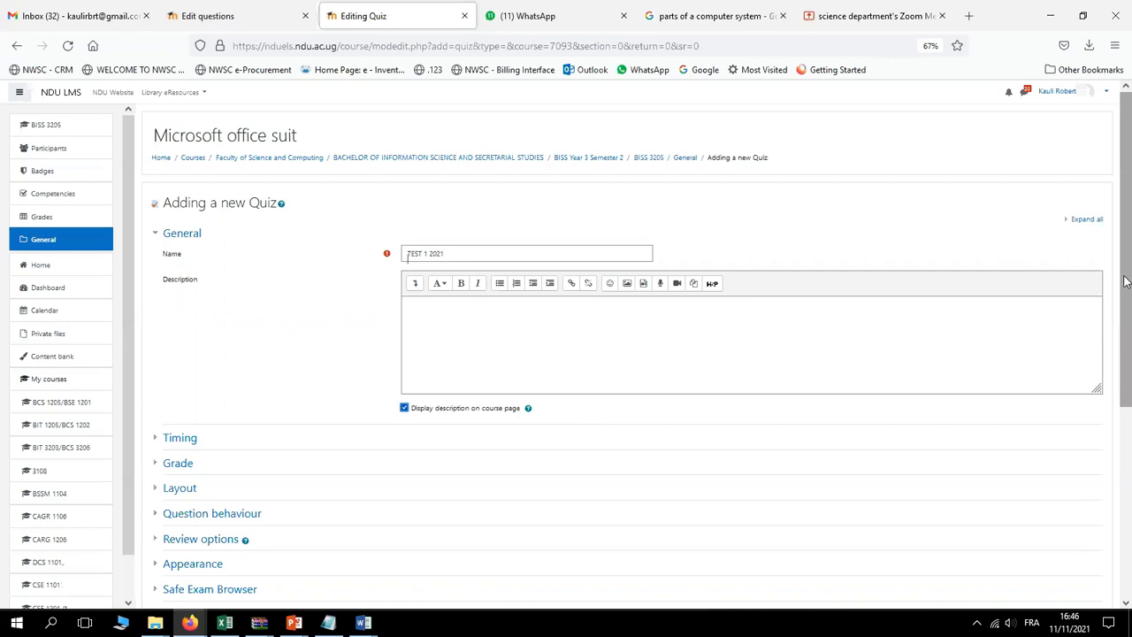
Enable the quiz's open and close dates and set both to 13 November 2021
drag(1125, 277, 1112, 425)
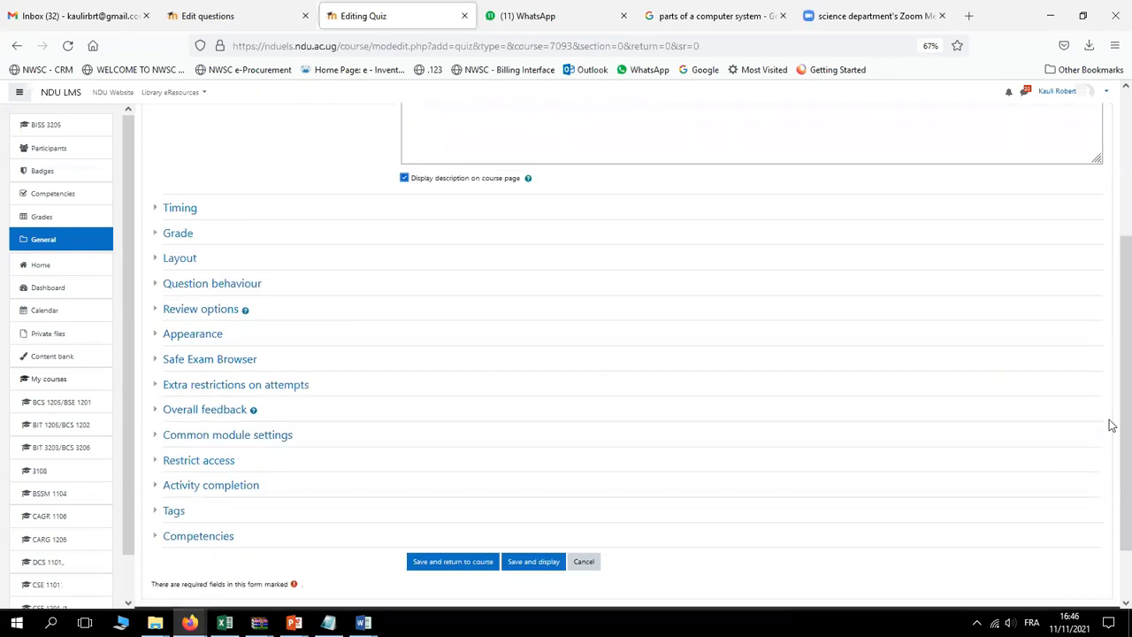
click(186, 210)
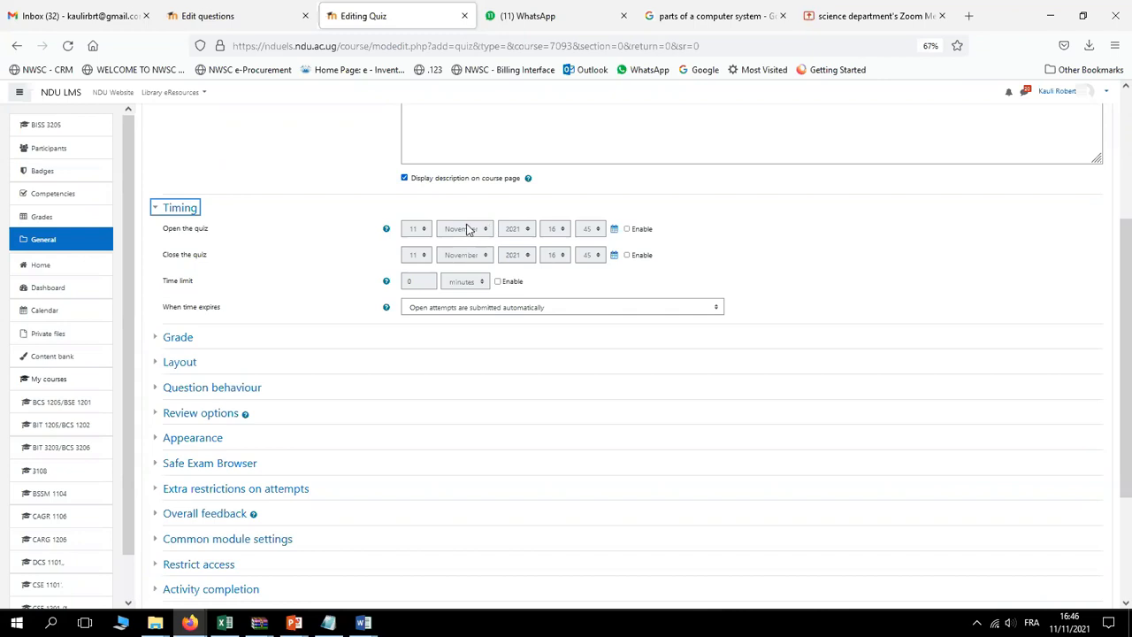
click(628, 229)
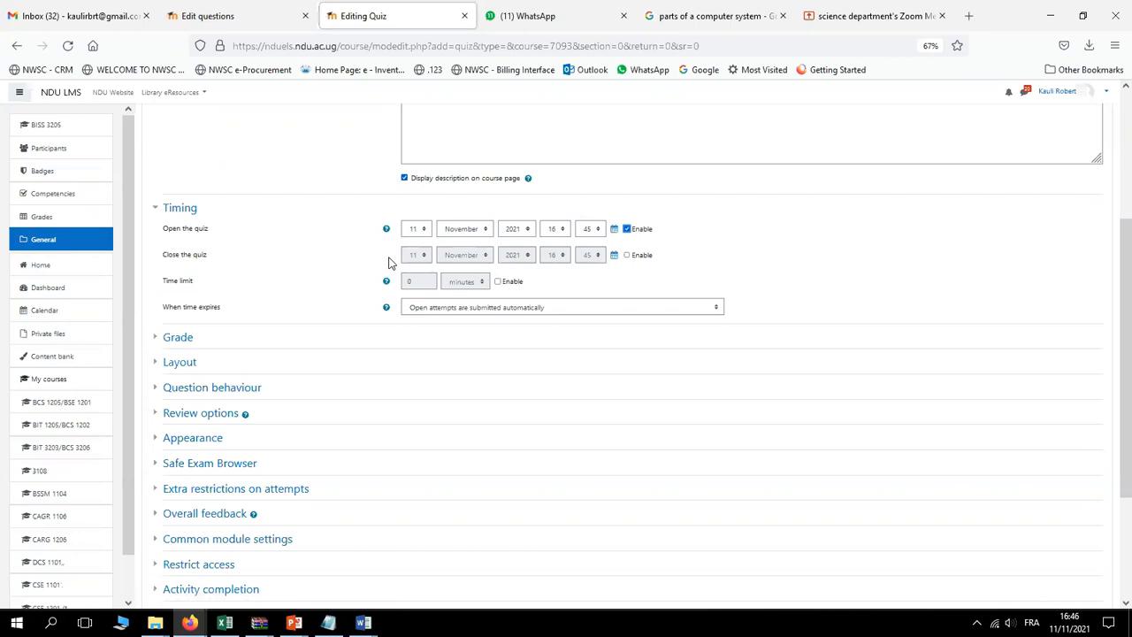
click(627, 256)
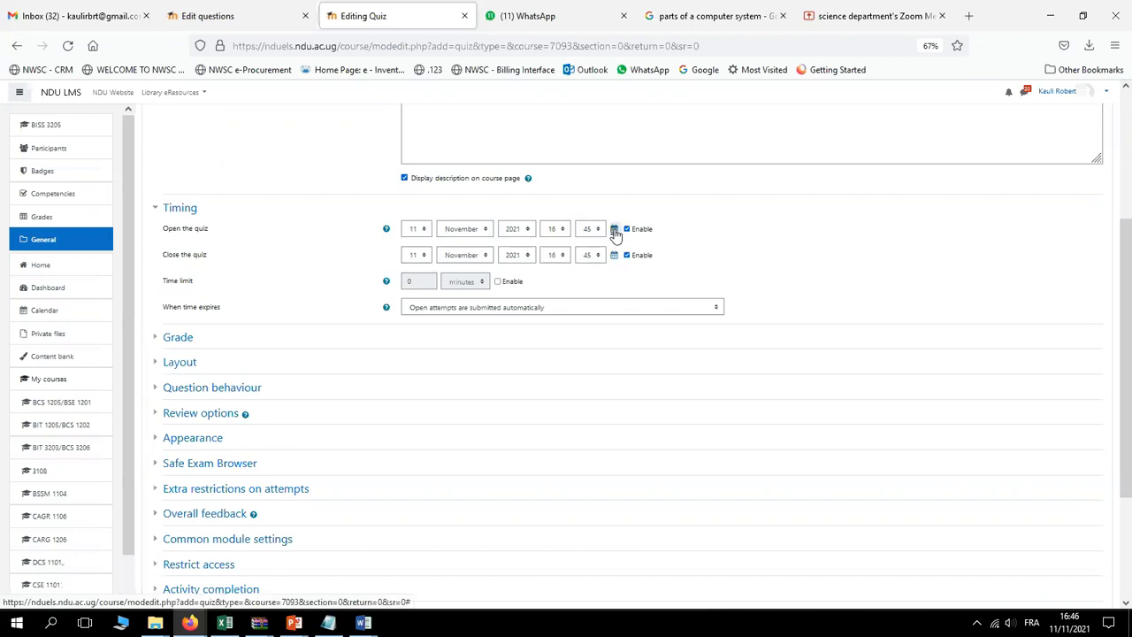
click(615, 231)
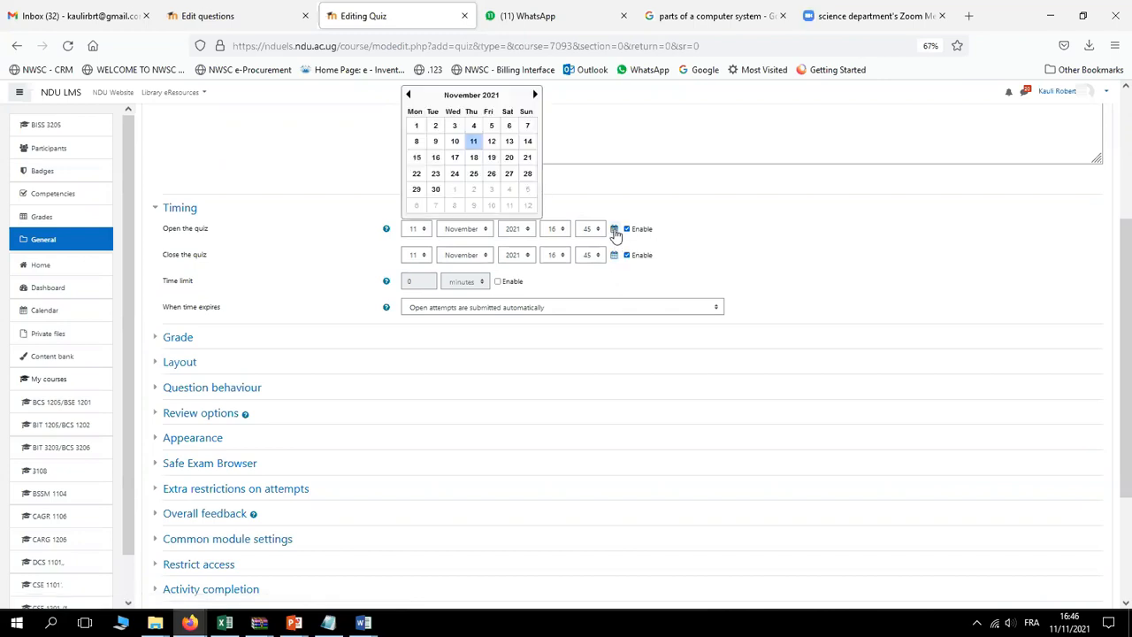
click(510, 142)
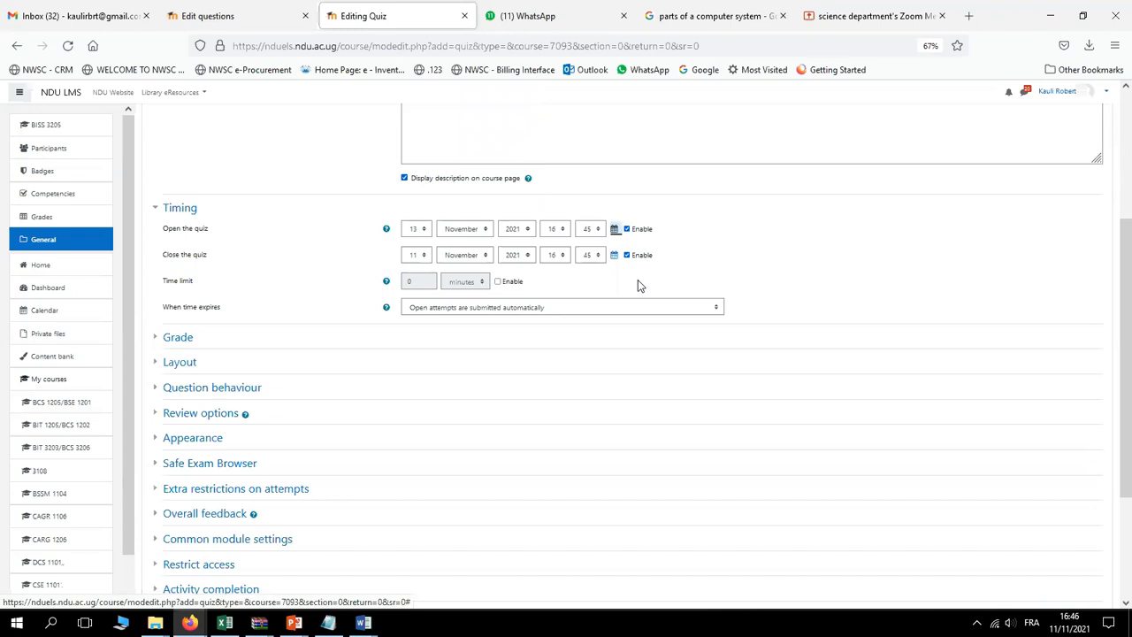
click(615, 255)
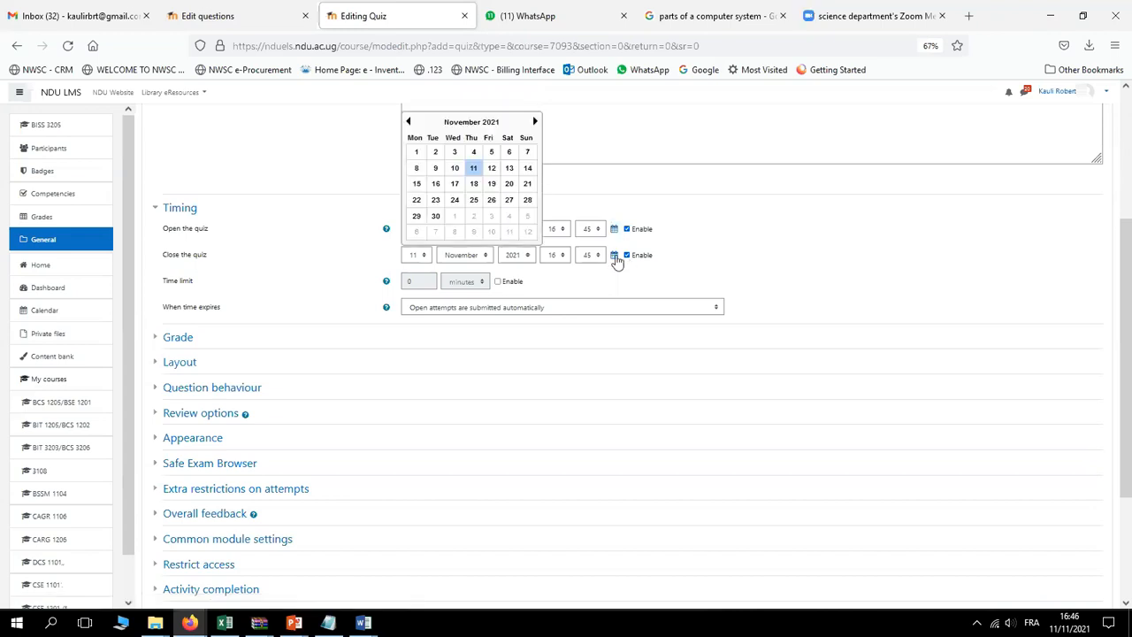
click(510, 169)
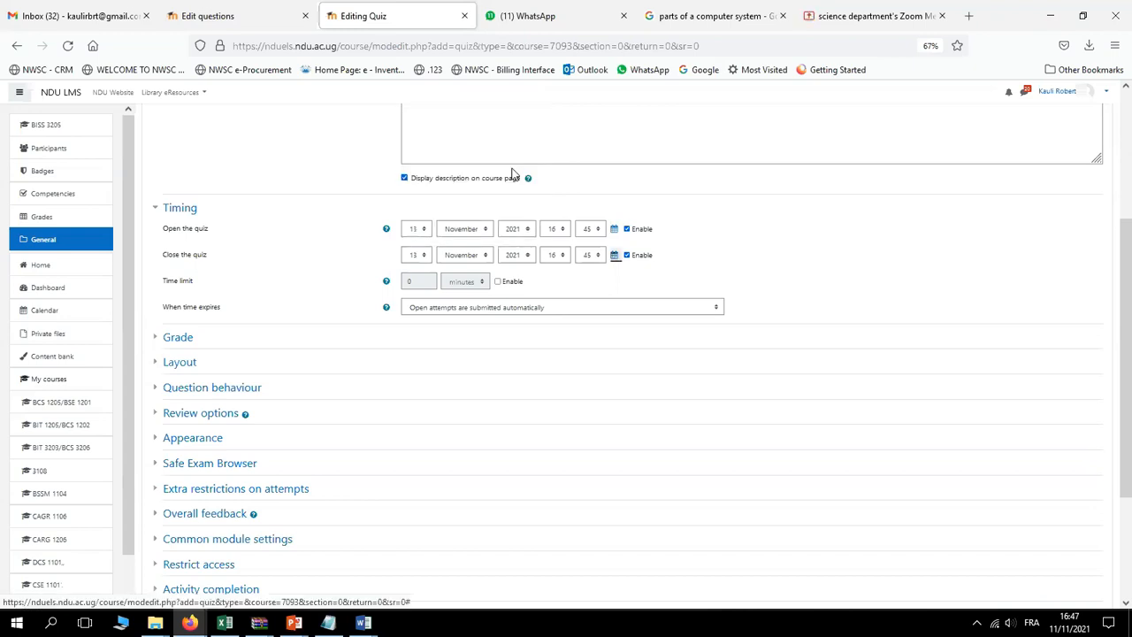
Set the quiz's opening time on 13 November 2021 to 07:00
click(556, 231)
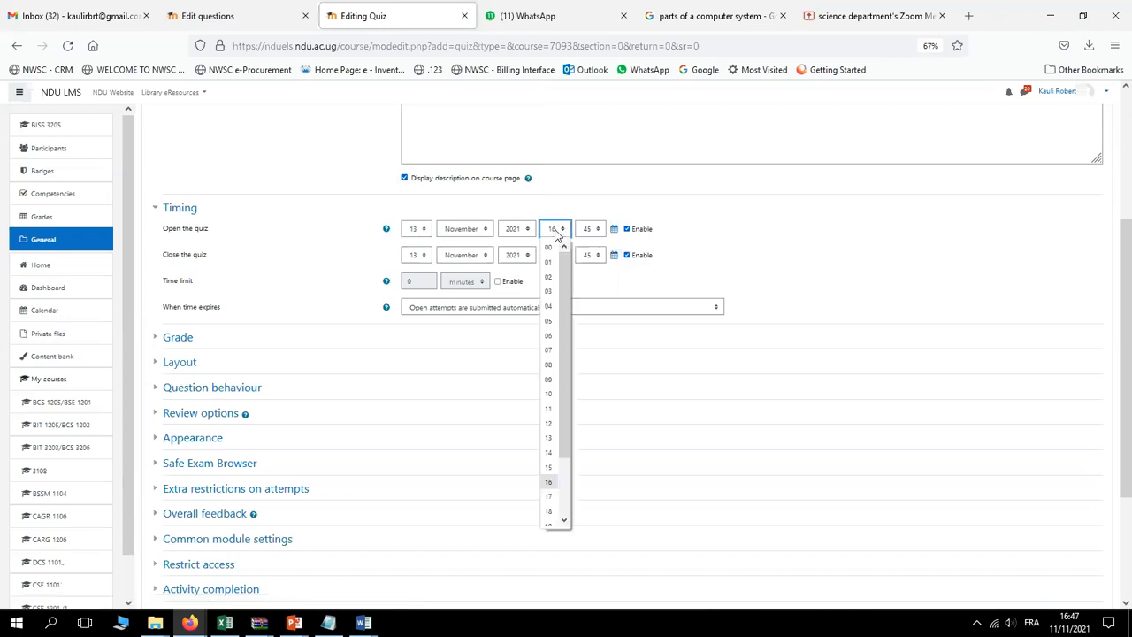
click(550, 352)
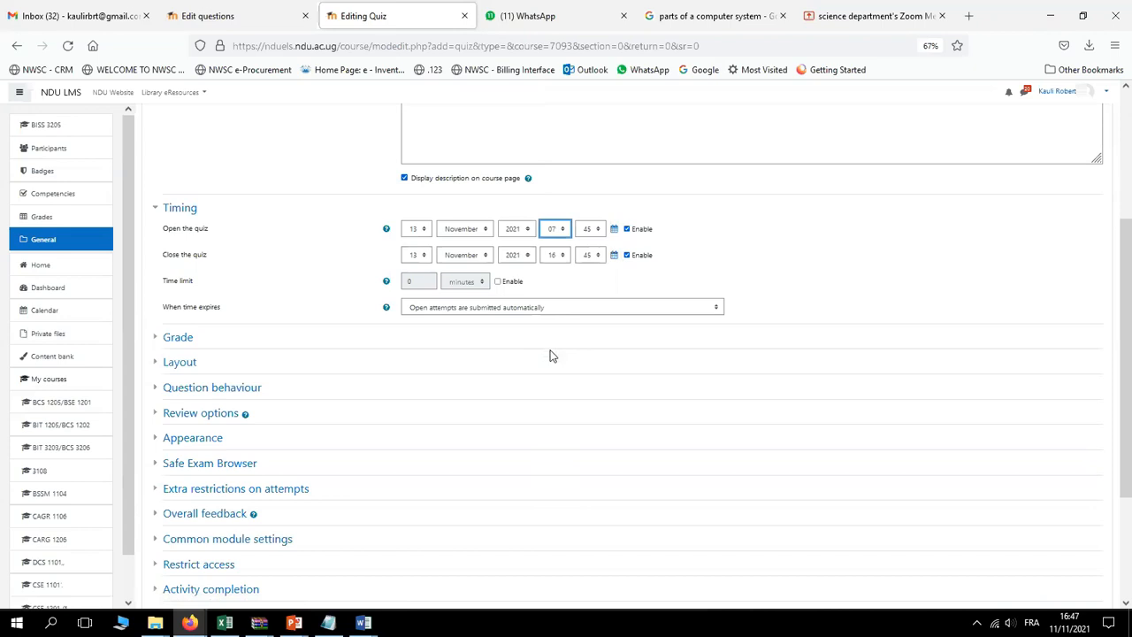
click(591, 229)
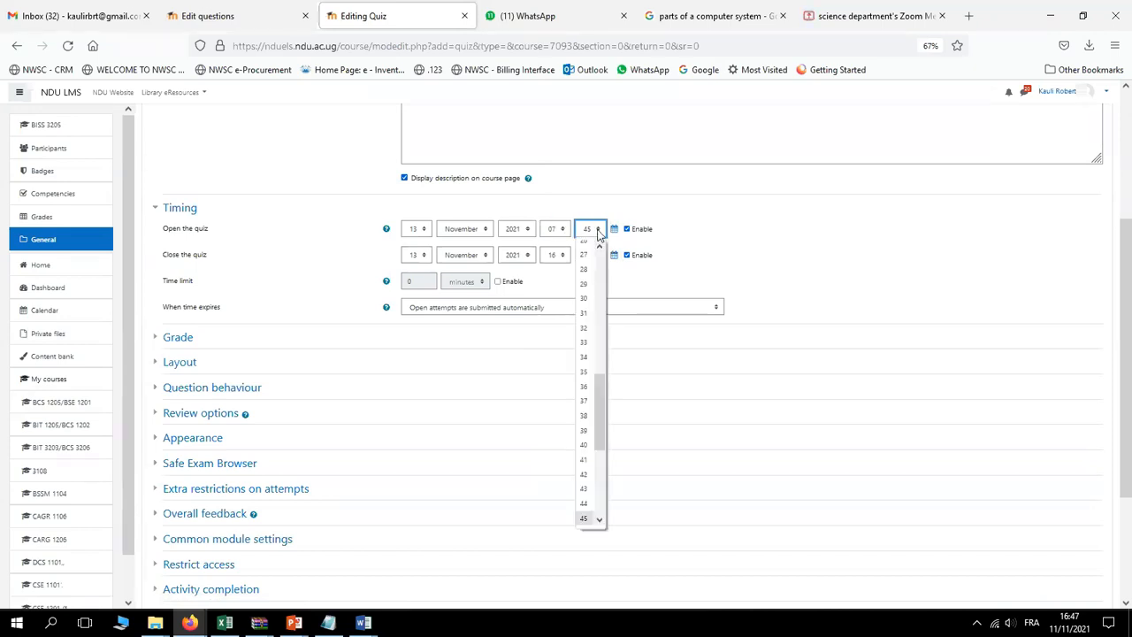
drag(599, 399, 591, 249)
click(587, 248)
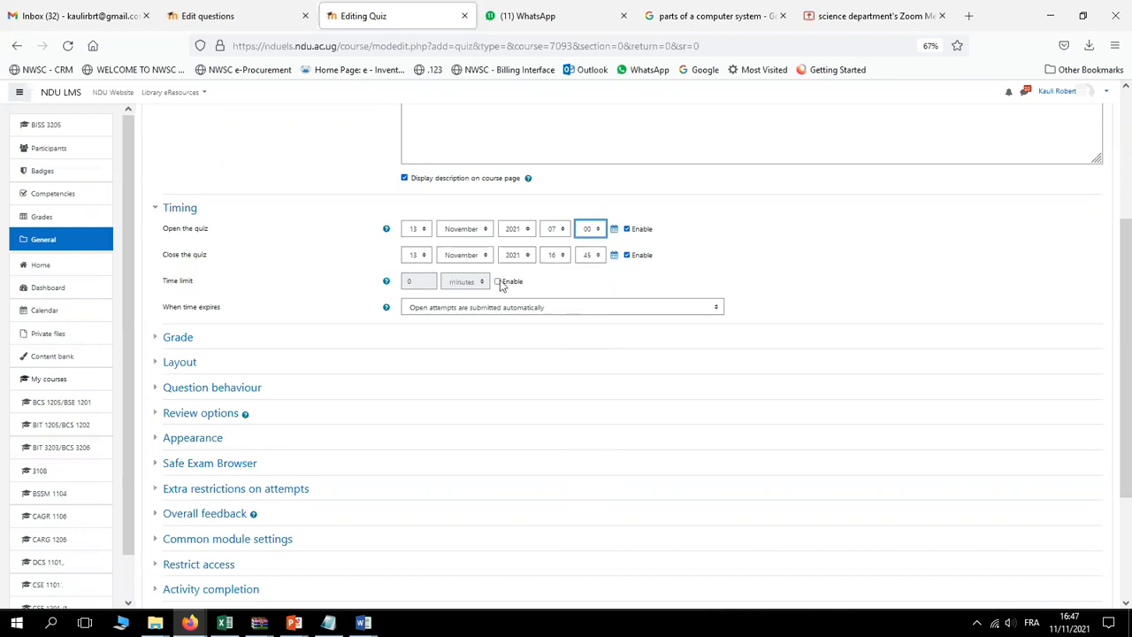
Set the quiz's closing time on 13 November 2021 to 12:00
click(564, 256)
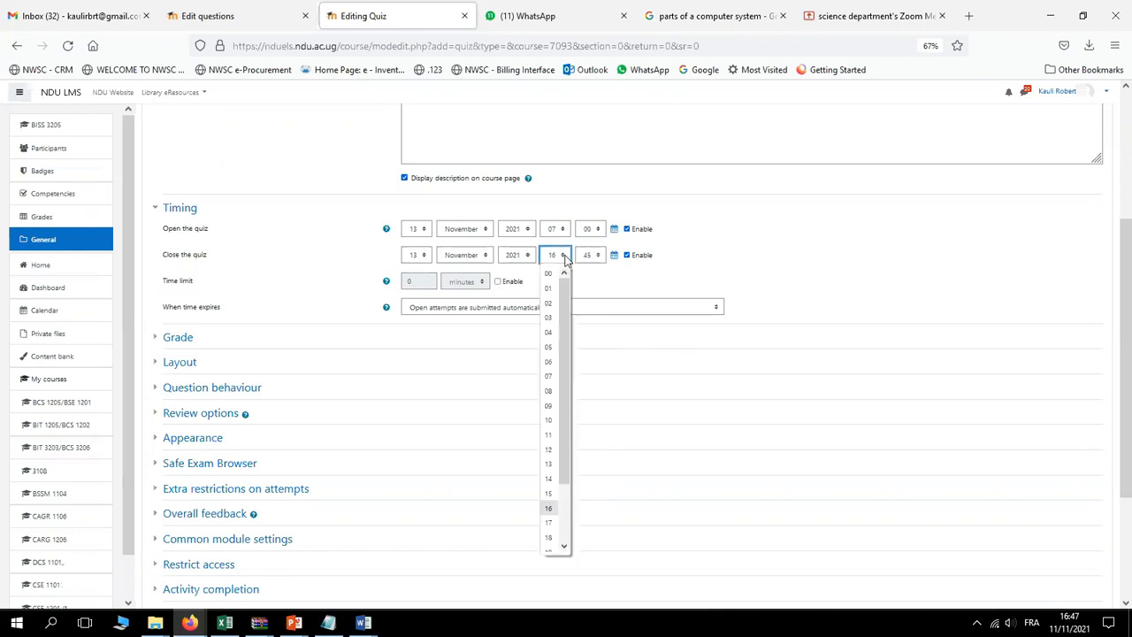
click(550, 451)
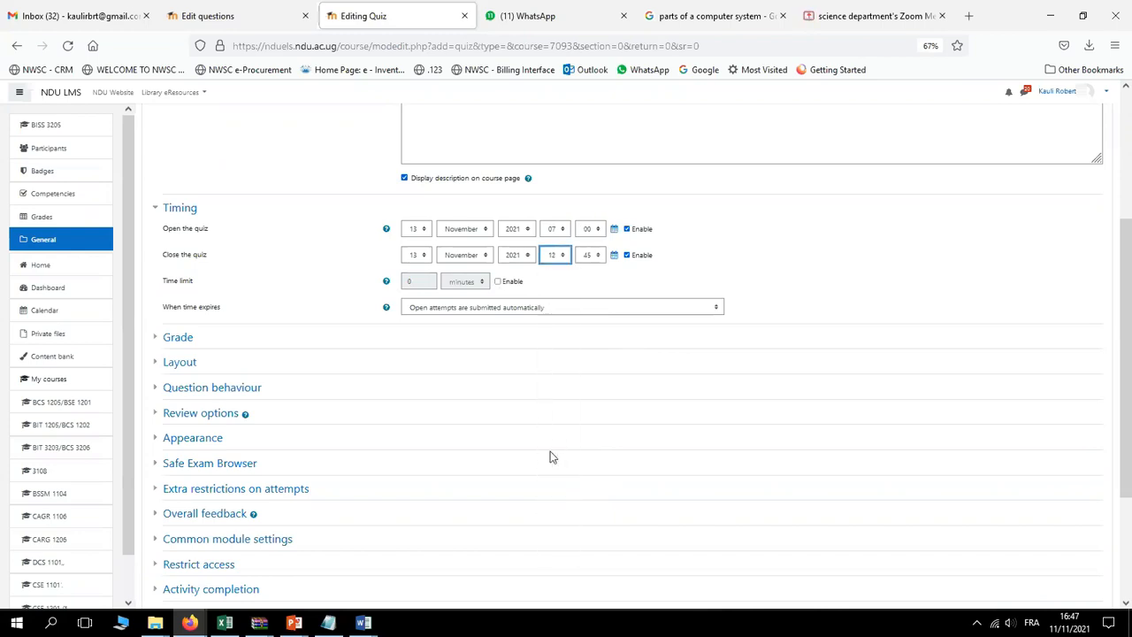
click(599, 257)
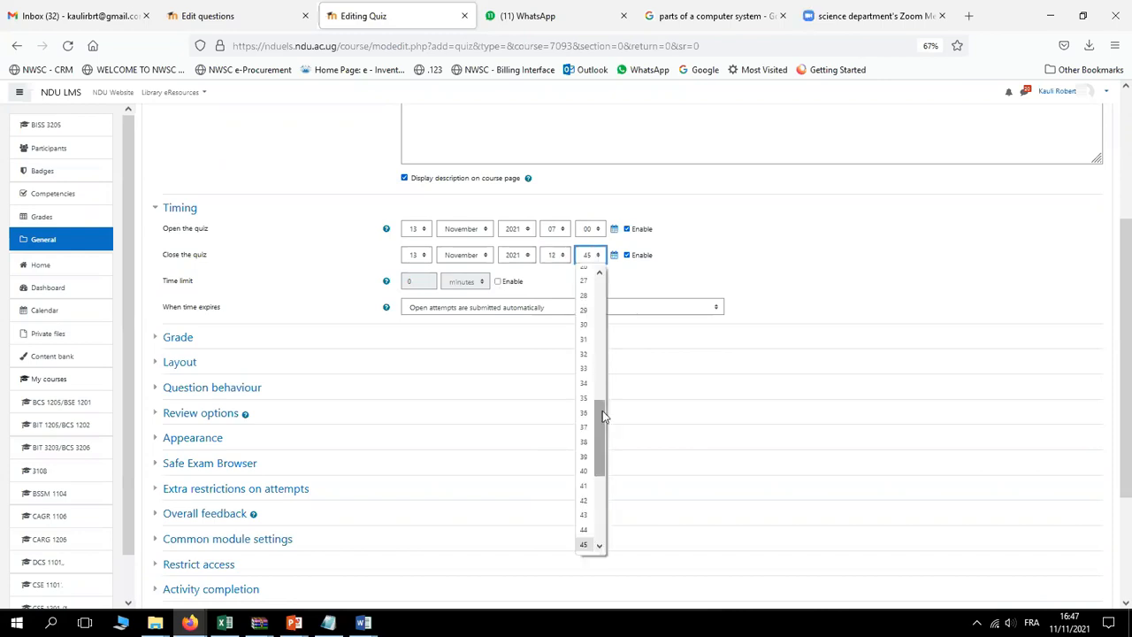
drag(602, 411, 597, 274)
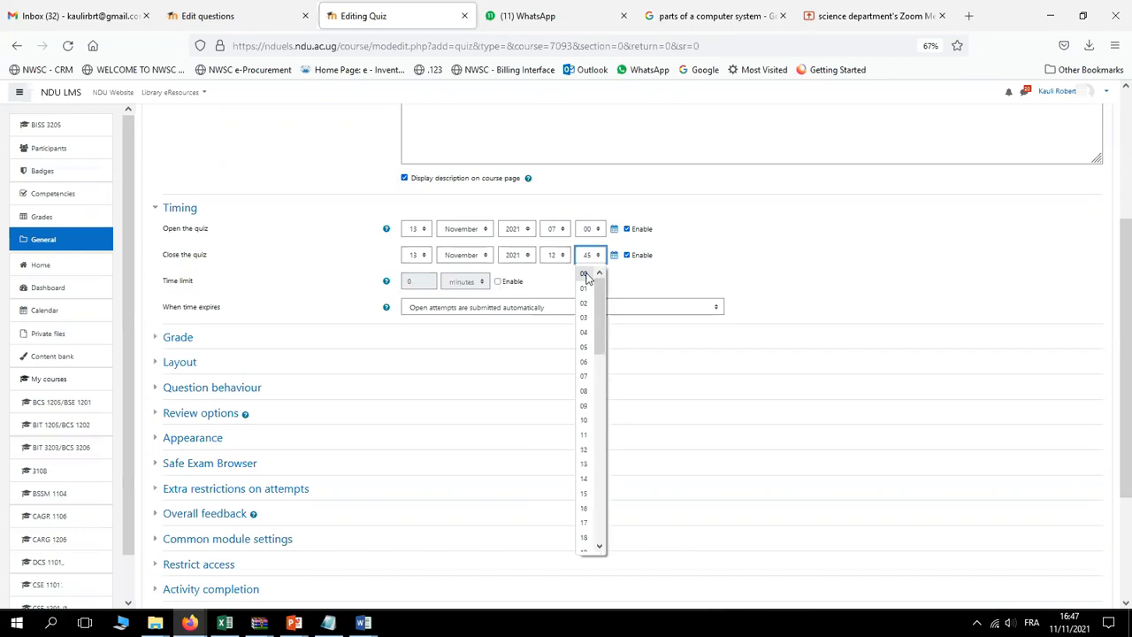
click(585, 275)
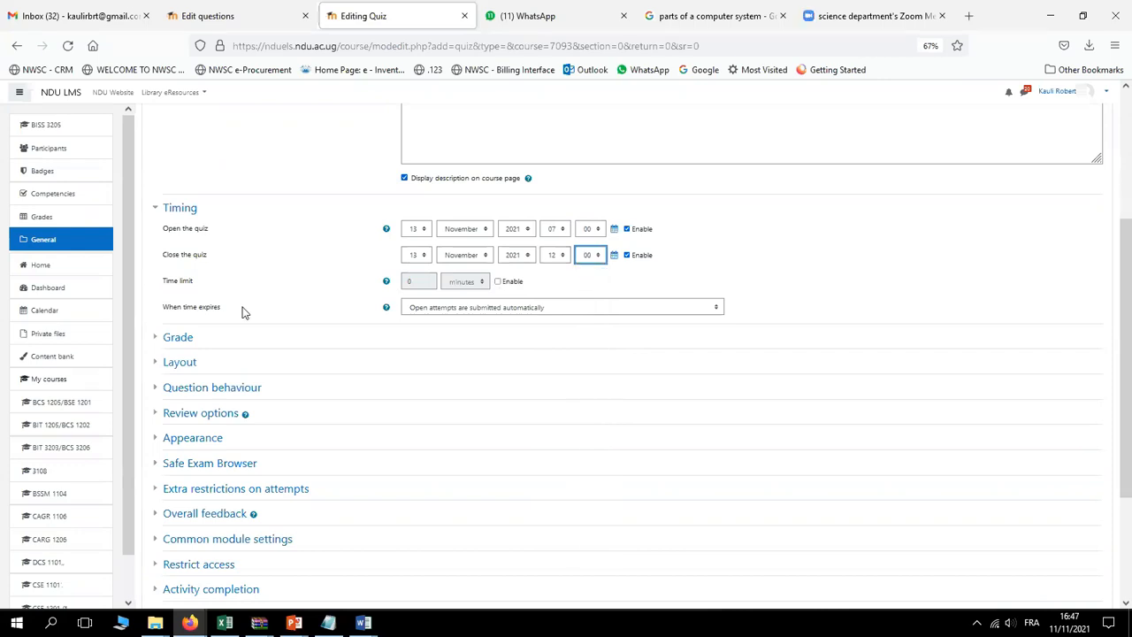
Enable the quiz's time limit, set it to 06 minutes, and check the options for when time expires
click(499, 281)
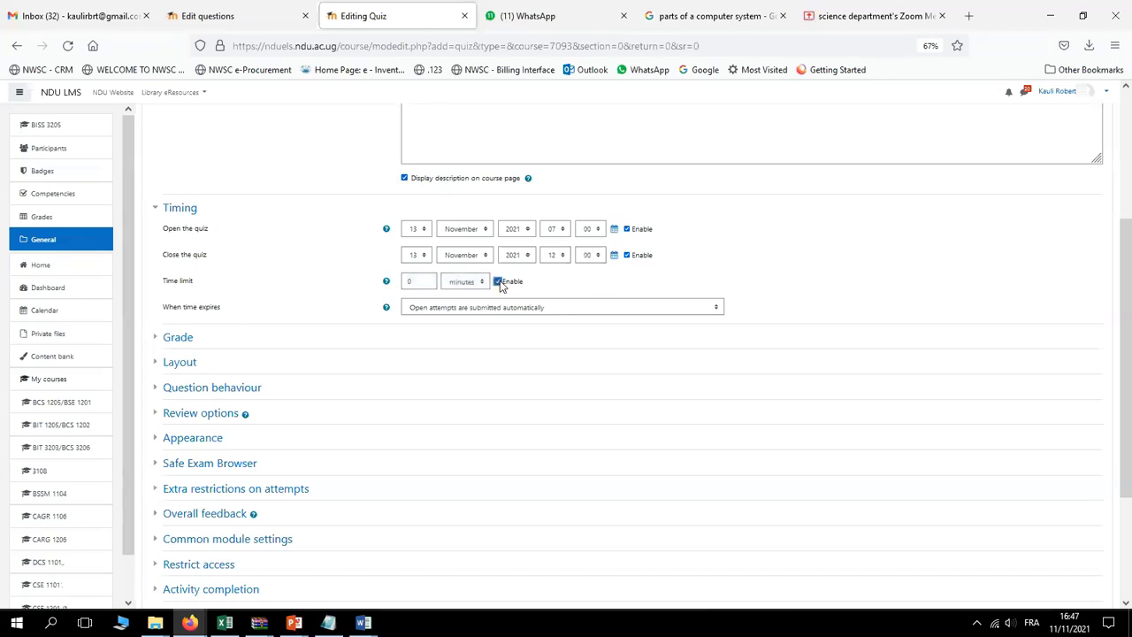
click(413, 280)
text(6)
click(717, 310)
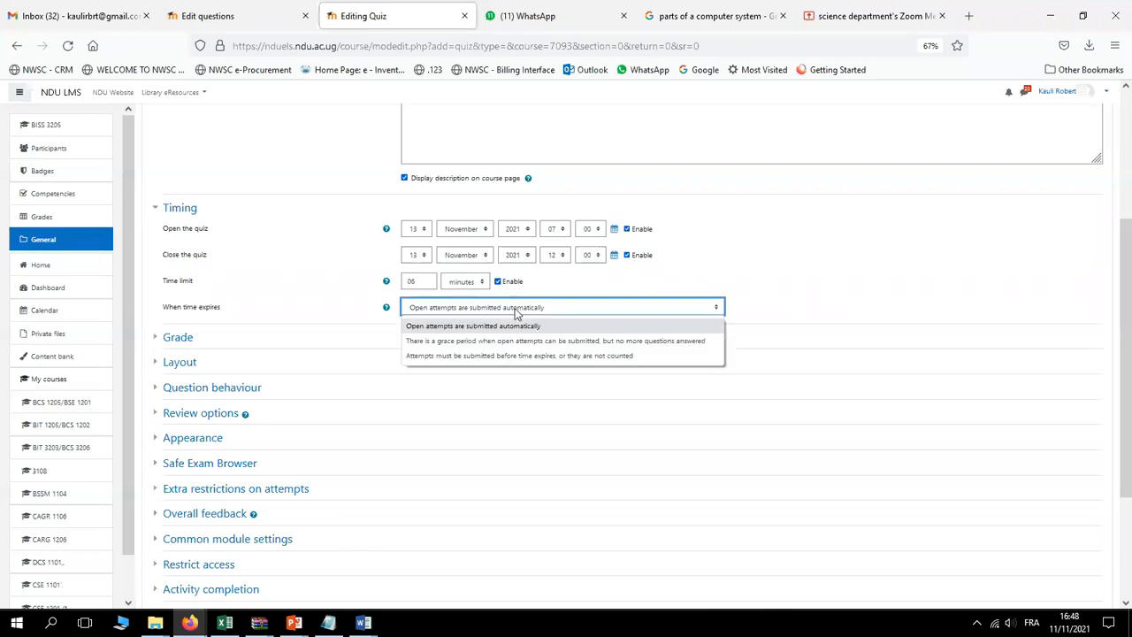
Limit the quiz to 1 allowed attempt in the grade settings
click(175, 339)
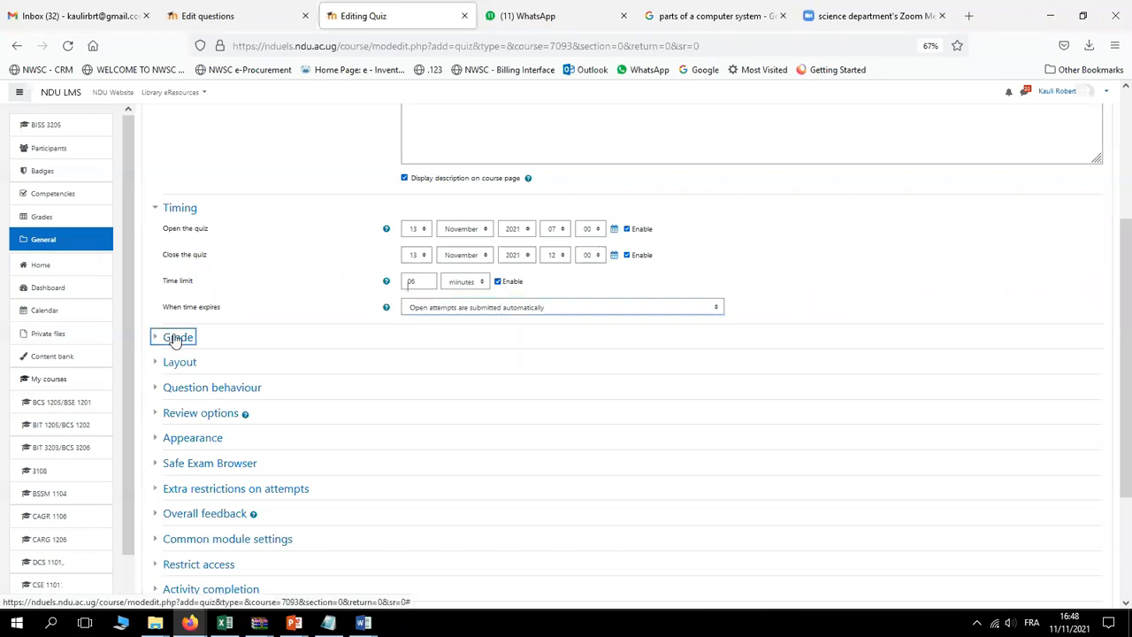
click(175, 339)
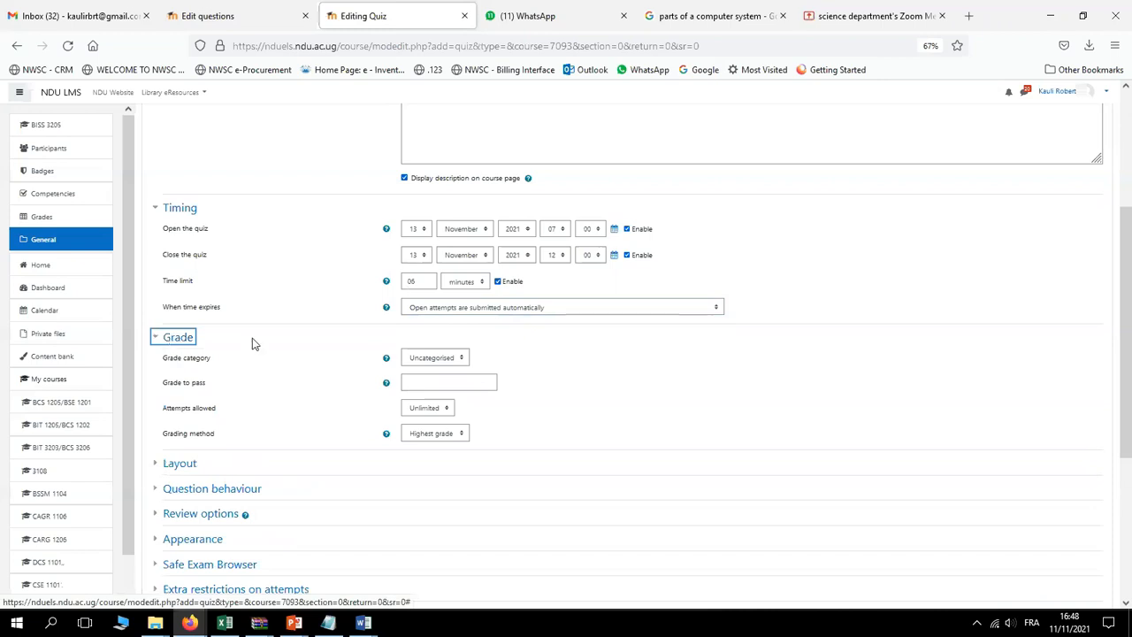
click(305, 397)
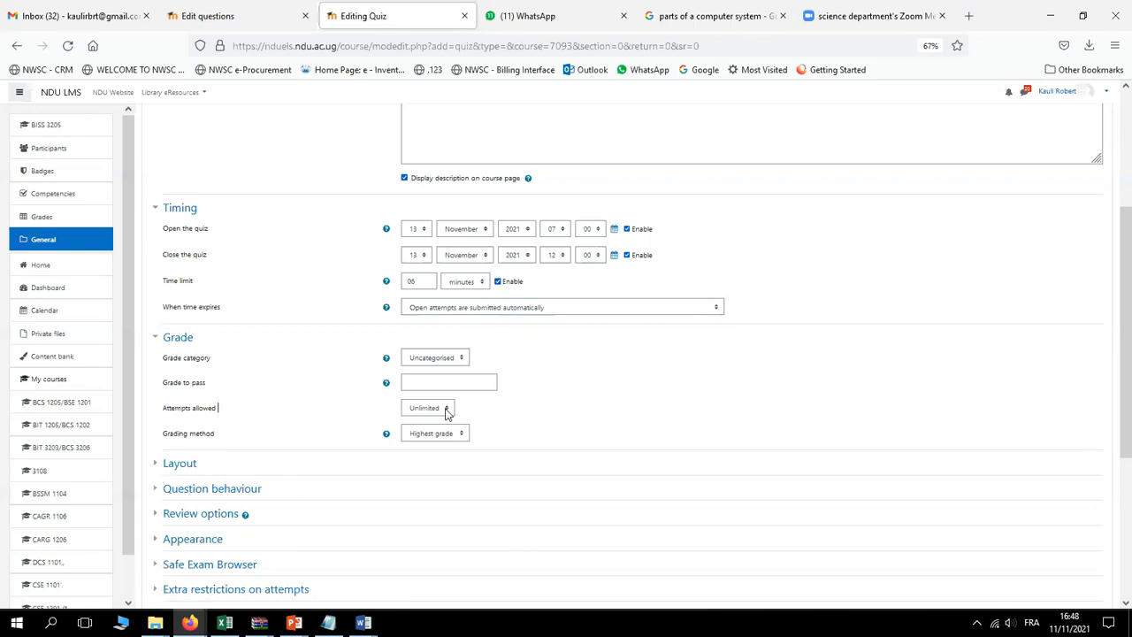
click(447, 410)
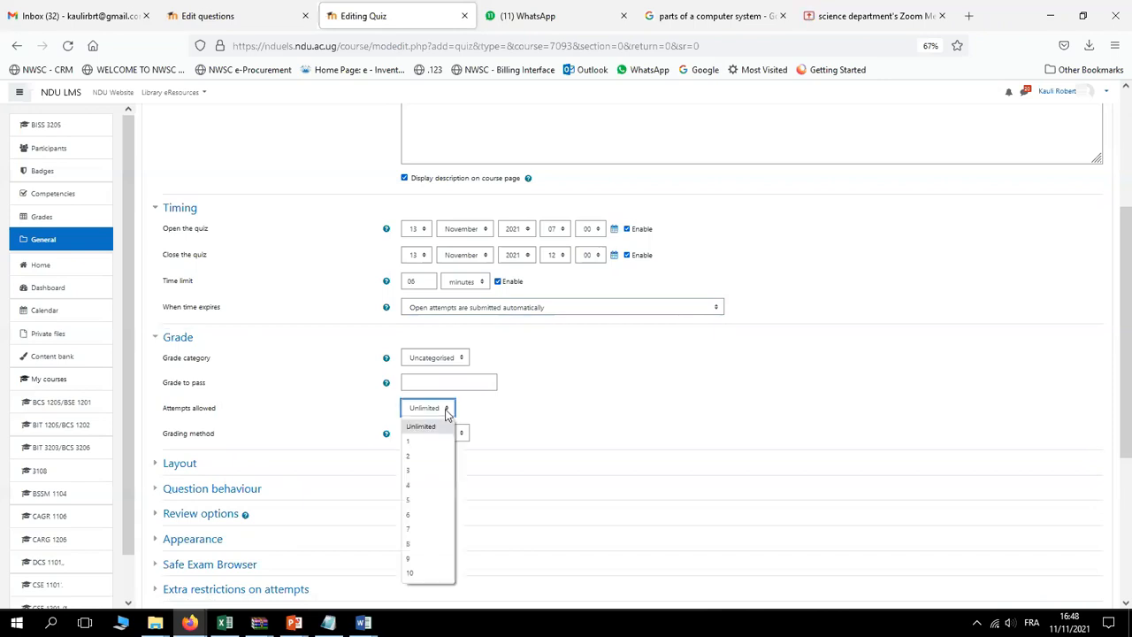
click(412, 444)
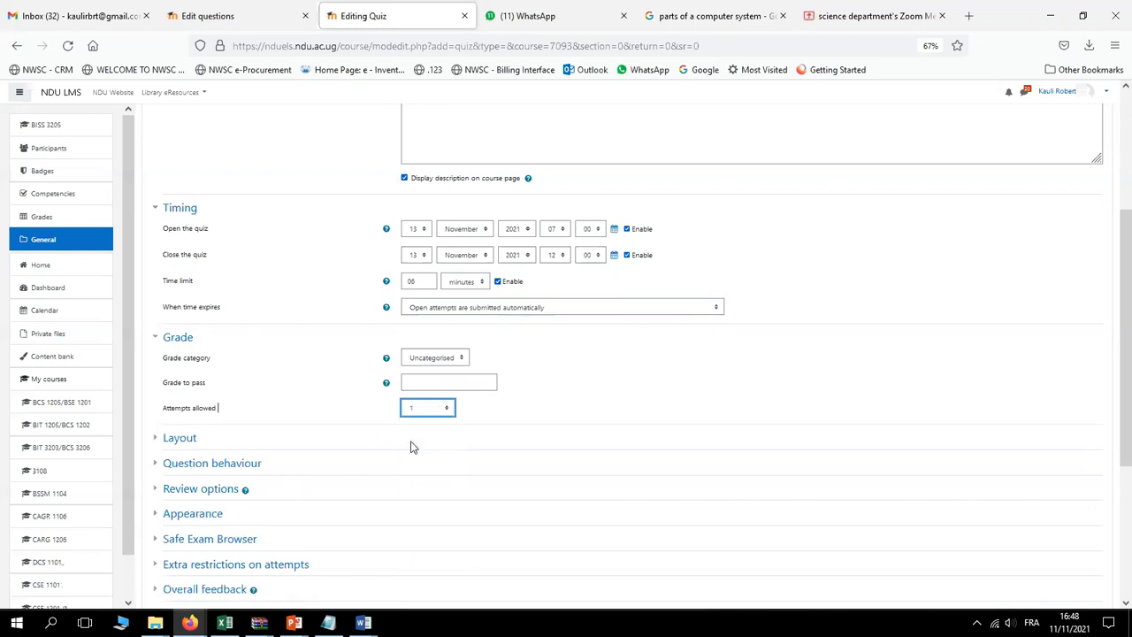
Keep the layout at a new page for every question and shuffling within questions at Yes
click(182, 440)
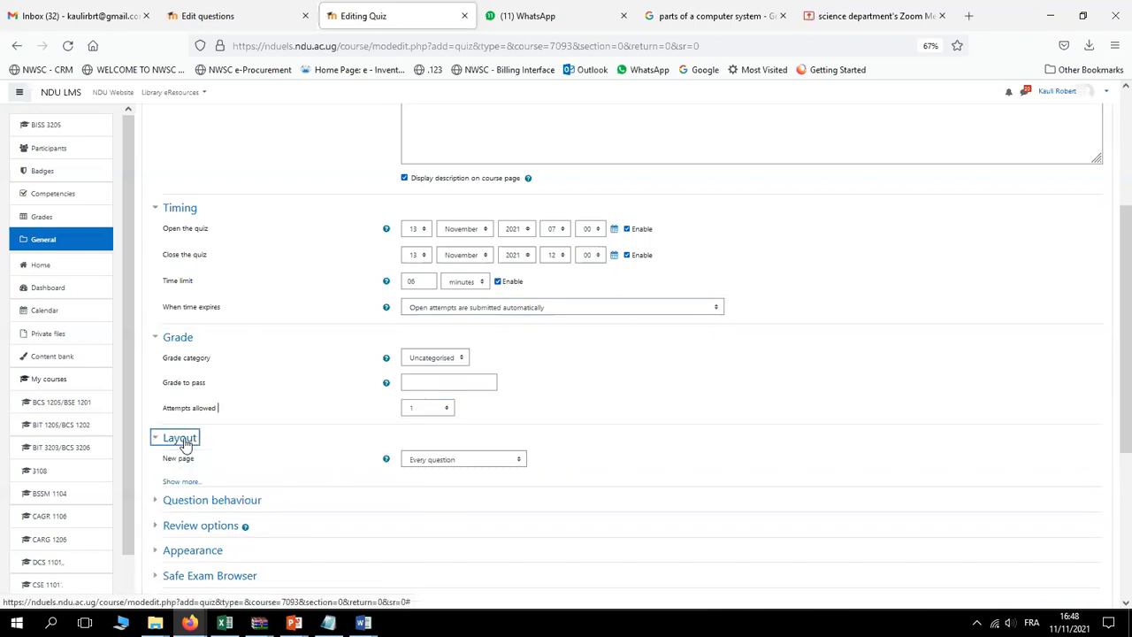
click(520, 461)
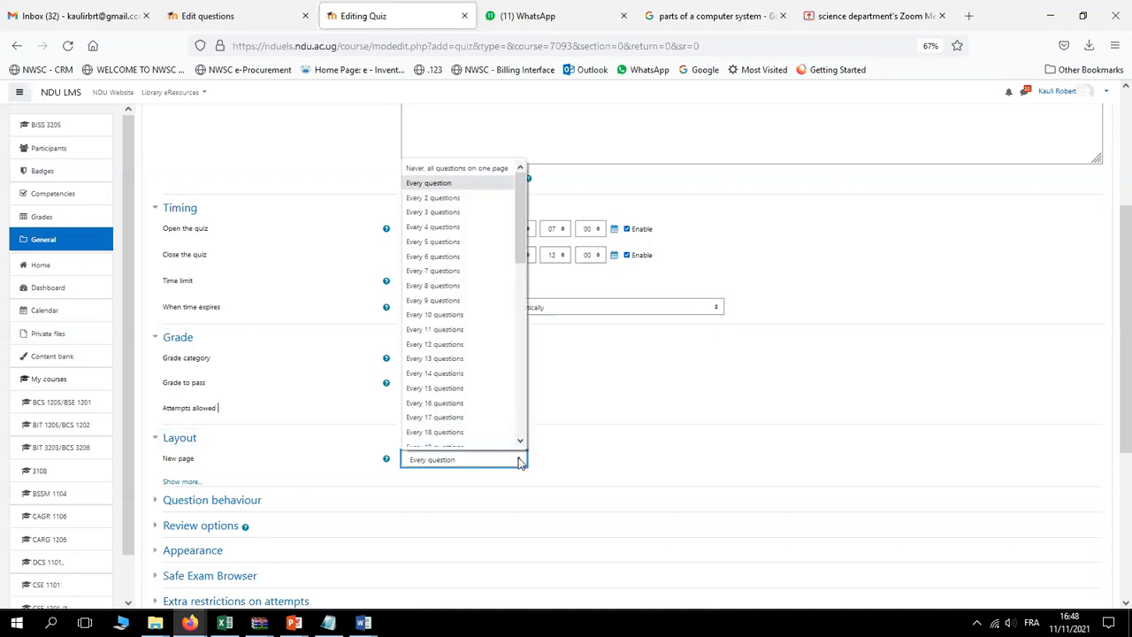
click(434, 184)
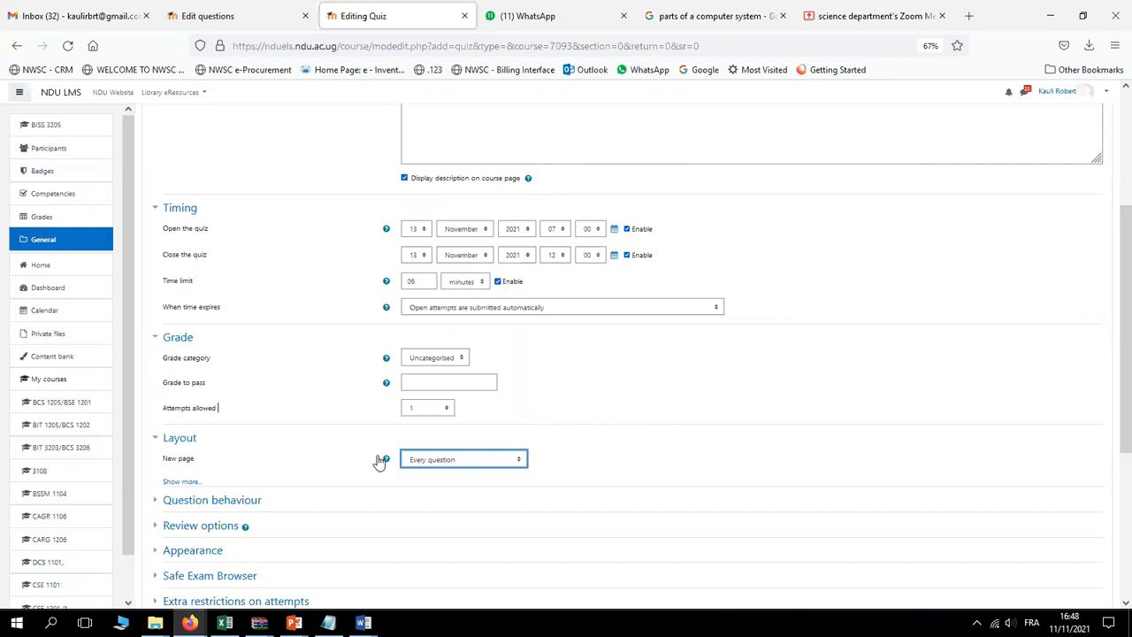
click(230, 500)
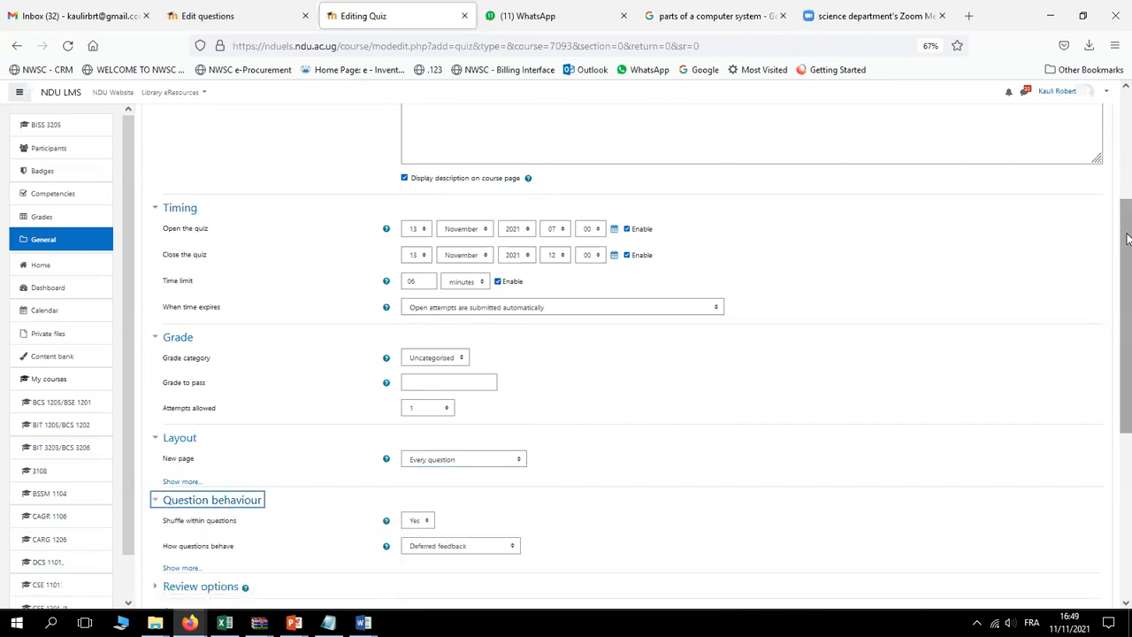
drag(1126, 239, 1126, 334)
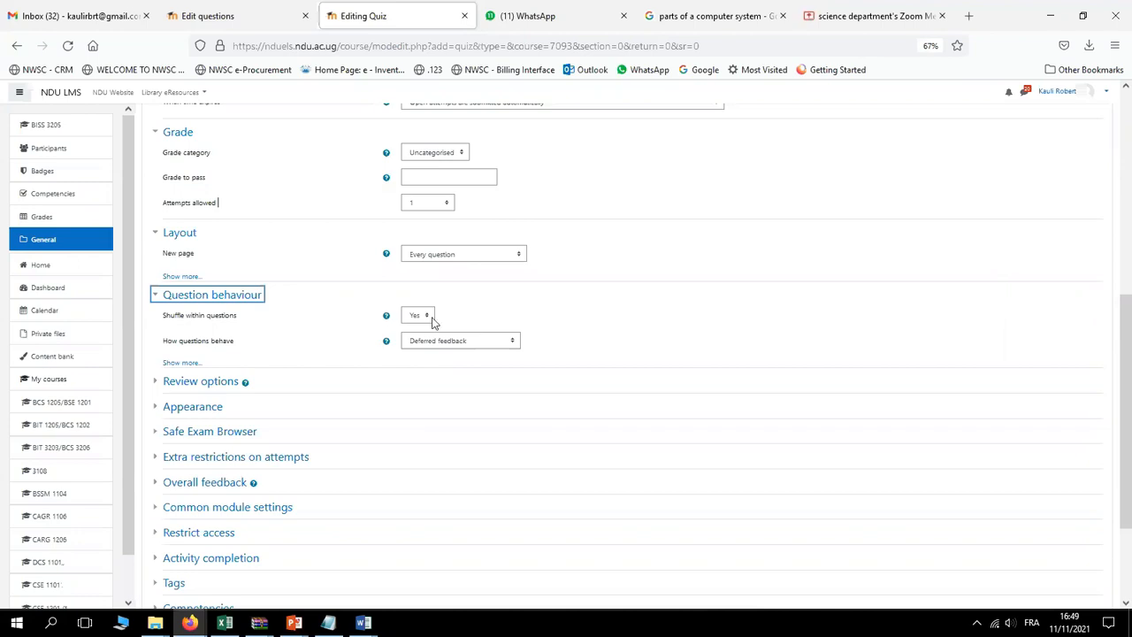
click(424, 319)
click(425, 319)
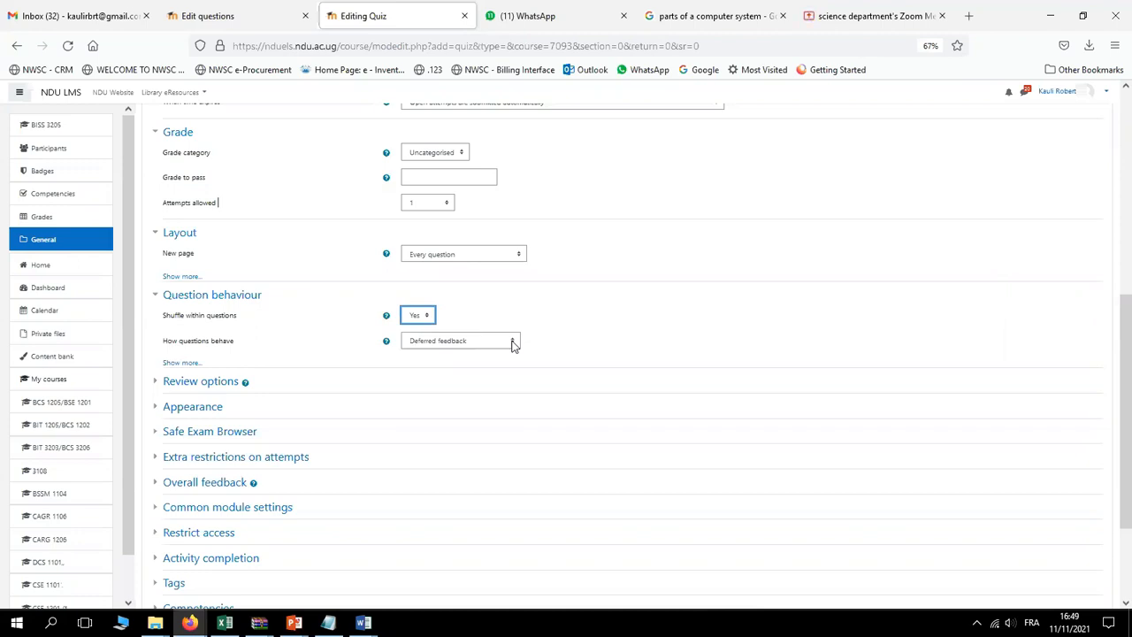
Disable reviewing the attempt and marks immediately after the attempt, and the attempt, marks and overall feedback while the quiz is still open
click(203, 385)
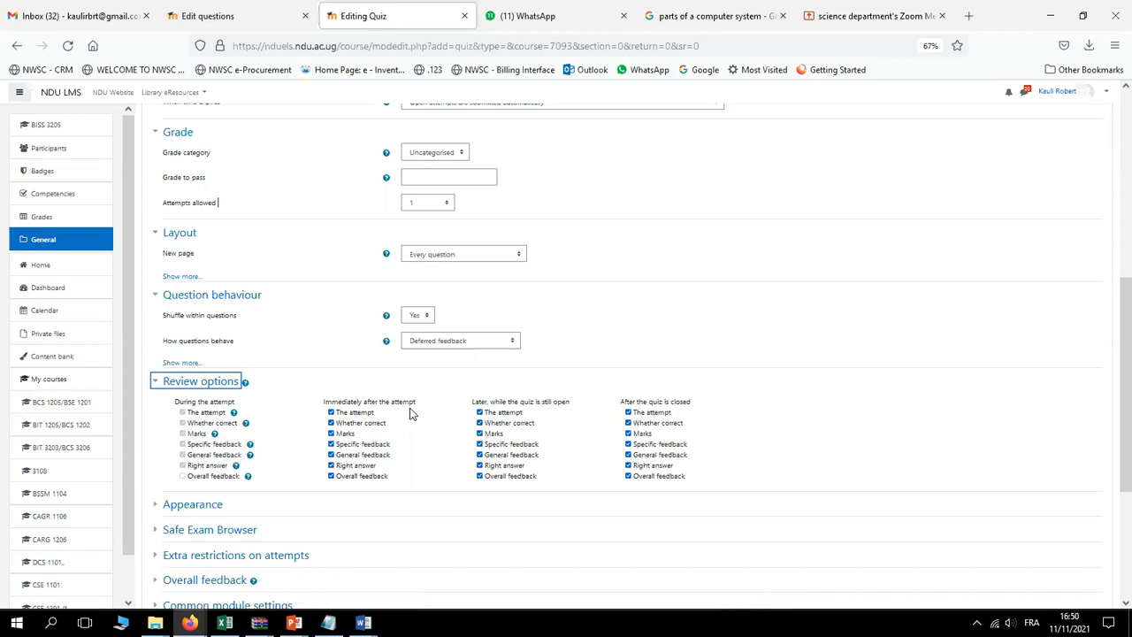
click(331, 412)
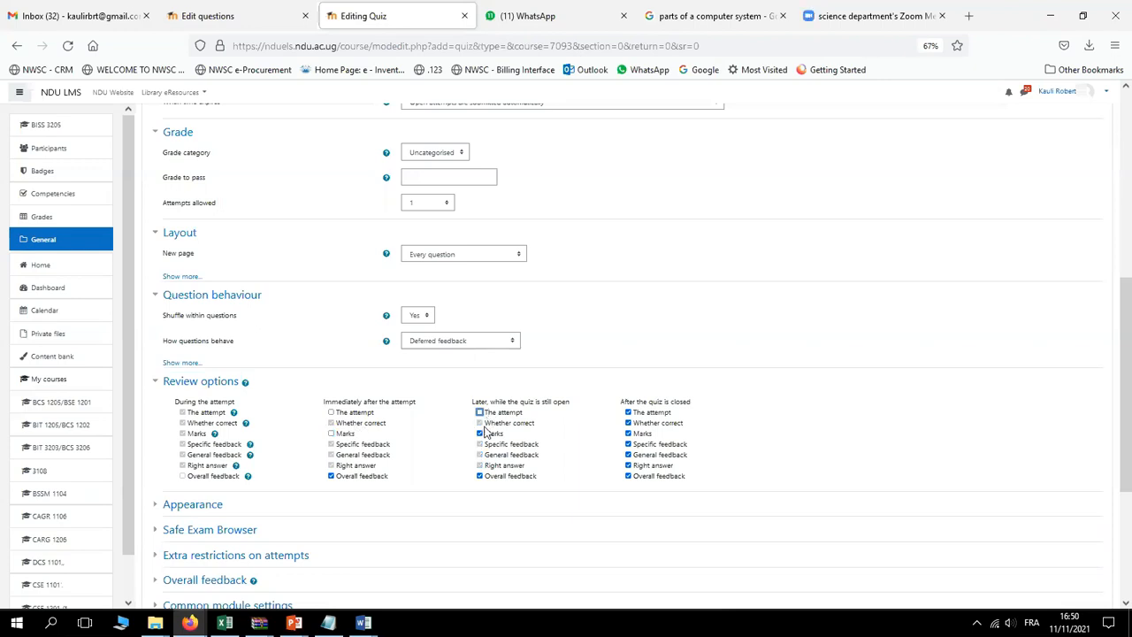
click(479, 434)
click(479, 476)
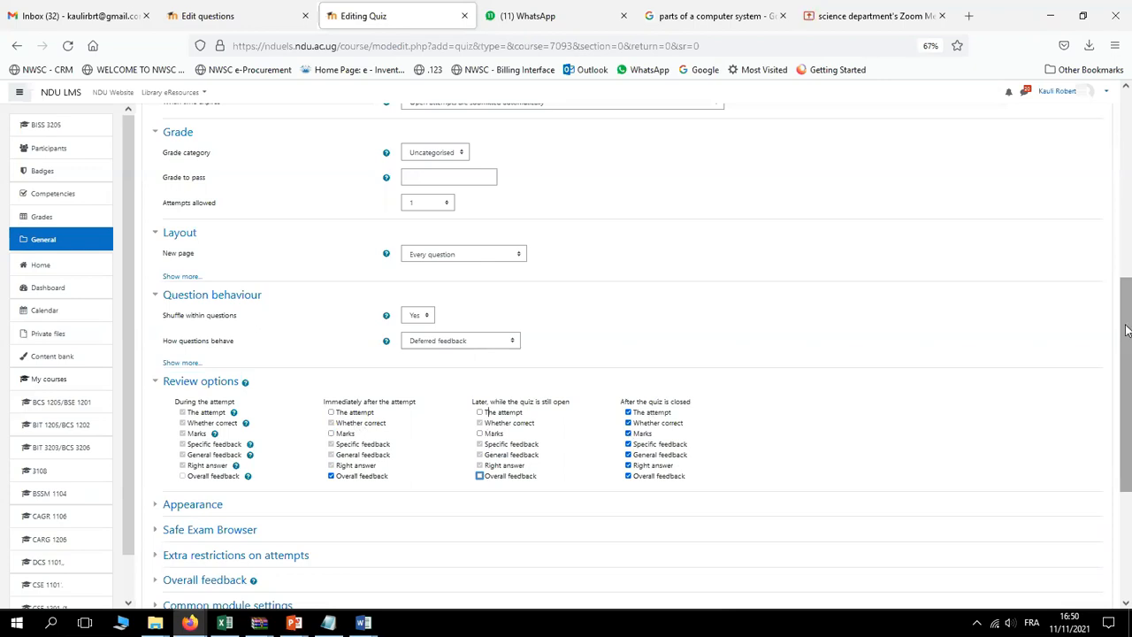
Examine the quiz's appearance, extra attempt restriction and common module settings
drag(1126, 325, 1112, 434)
click(190, 263)
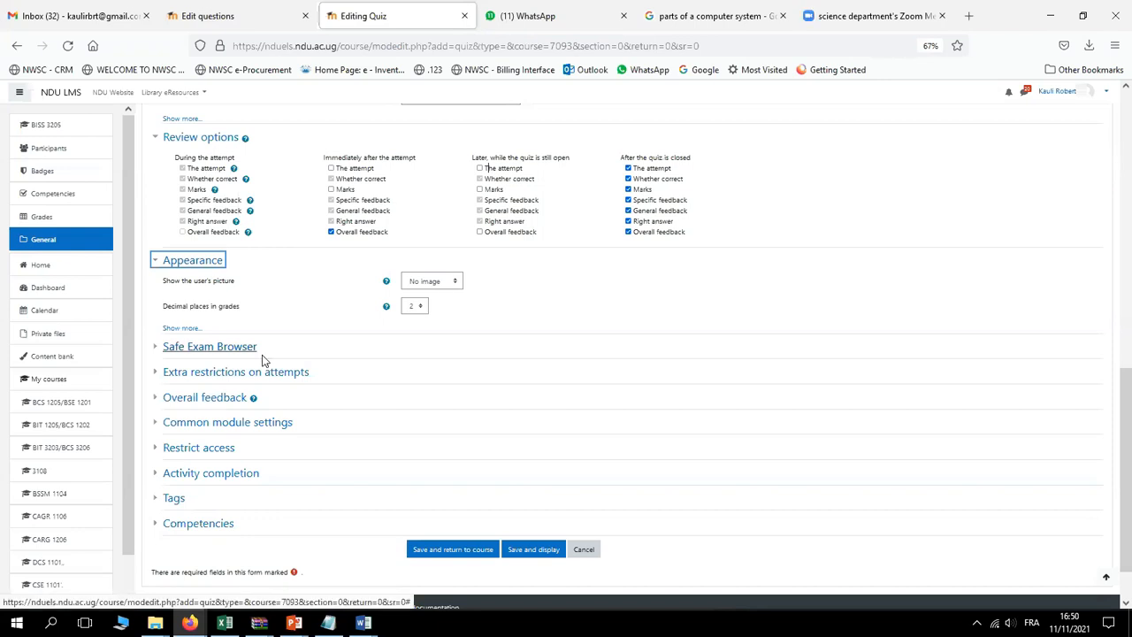
click(220, 373)
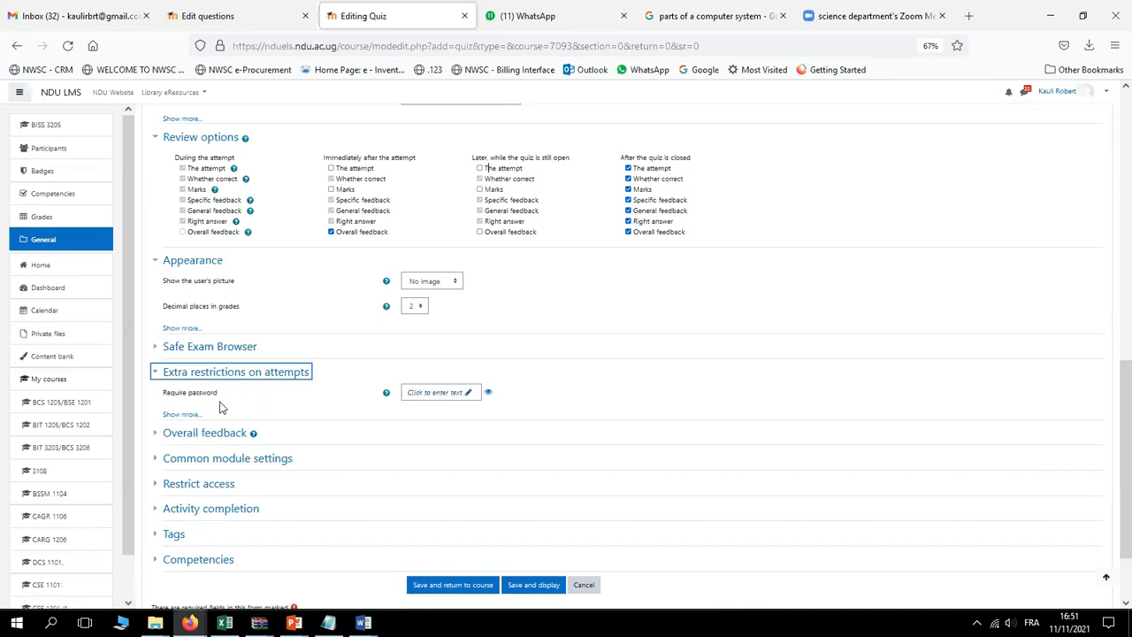
click(232, 461)
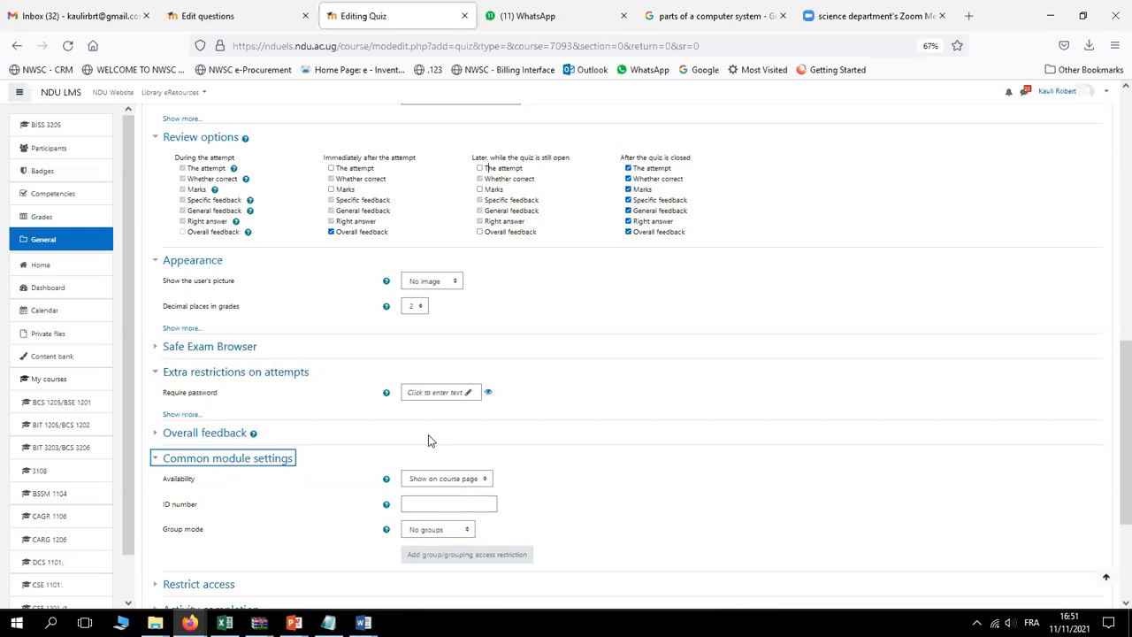
Add a date access restriction starting from 11 November 2021, save the quiz and return to the course page to view it
drag(1127, 384, 1123, 434)
click(197, 451)
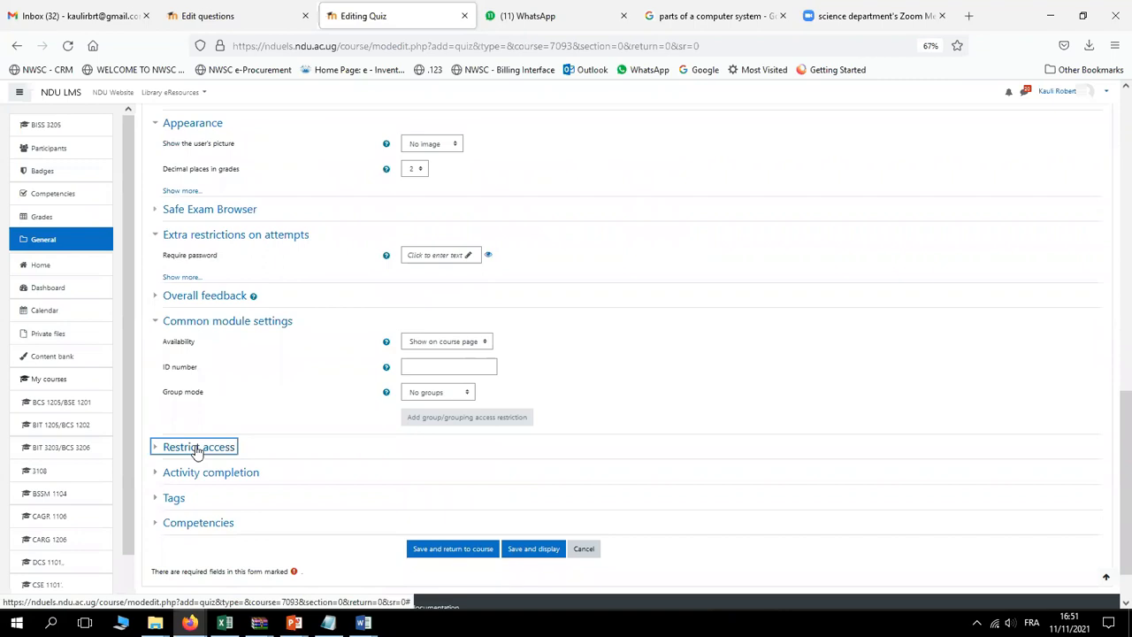
click(198, 449)
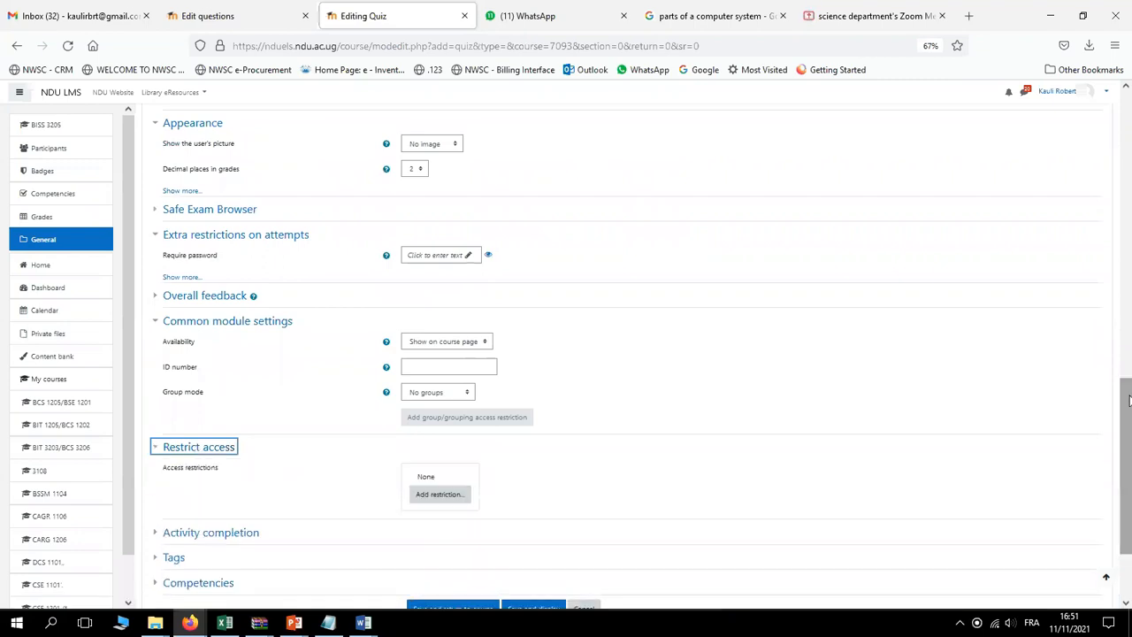
drag(1128, 401, 1127, 449)
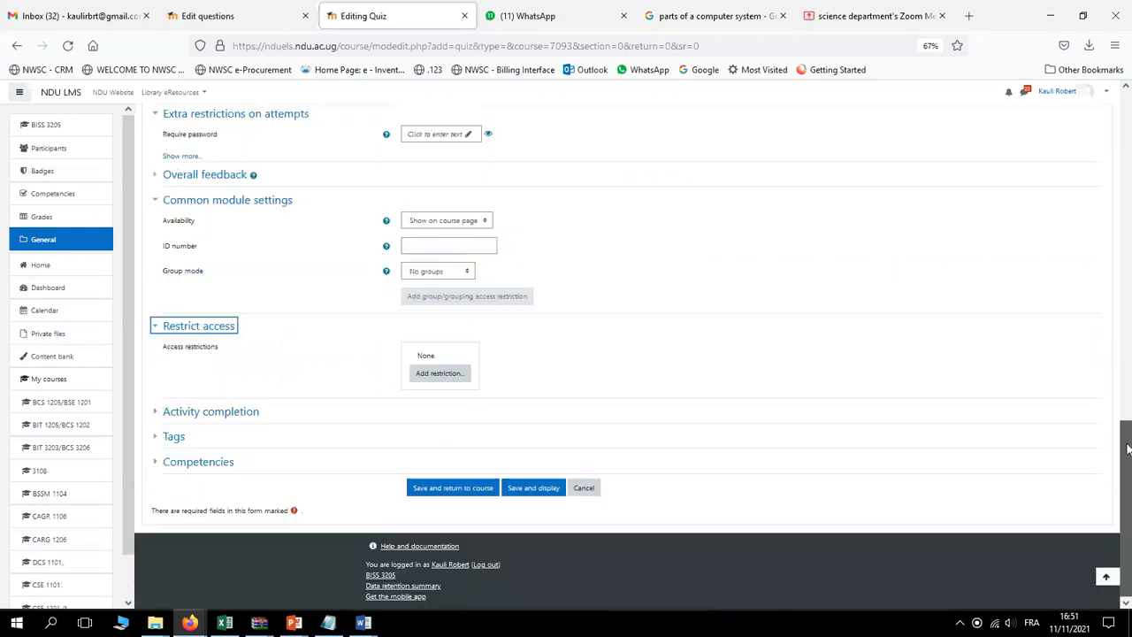
click(438, 377)
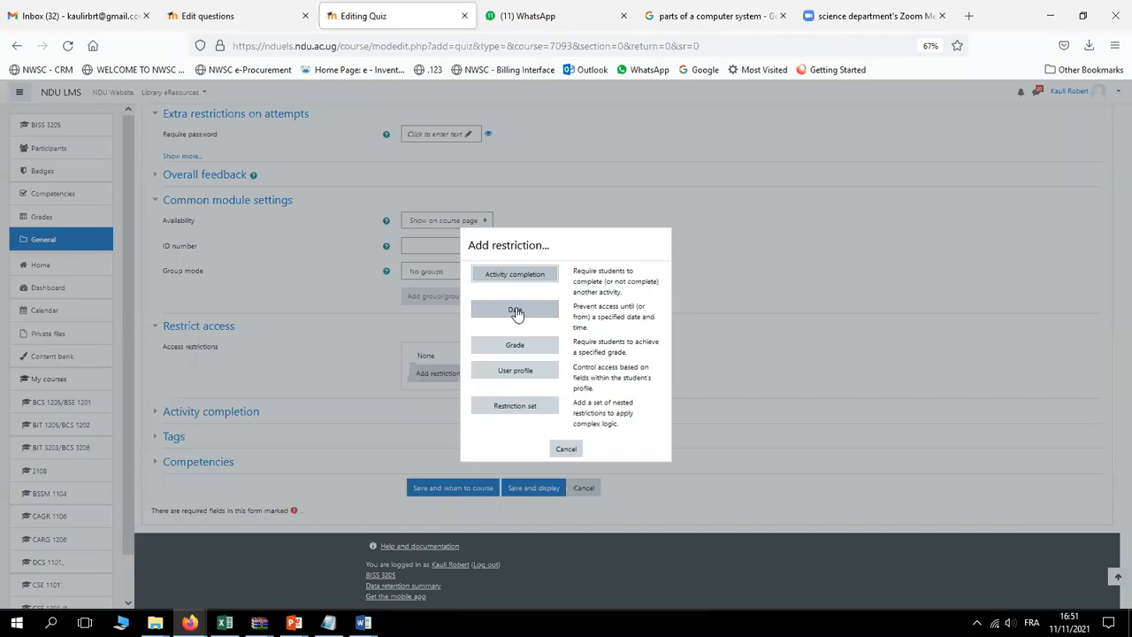
click(516, 311)
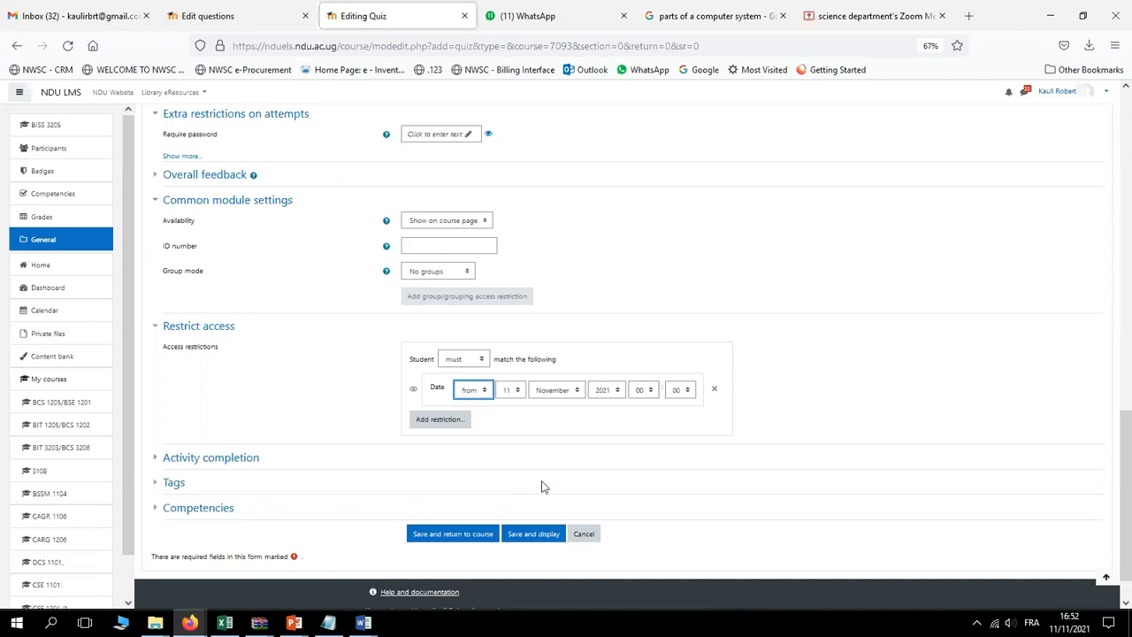
click(455, 538)
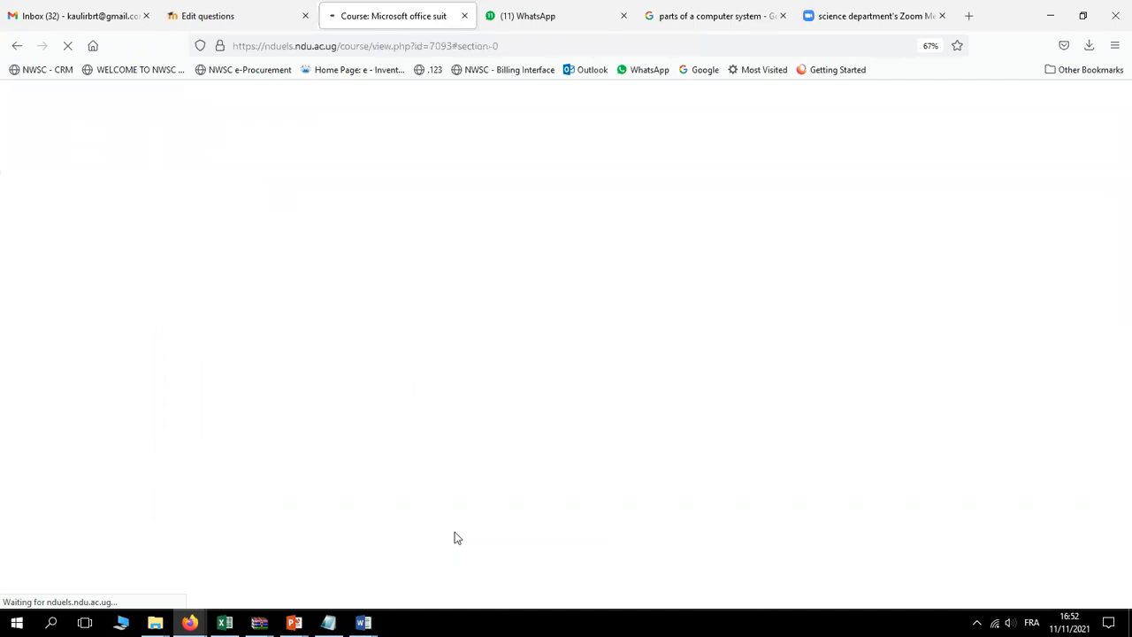
drag(1125, 304, 1123, 328)
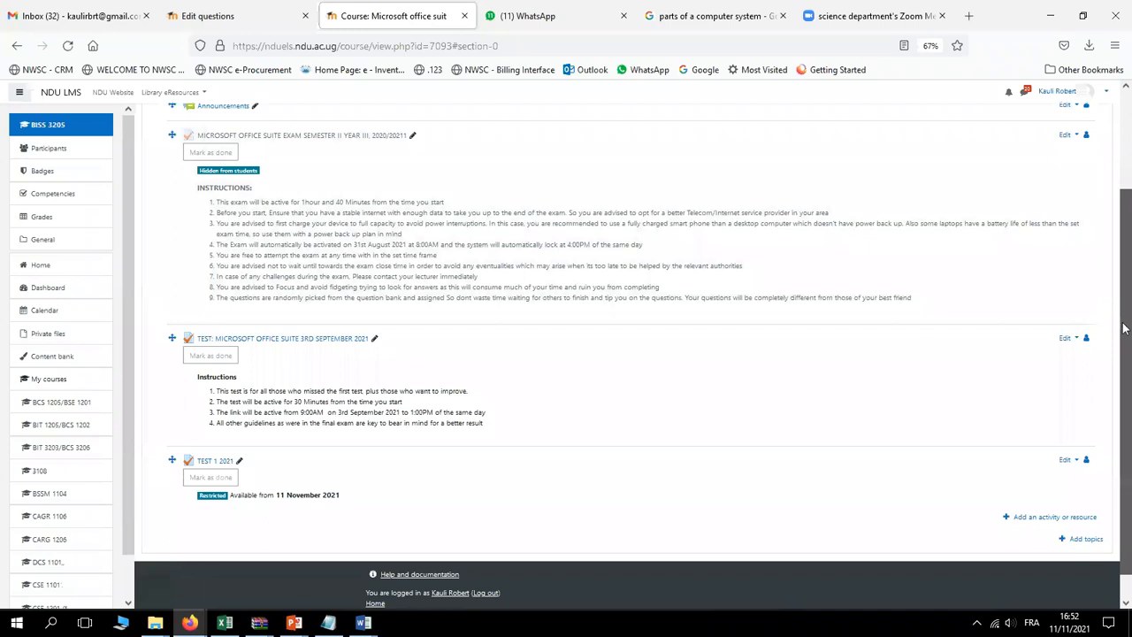
Open the TEST 1 2021 quiz from the course page and start editing its questions
drag(1124, 329, 1124, 347)
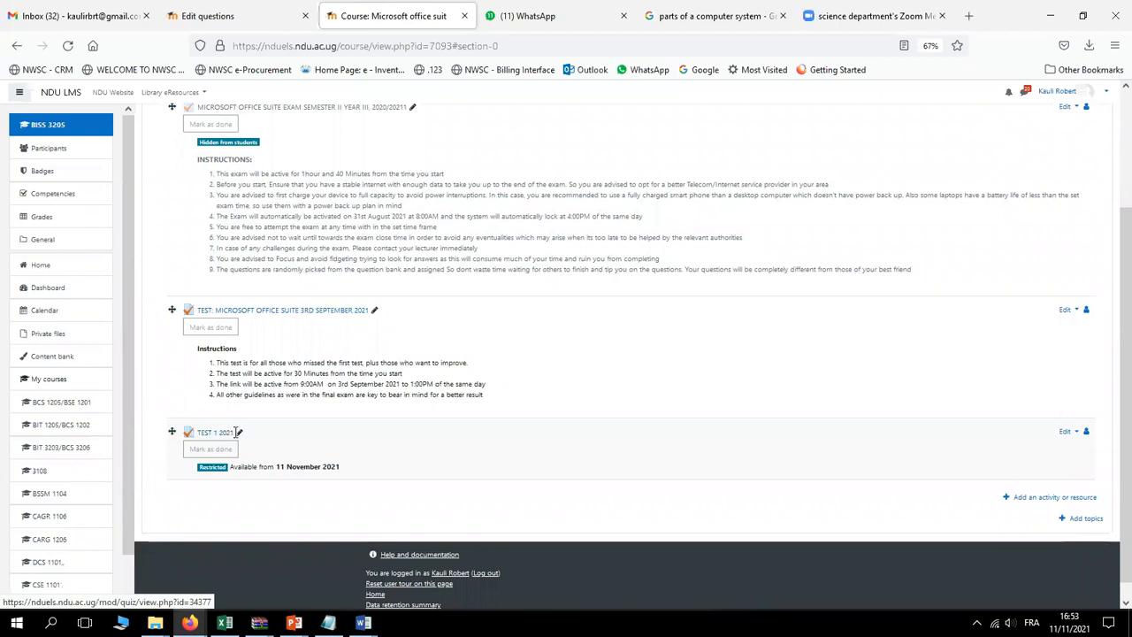
click(204, 436)
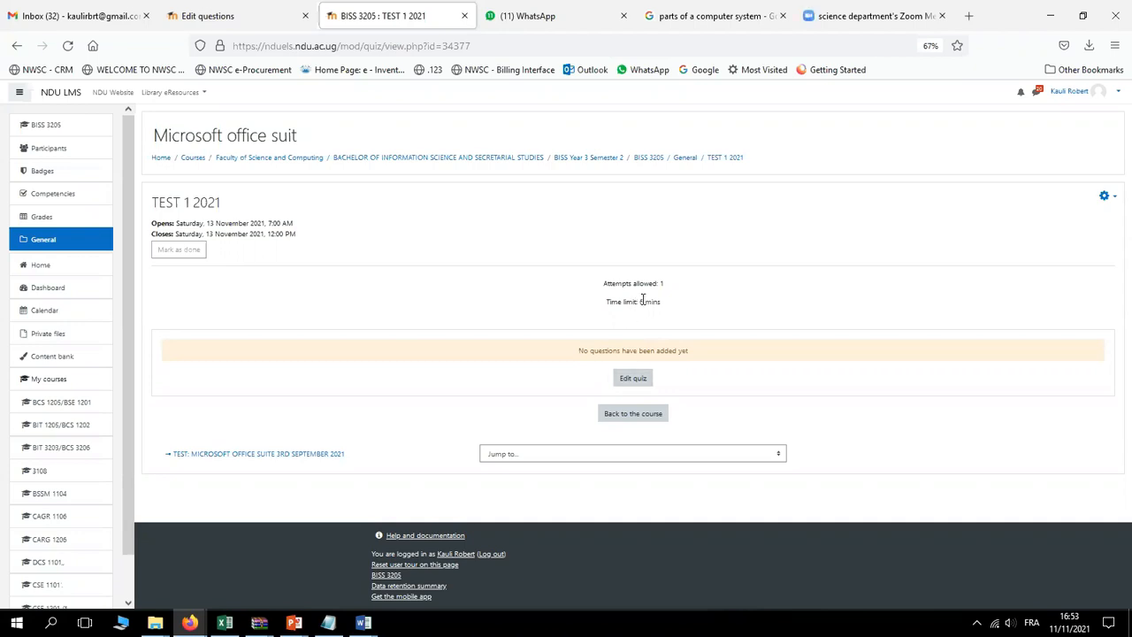
click(633, 380)
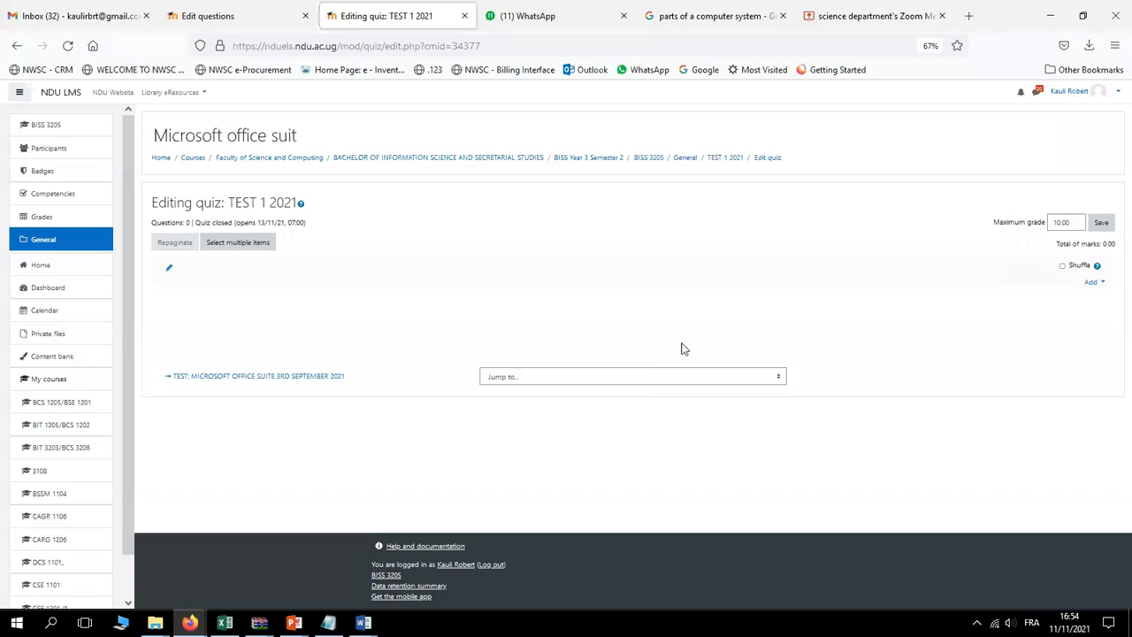
Try to set the quiz's maximum grade to 40.00
click(1061, 221)
key(BackSpace)
key(BackSpace)
text(40)
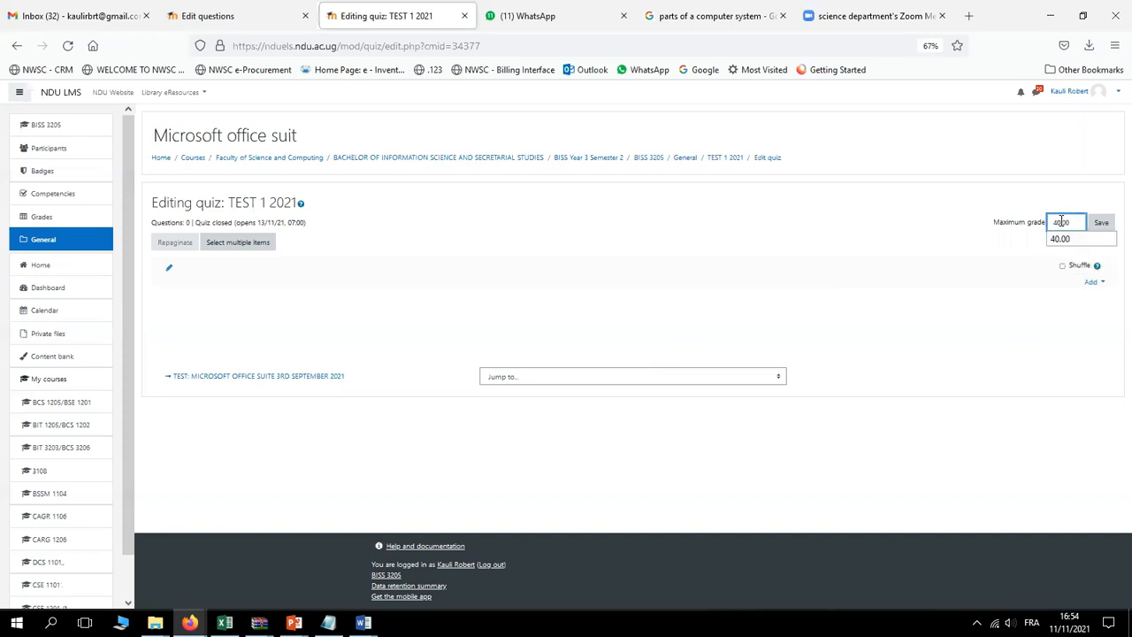
click(930, 274)
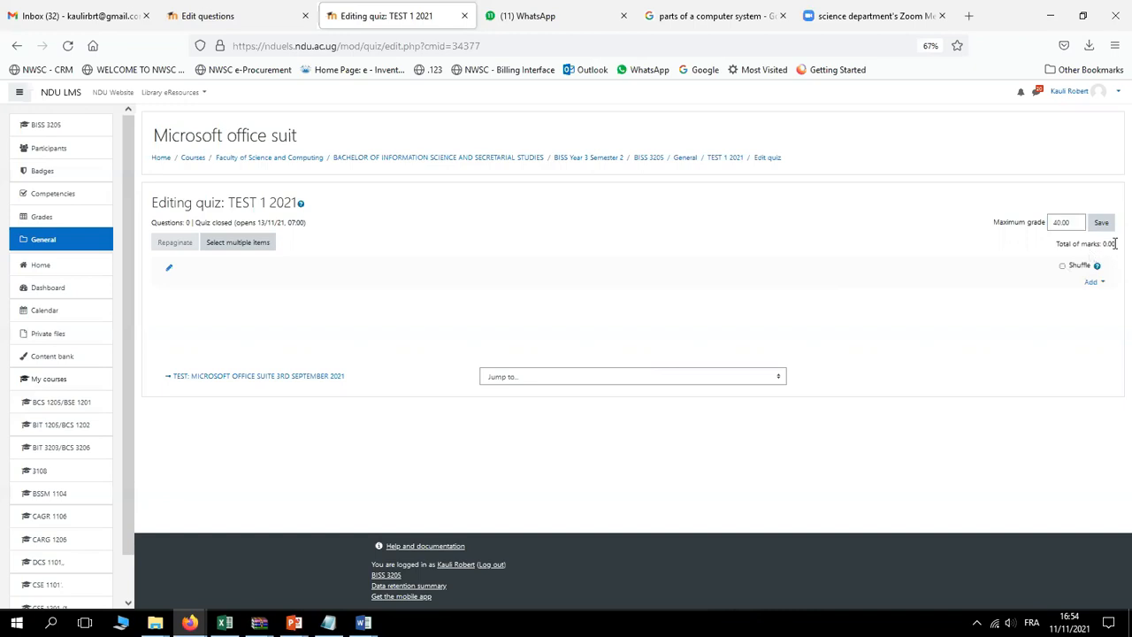
Turn on question shuffling and add questions 11, 12, 4 and 7 from the question bank's Default for BISS 3205 category
click(1062, 266)
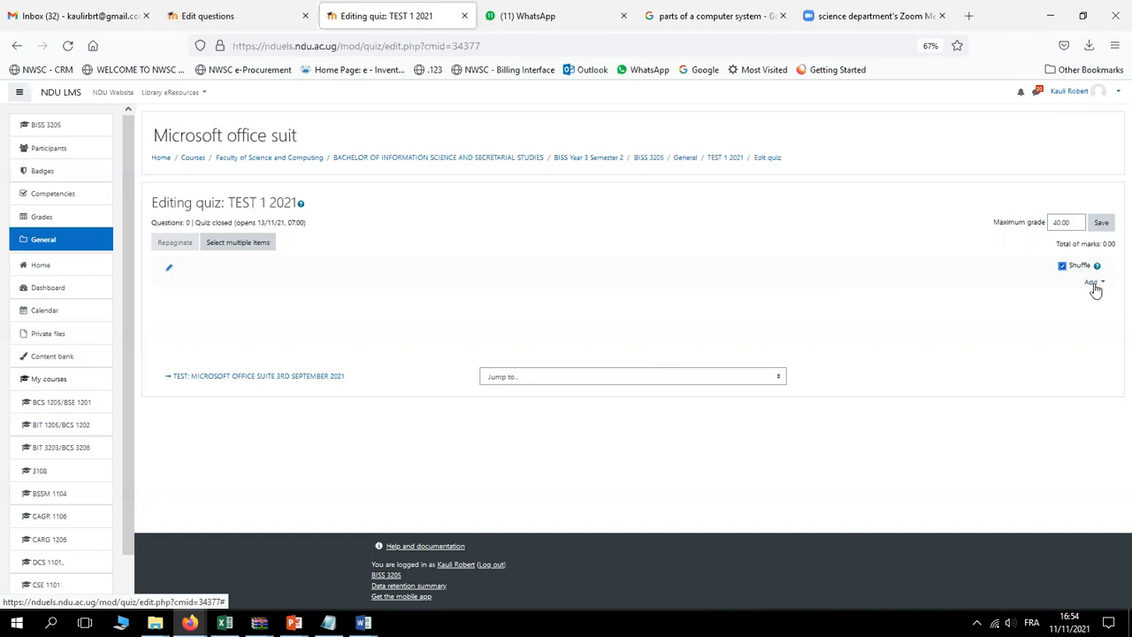
click(1093, 283)
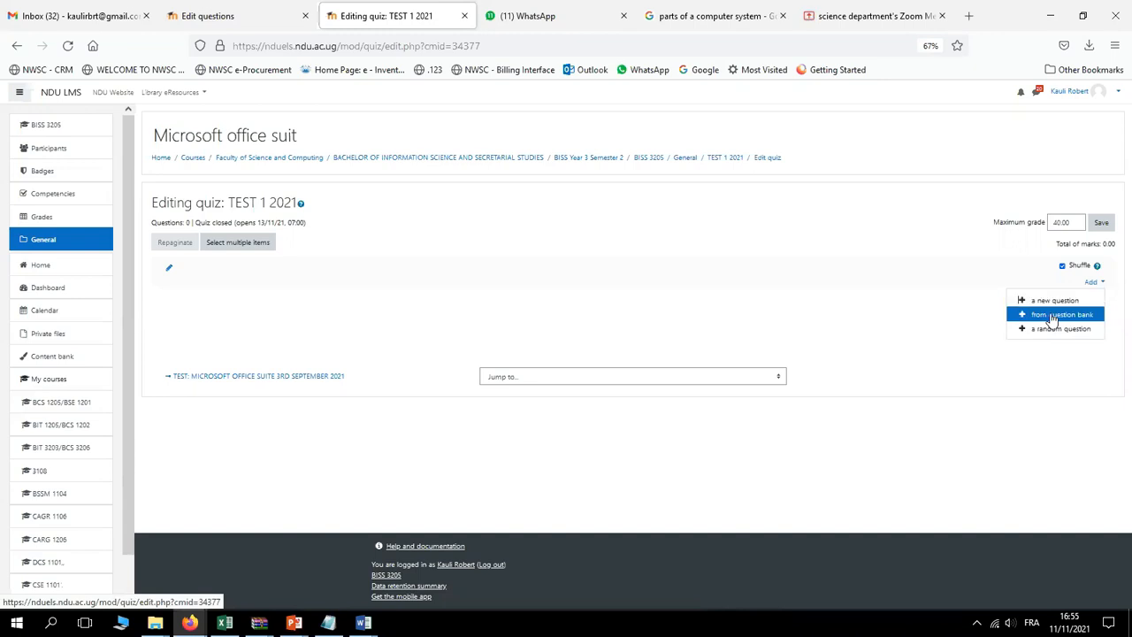
click(1052, 317)
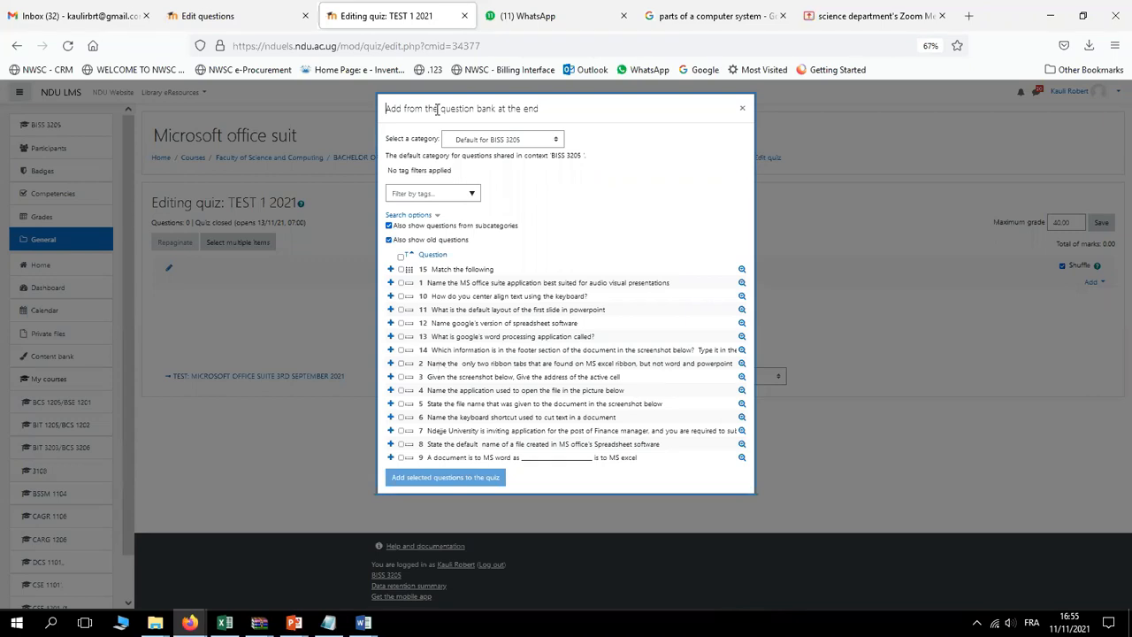
click(557, 141)
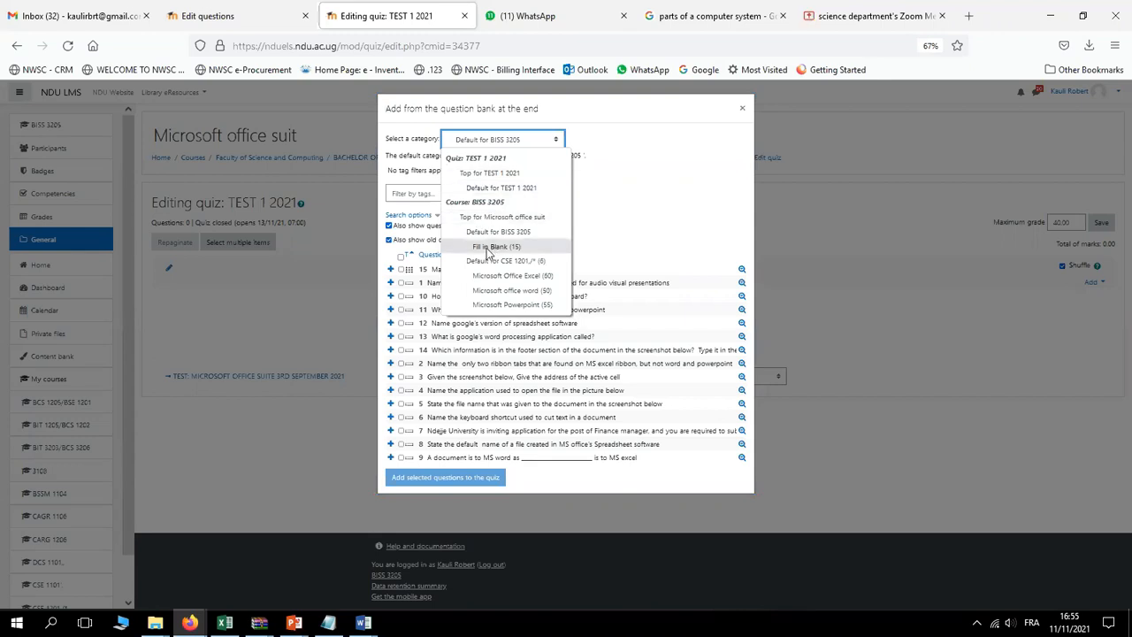
click(436, 328)
click(403, 323)
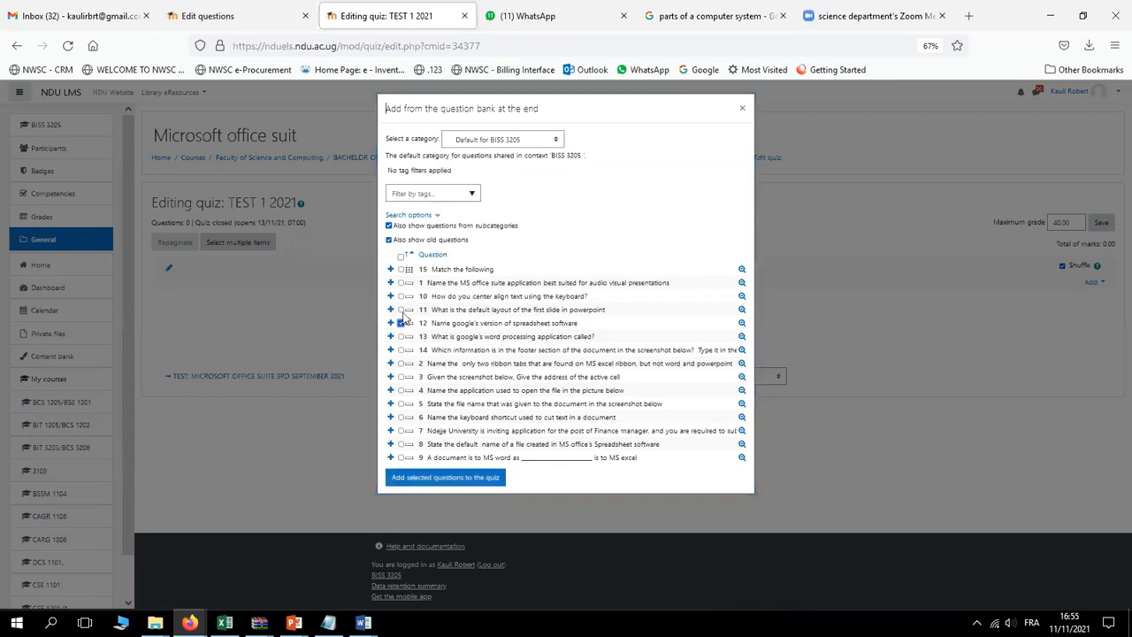
click(402, 310)
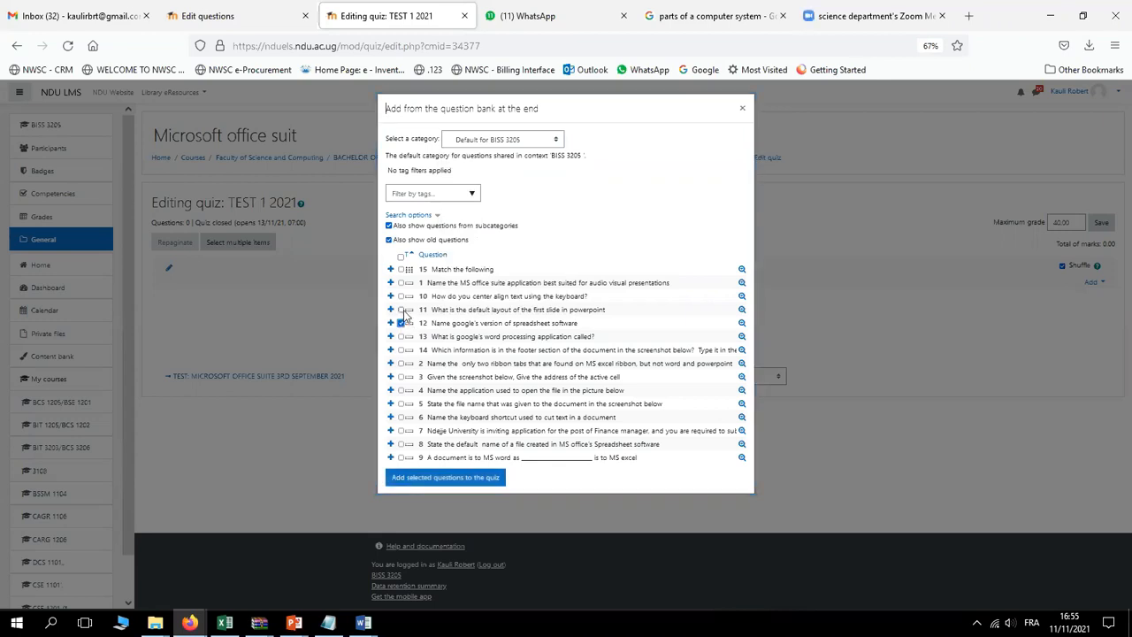
click(401, 390)
click(401, 431)
click(439, 482)
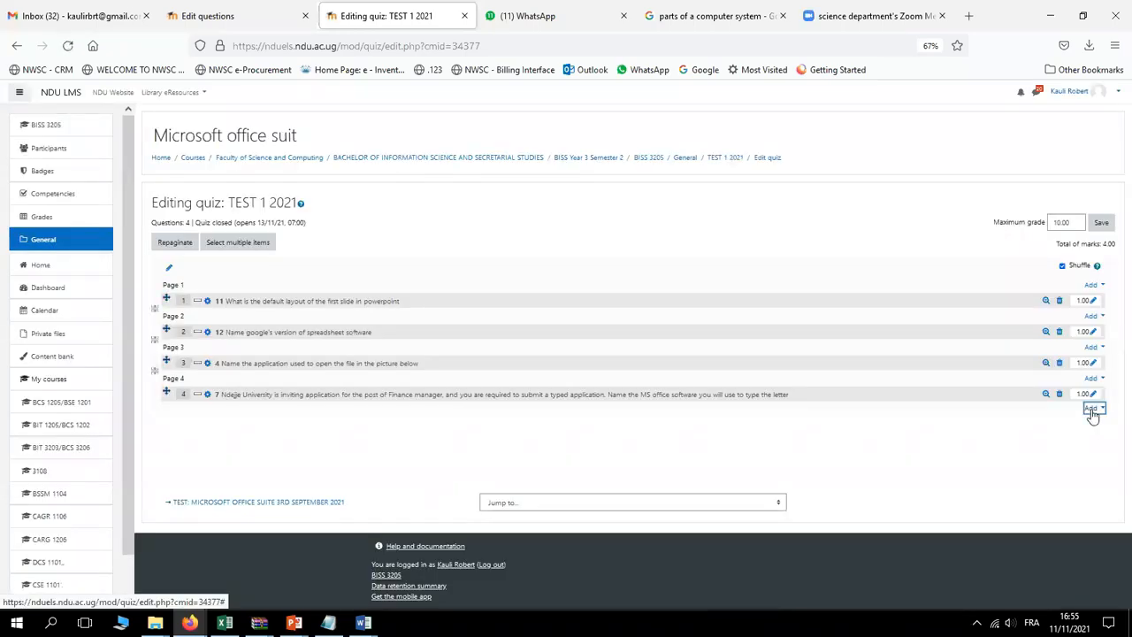
Add 40 random questions from the Microsoft Office Excel category at the end of the quiz
click(1094, 409)
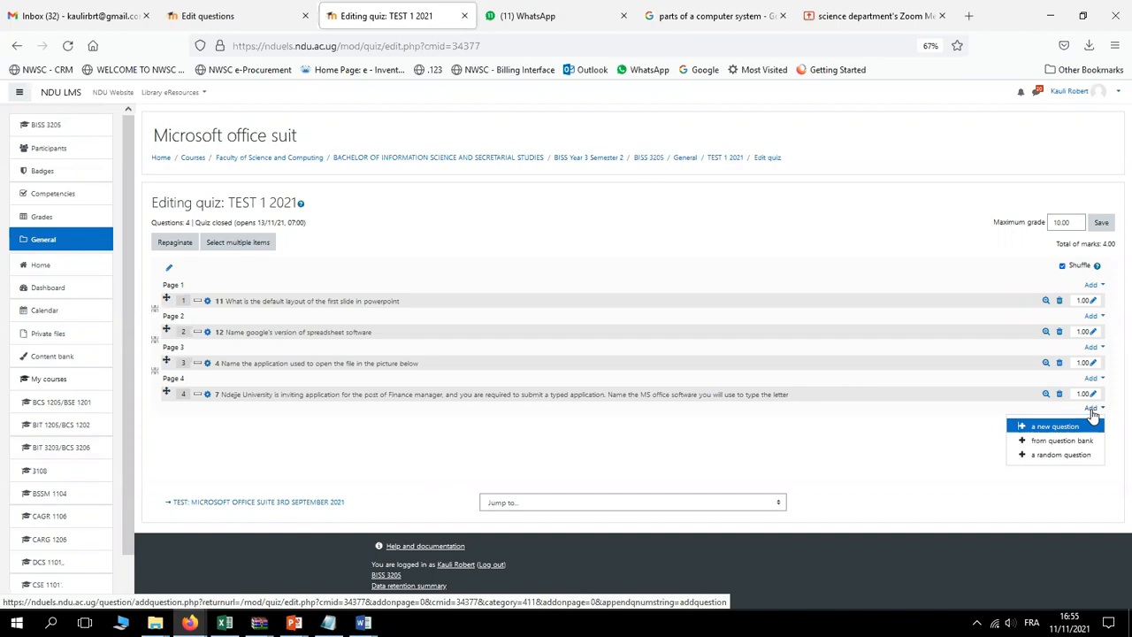
click(1055, 456)
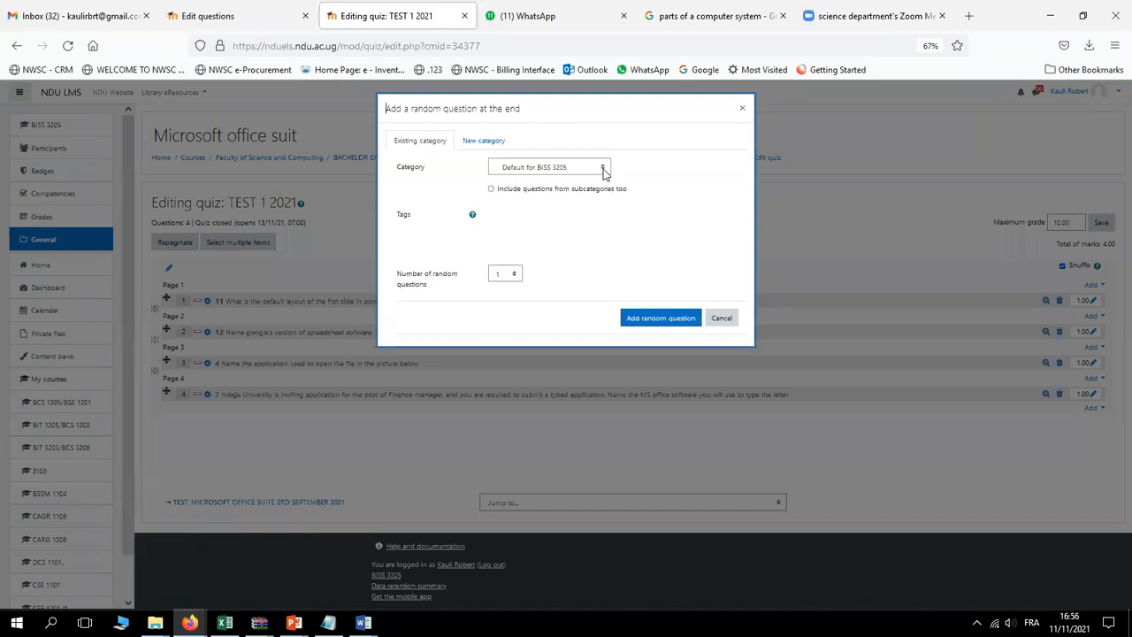
click(602, 170)
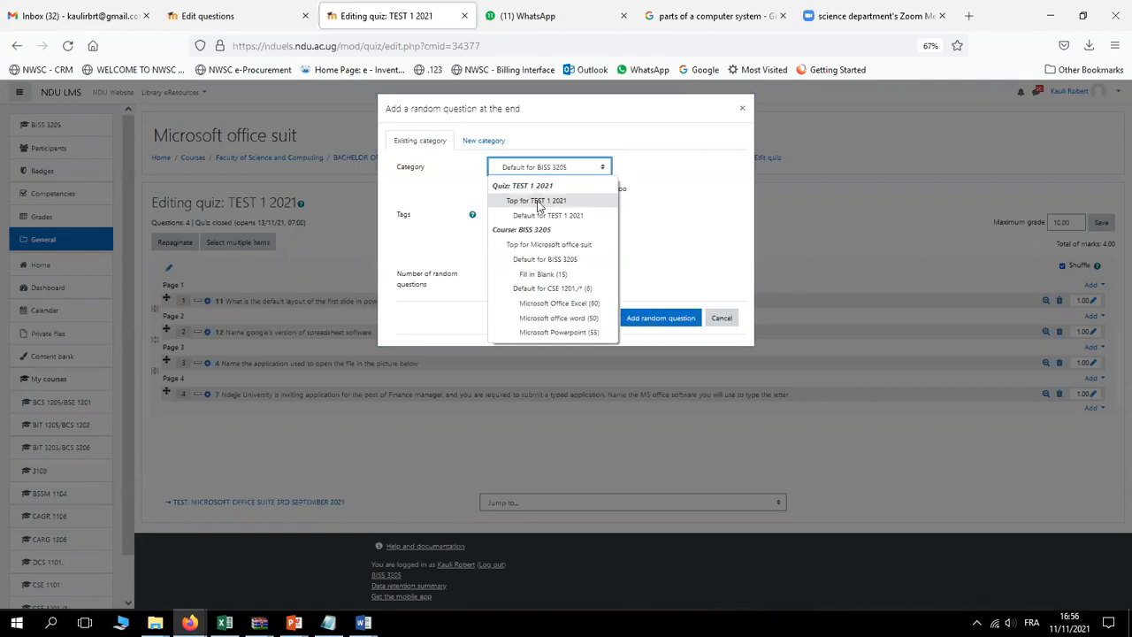
click(543, 302)
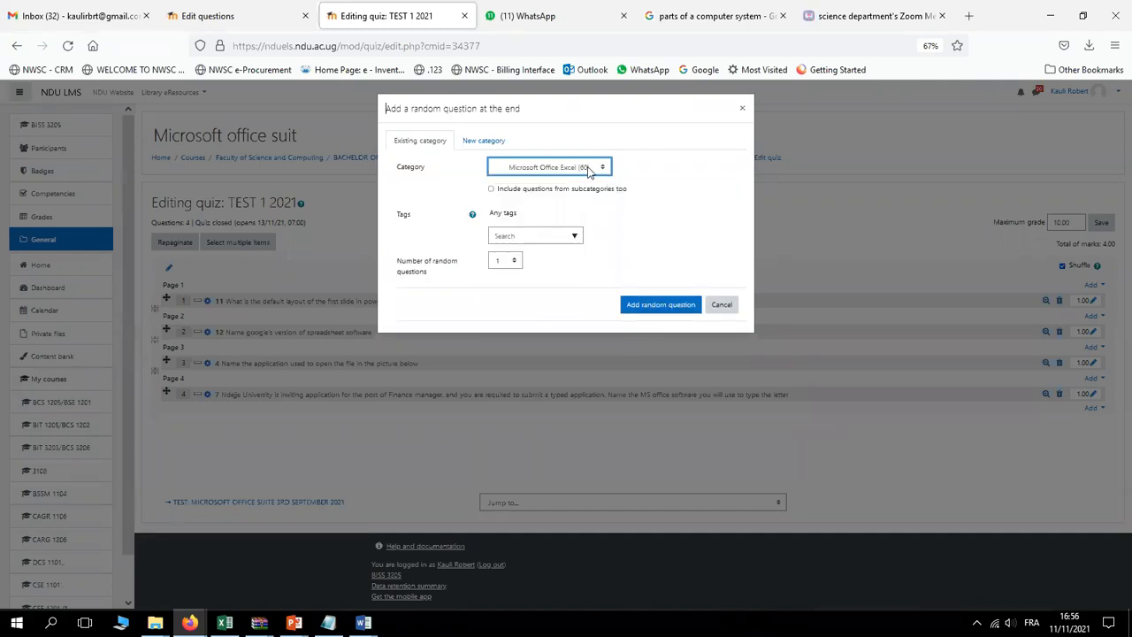
click(513, 263)
click(513, 263)
click(513, 263)
drag(517, 302, 500, 445)
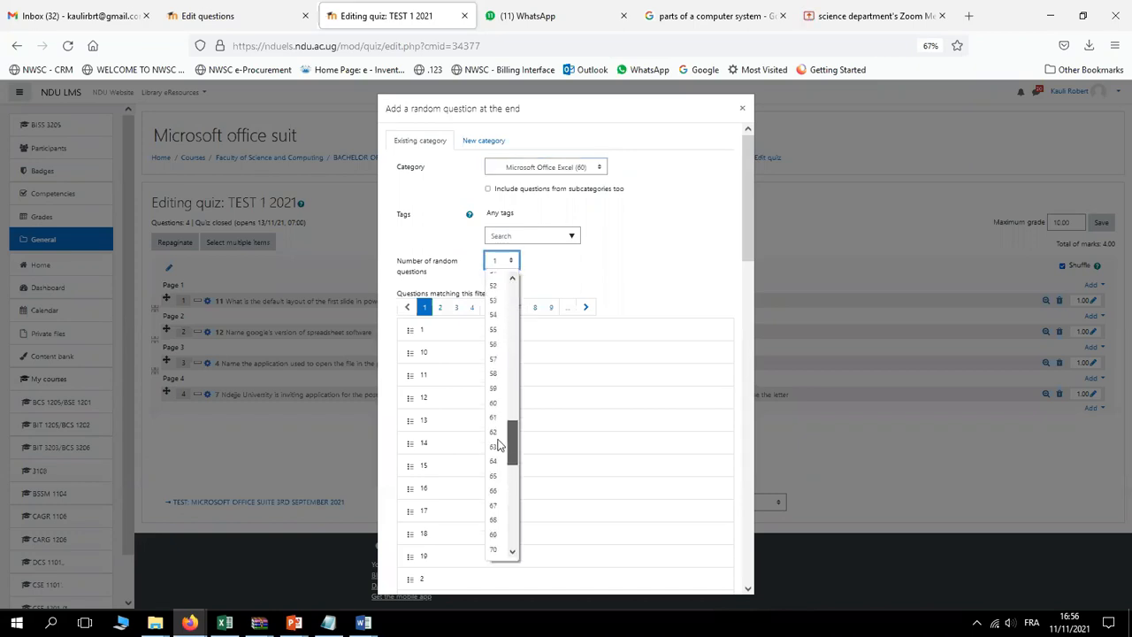
scroll(499, 445, up, 6)
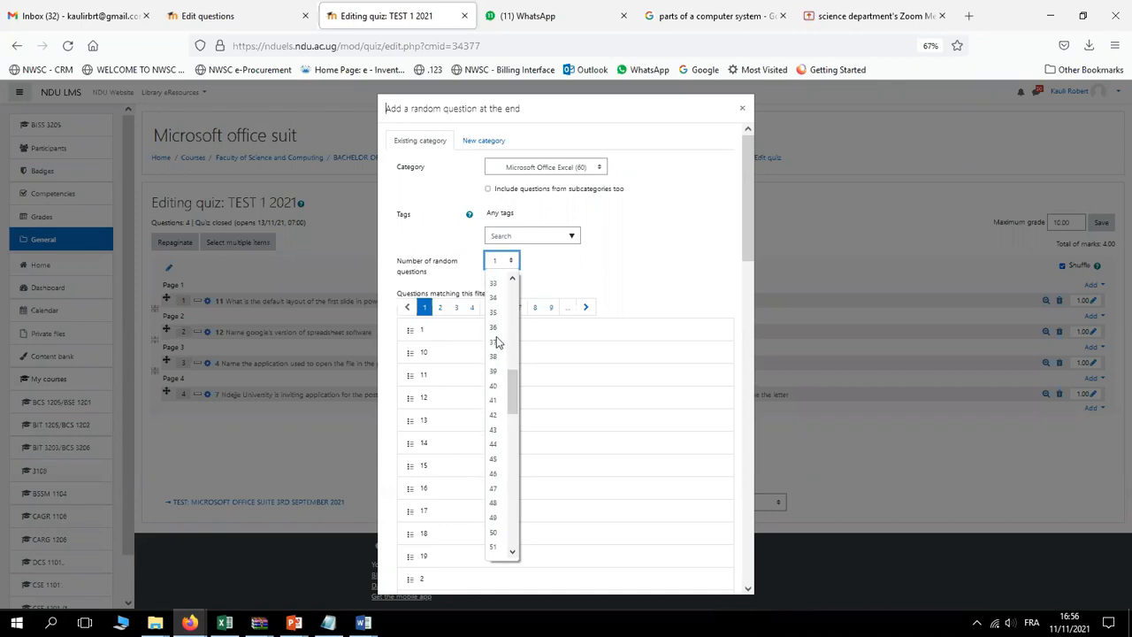
click(495, 390)
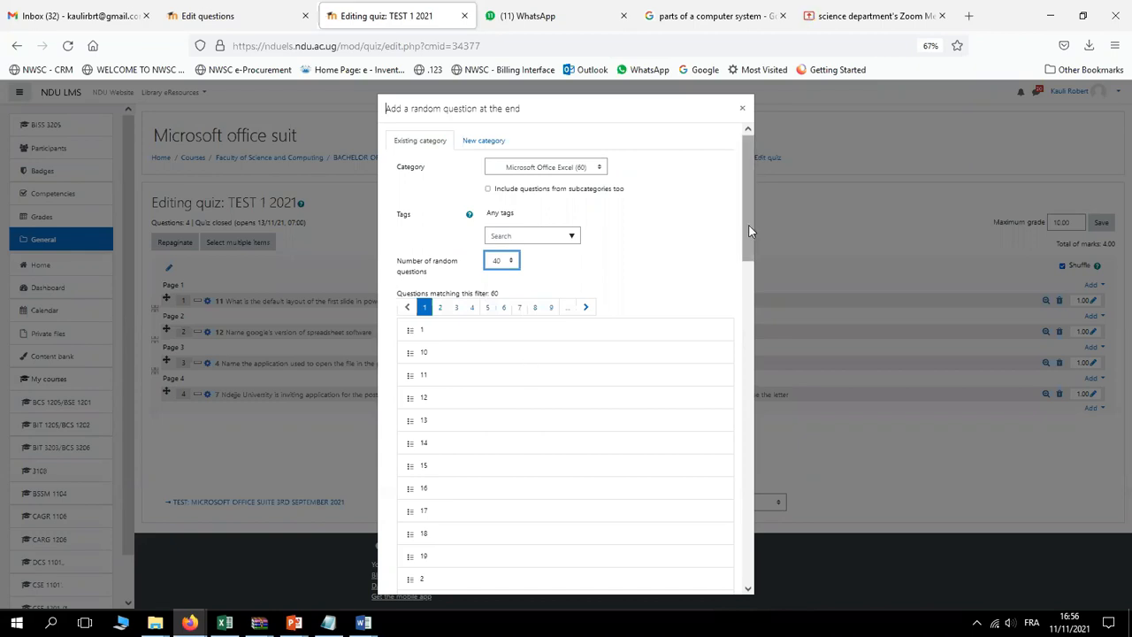
drag(749, 232, 628, 626)
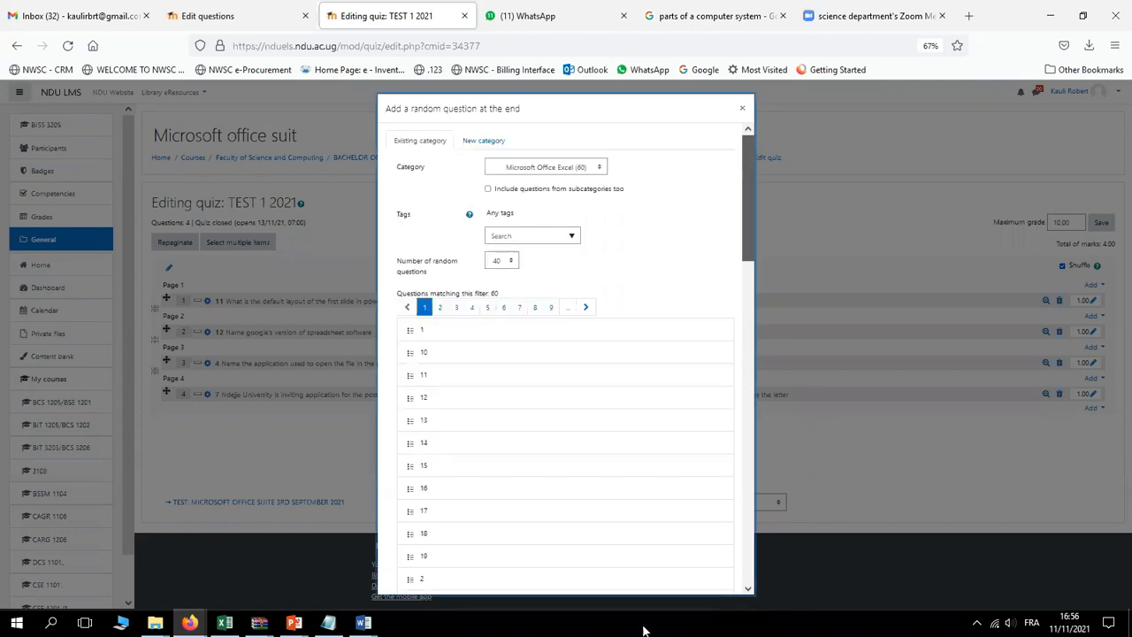
scroll(741, 591, down, 15)
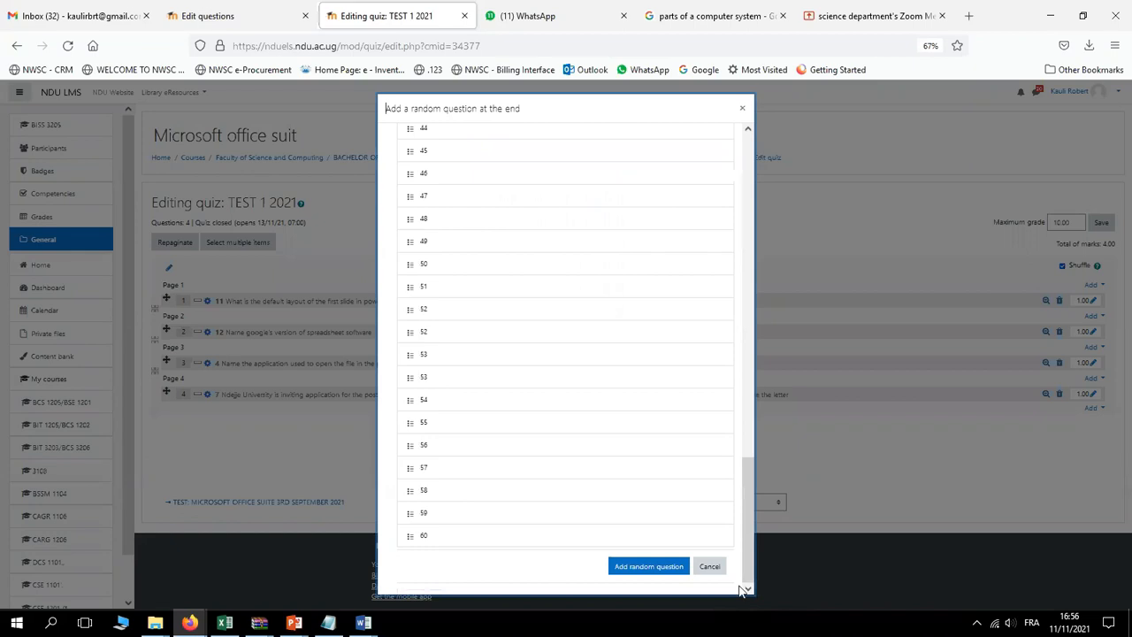
click(648, 566)
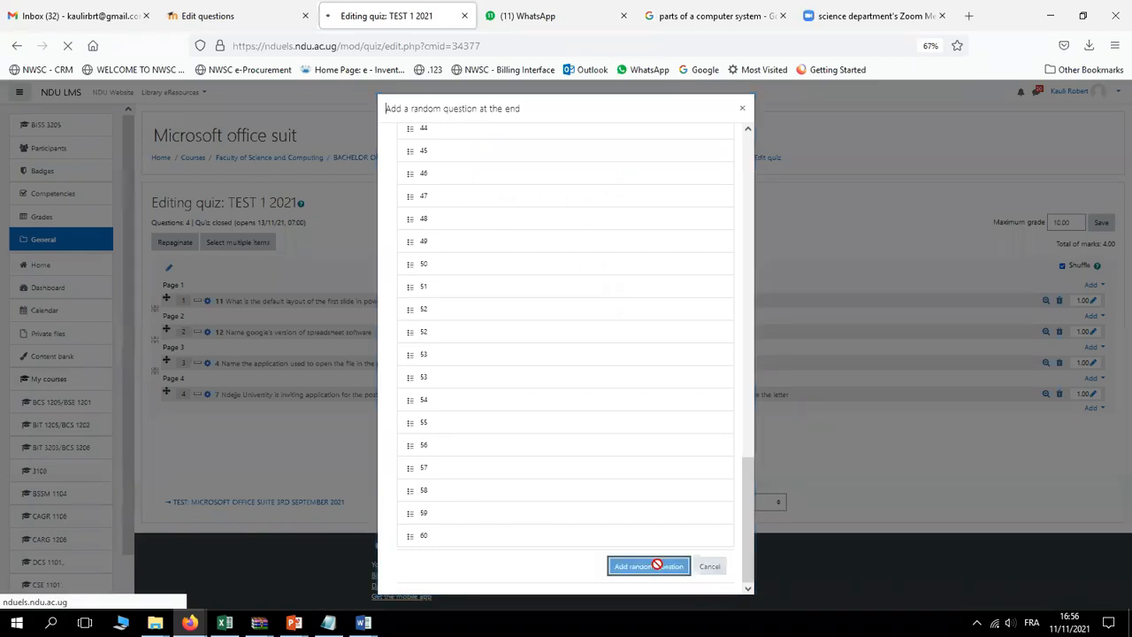